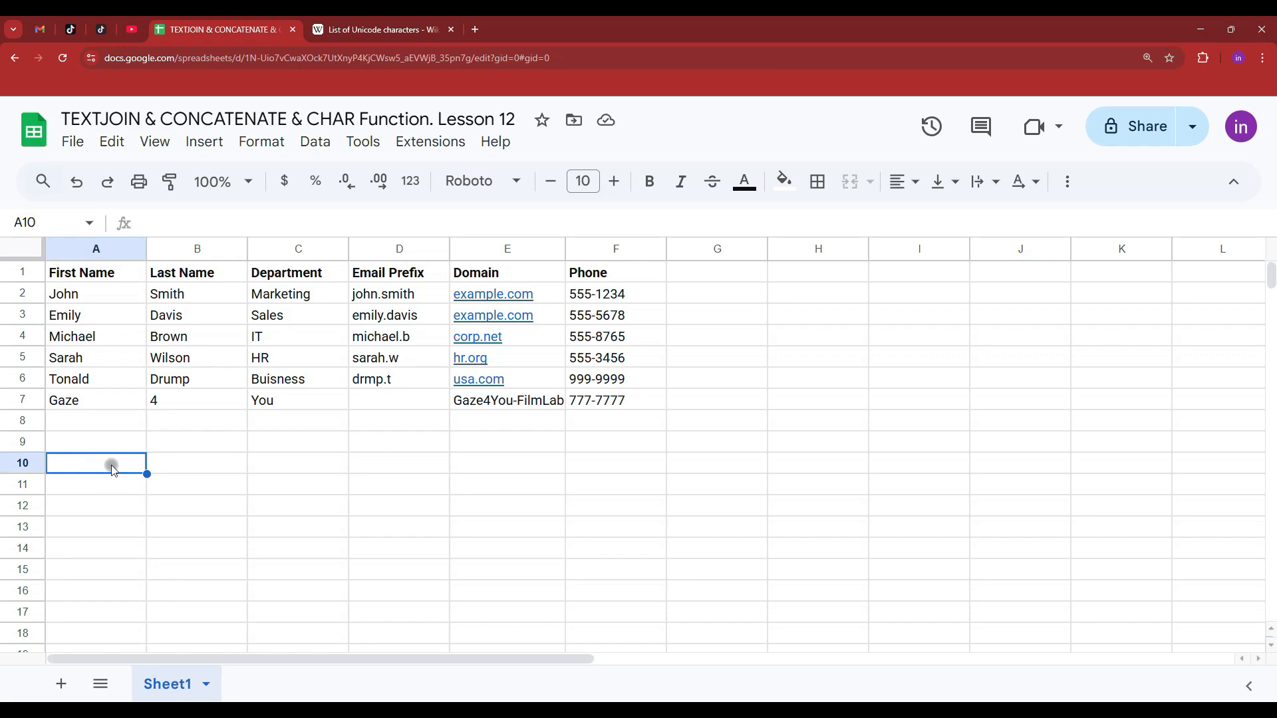
# - Start a TEXTJOIN formula in cell A10 with a quoted hyphen as its delimiter
pyautogui.write('=TEXTJOIN(')
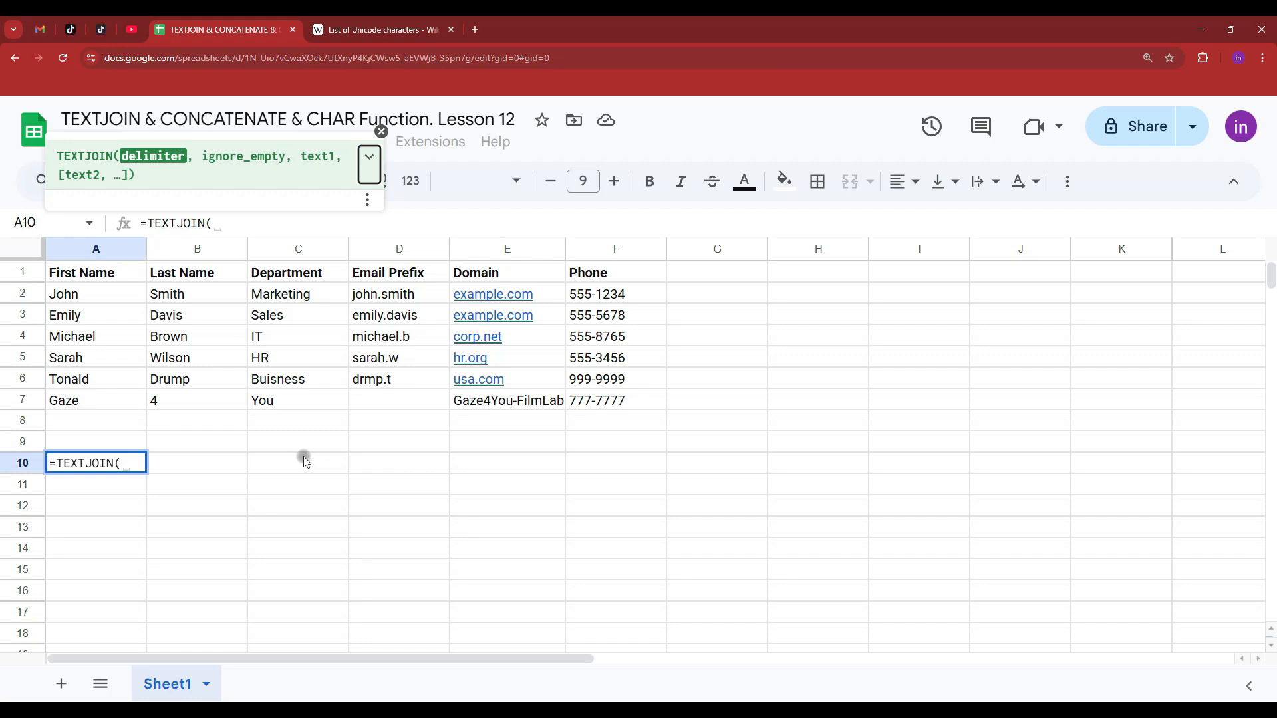
pyautogui.click(230, 227)
pyautogui.write('""')
pyautogui.press('Left')
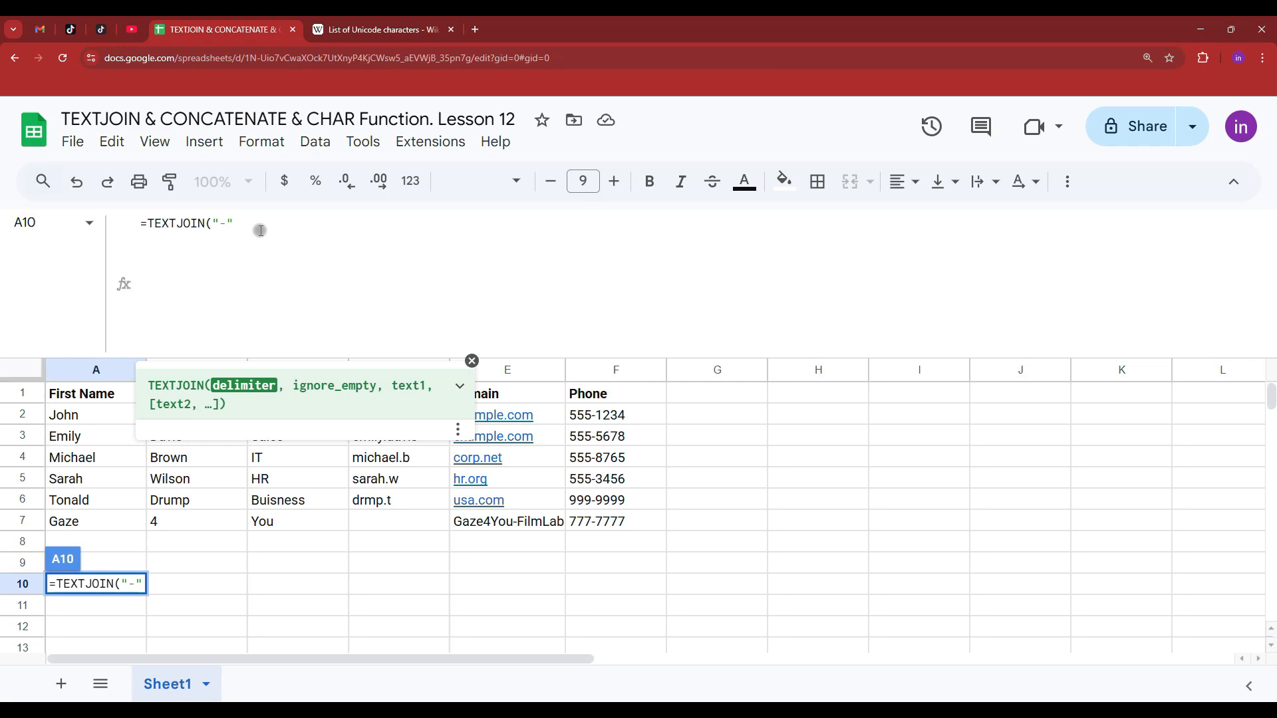
# - Try the text "wqewqe" as the TEXTJOIN delimiter and remove it, leaving empty quotes
pyautogui.write('wqewqe')
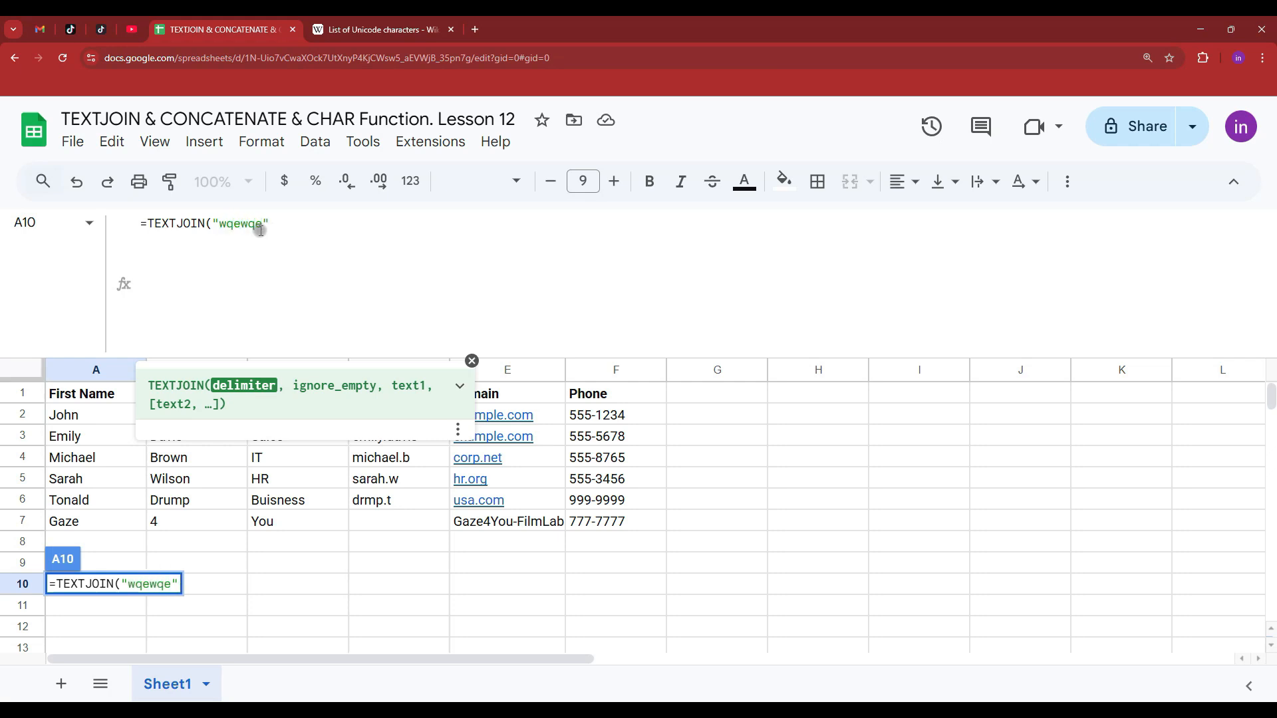
pyautogui.press('BackSpace')
pyautogui.press('BackSpace')
pyautogui.press('BackSpace')
pyautogui.press('BackSpace')
pyautogui.press('BackSpace')
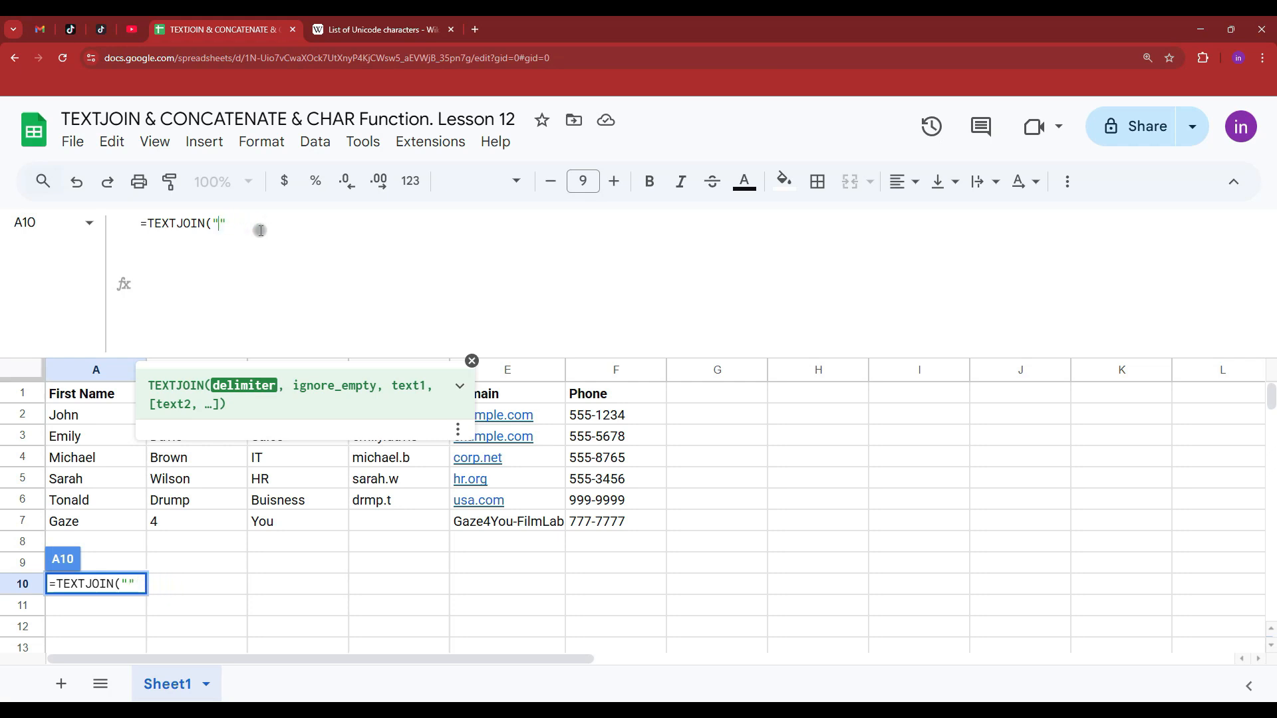
# - Set the TEXTJOIN delimiter to a comma with spaces, " , ", and the ignore_empty argument to true
pyautogui.write(',')
pyautogui.doubleClick(245, 223)
pyautogui.moveTo(220, 223); pyautogui.dragTo(213, 223)
pyautogui.click(259, 222)
pyautogui.write(',')
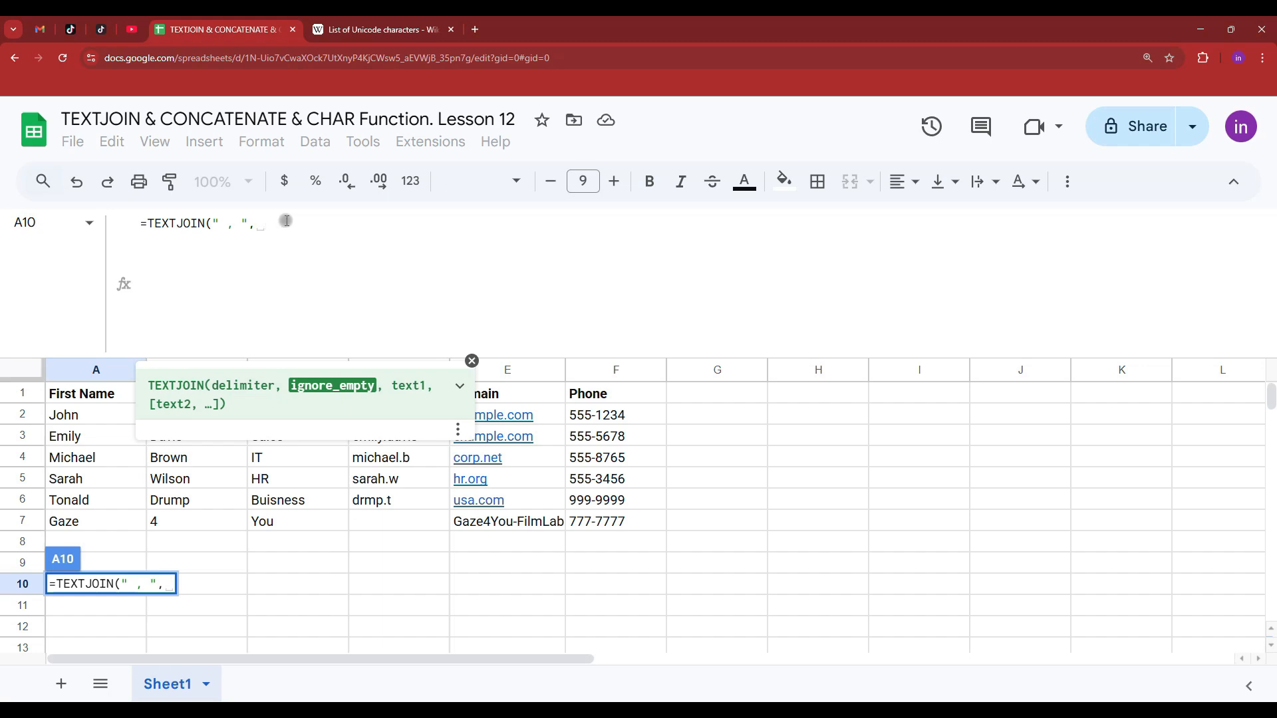
pyautogui.write('true,')
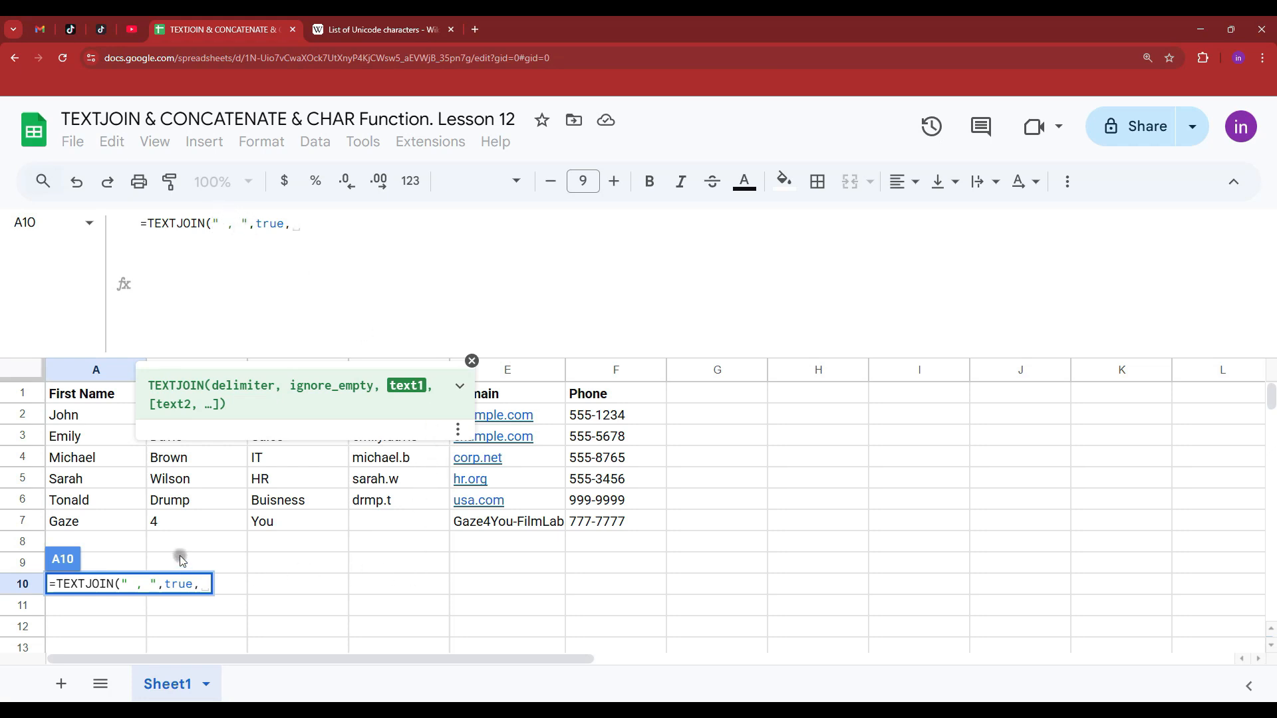
# - Complete the TEXTJOIN formula in A10 with the range A7:B7 as the text to join
pyautogui.click(92, 523)
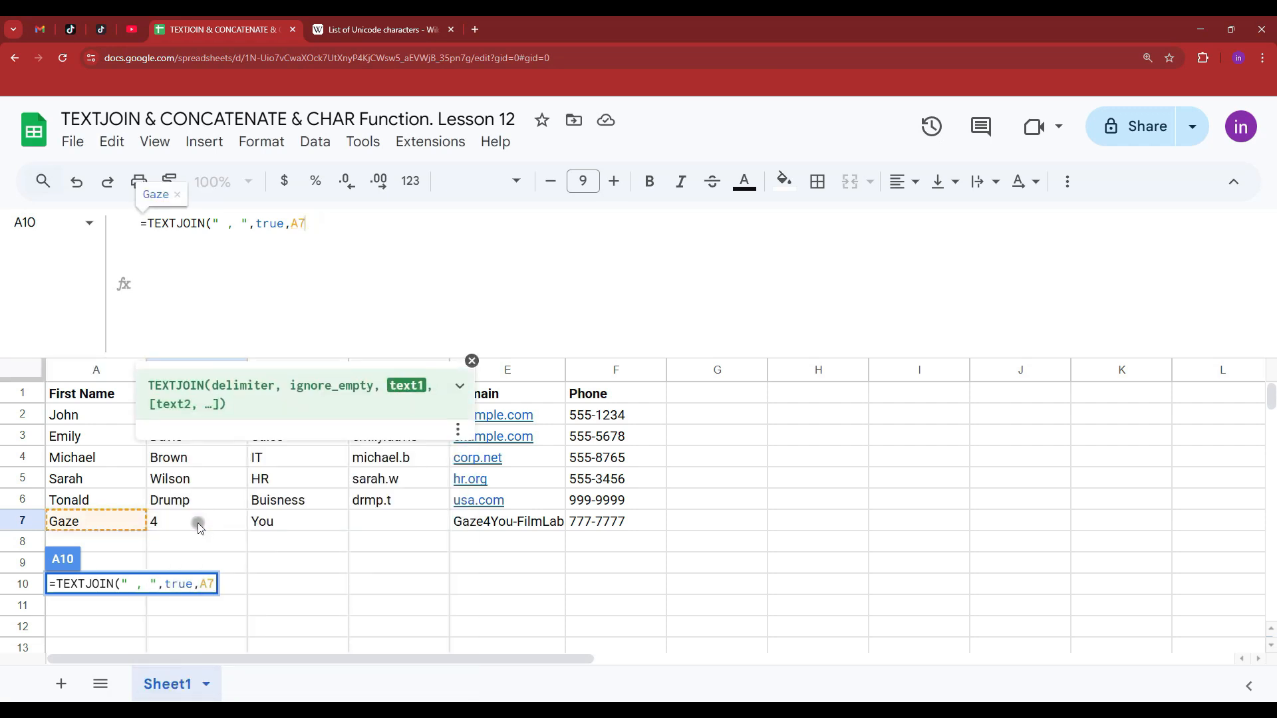
pyautogui.moveTo(116, 520); pyautogui.dragTo(194, 521)
pyautogui.write(')')
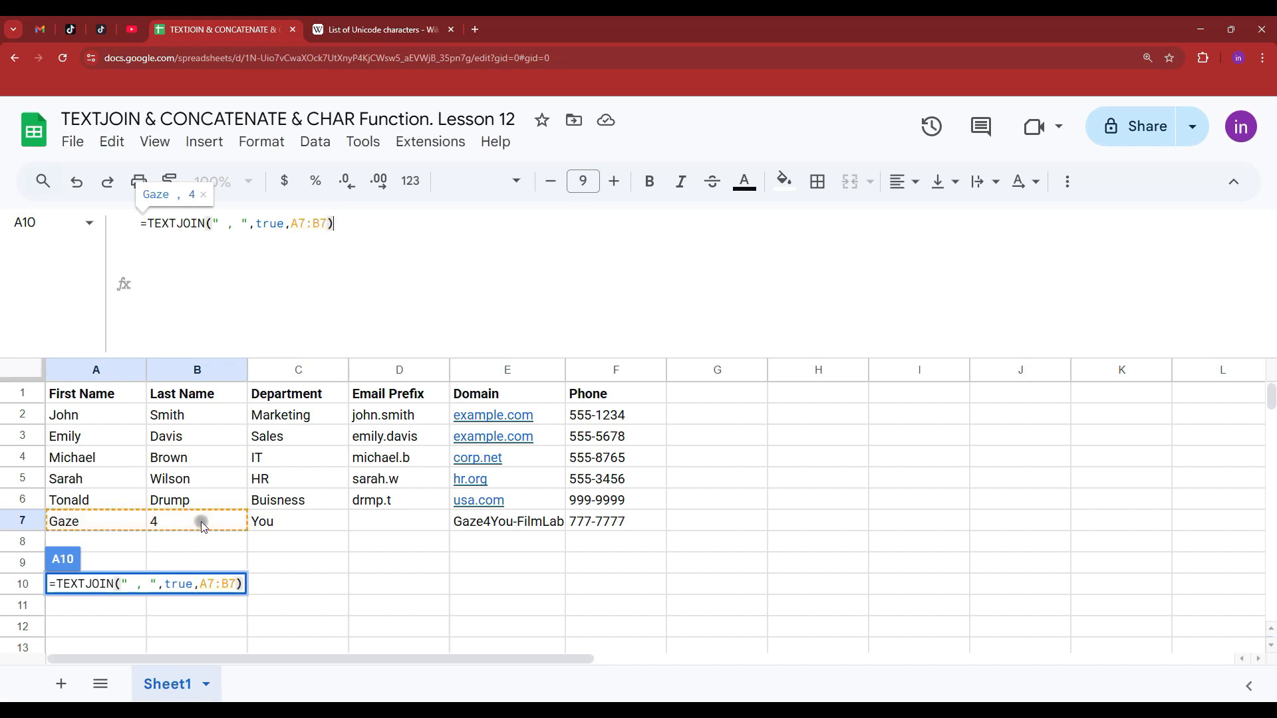
pyautogui.press('Return')
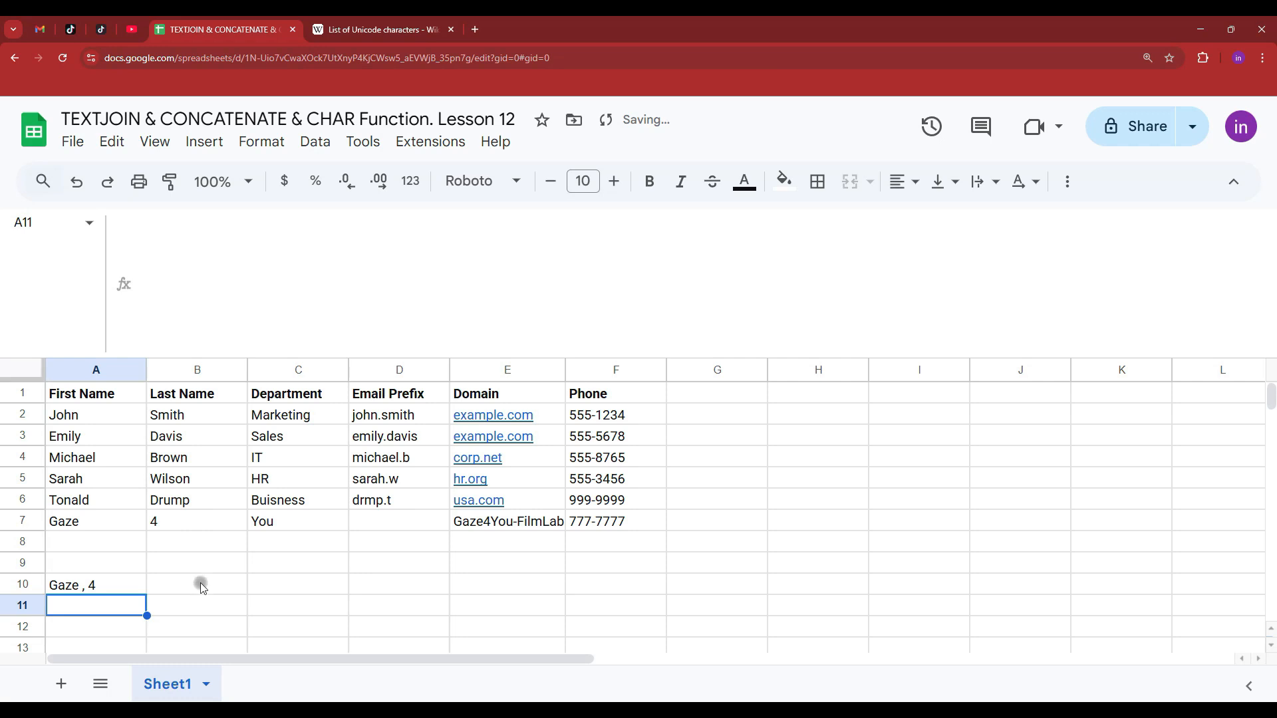
# - Replace the range in the A10 TEXTJOIN formula with A7:F7
pyautogui.click(76, 588)
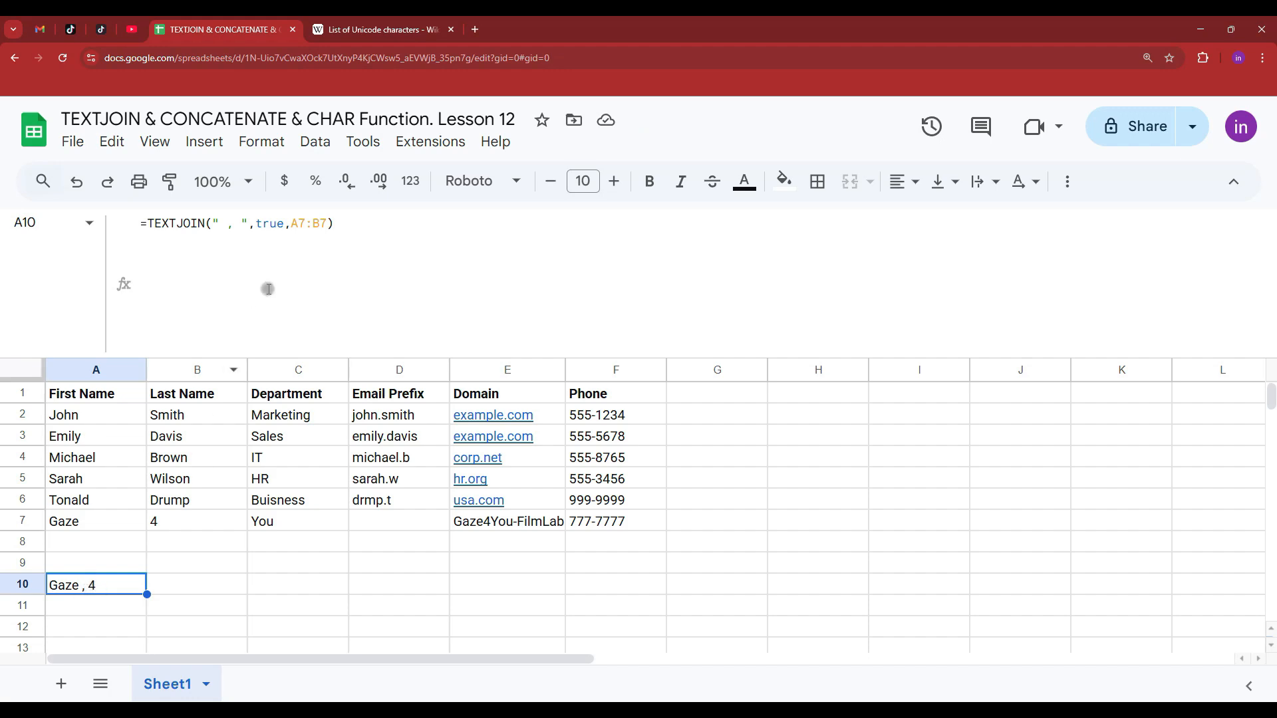
pyautogui.moveTo(341, 222); pyautogui.dragTo(312, 223)
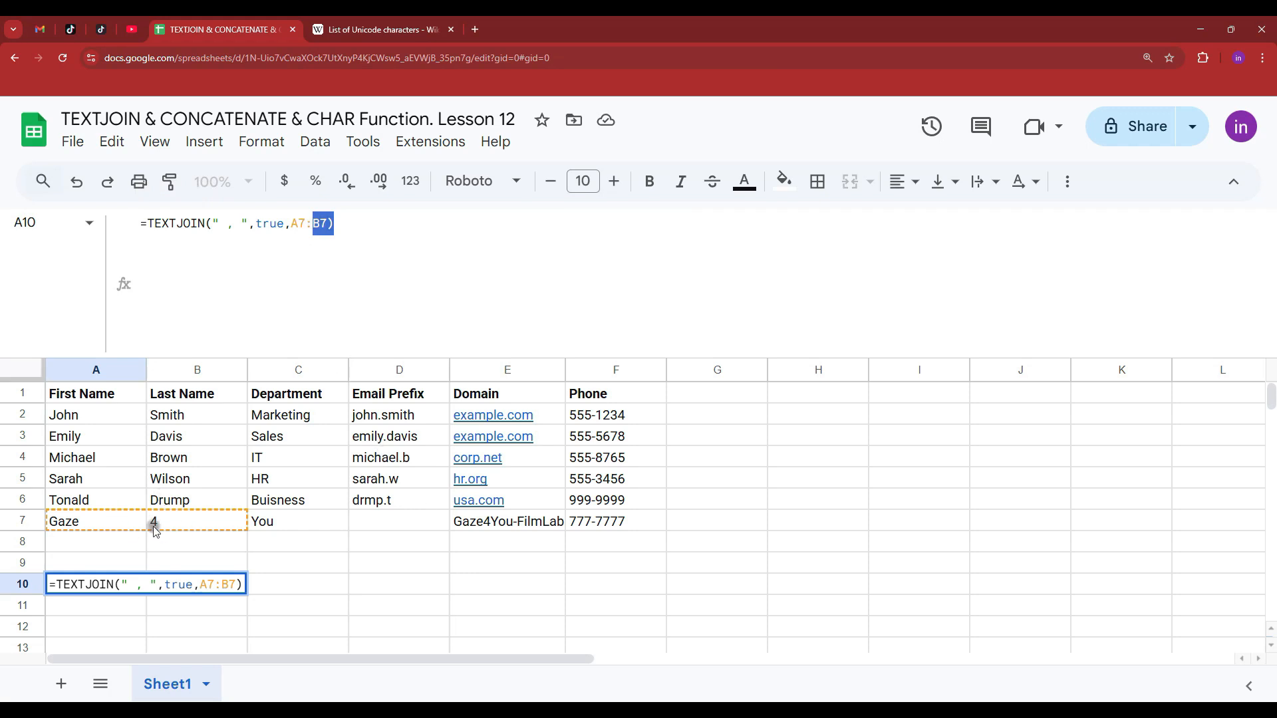
pyautogui.press('BackSpace')
pyautogui.press('BackSpace')
pyautogui.press('BackSpace')
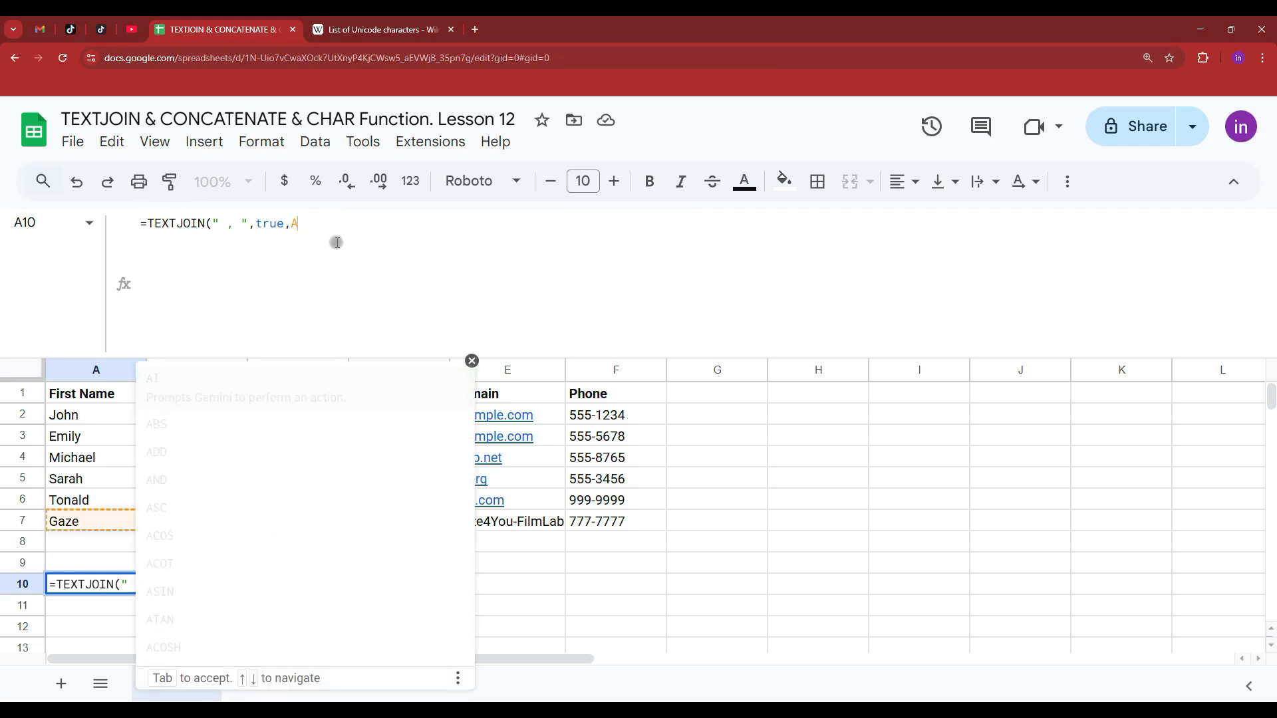
pyautogui.press('BackSpace')
pyautogui.moveTo(98, 520); pyautogui.dragTo(604, 526)
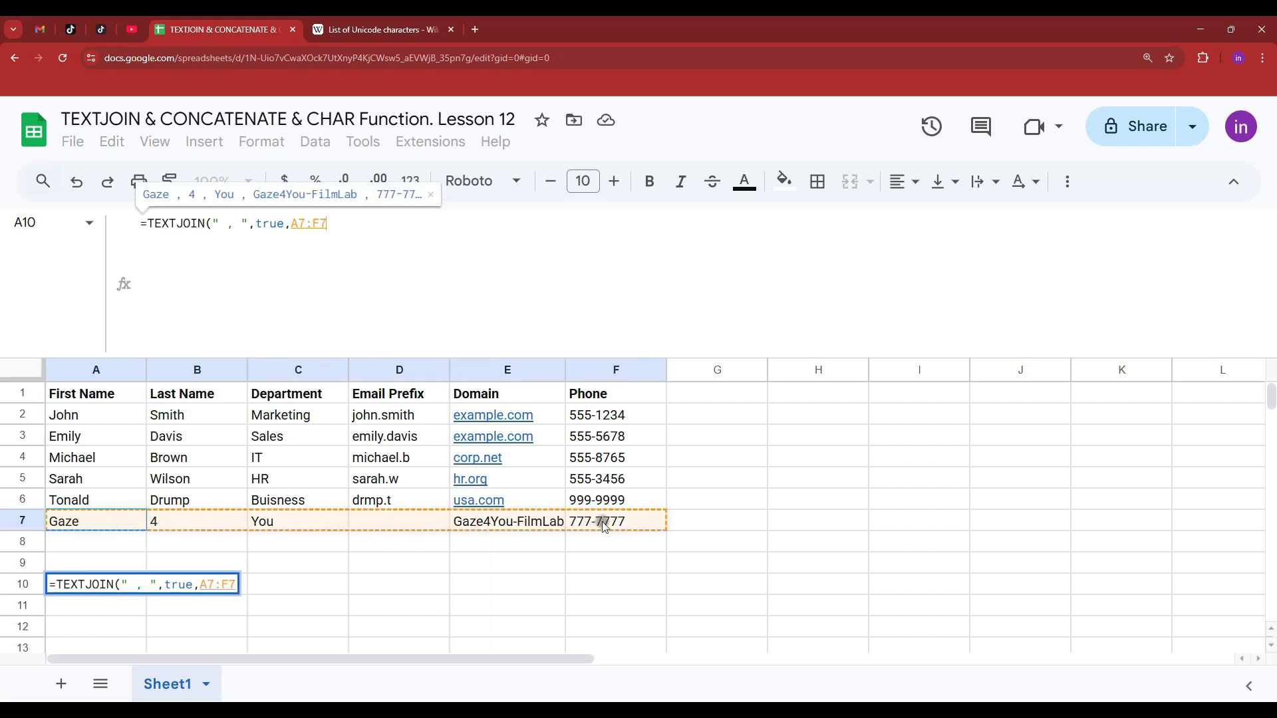
pyautogui.press('Return')
# - Compare the joined text in A10 with the source cells of row 7, including the empty Email Prefix cell
pyautogui.click(92, 585)
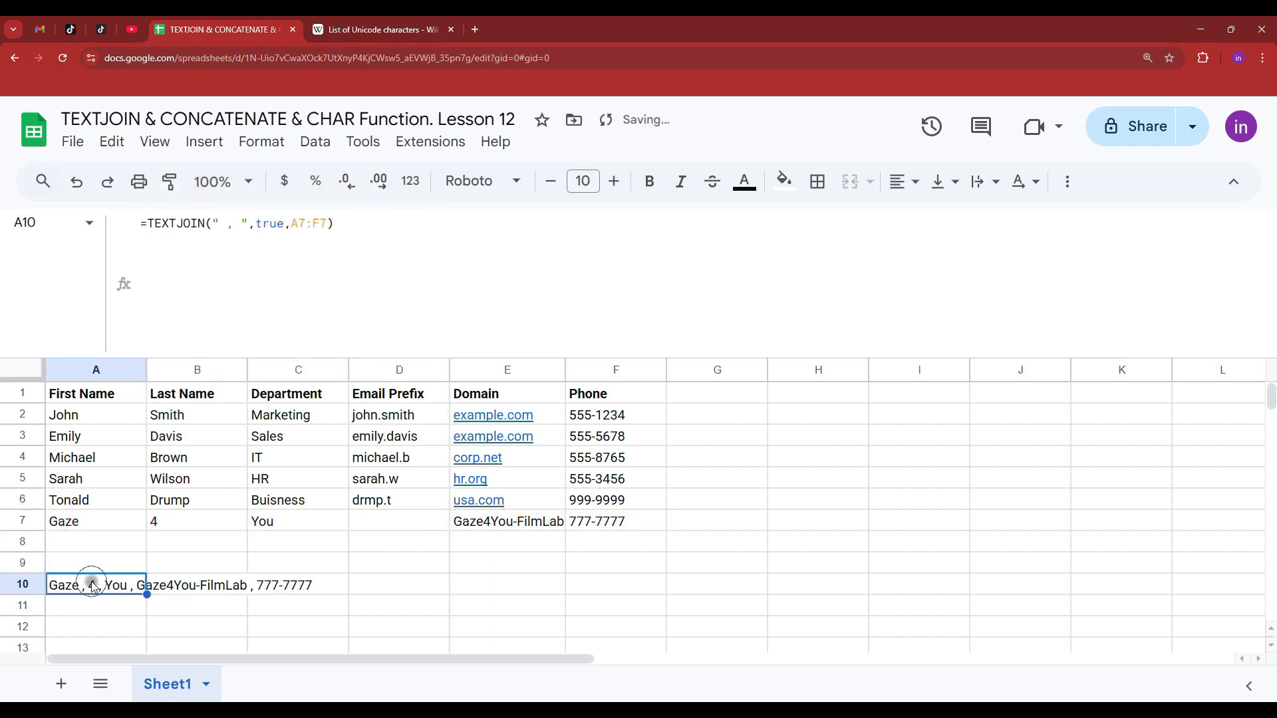
pyautogui.click(97, 520)
pyautogui.click(161, 525)
pyautogui.click(264, 522)
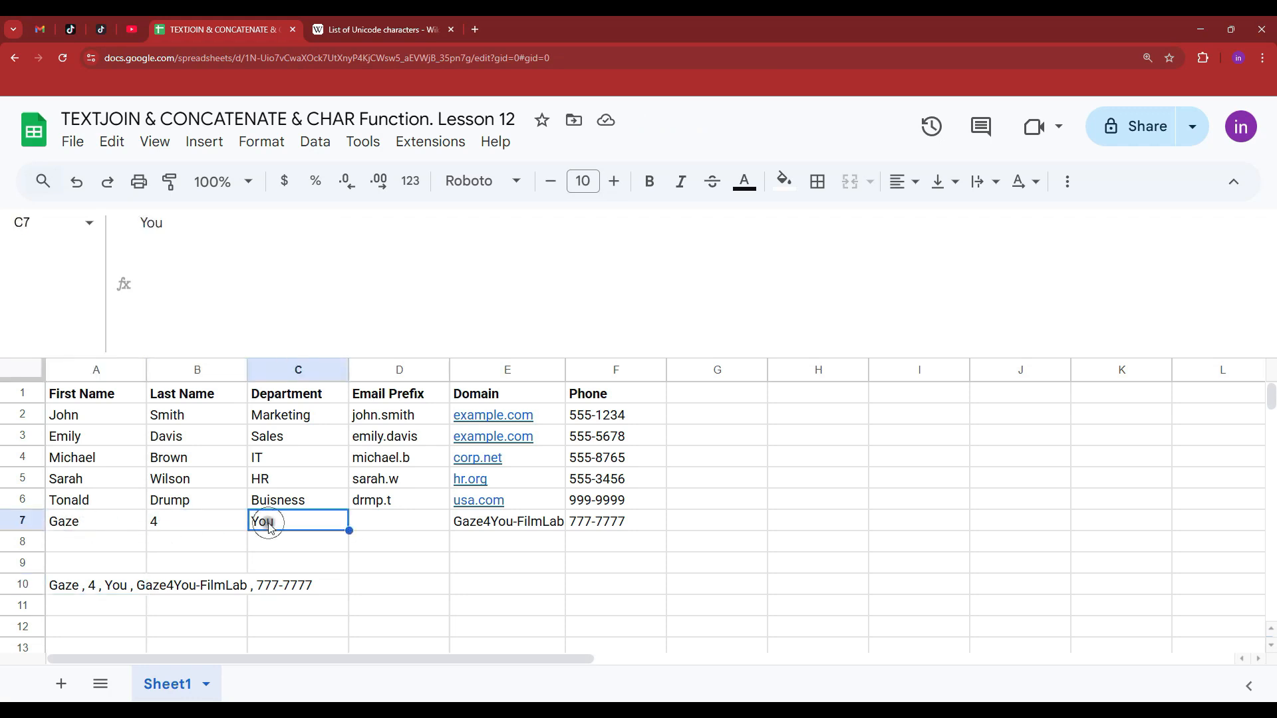
pyautogui.click(403, 524)
pyautogui.click(101, 585)
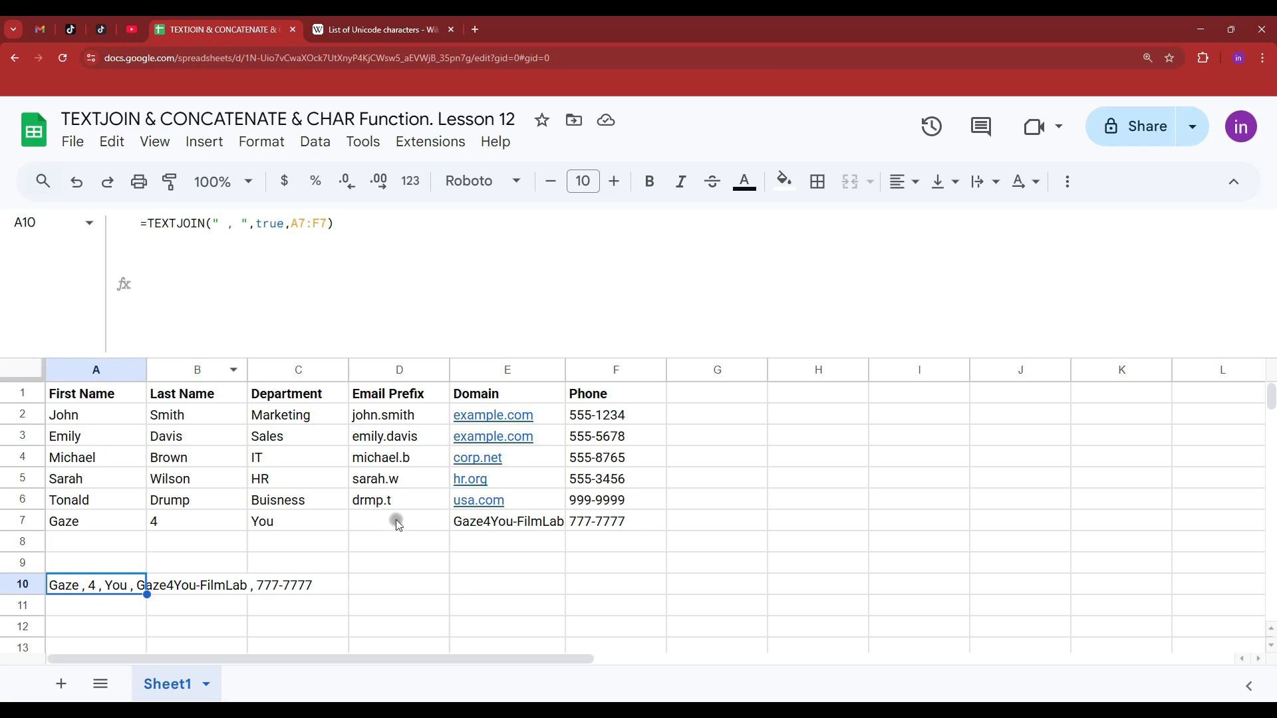
pyautogui.click(514, 529)
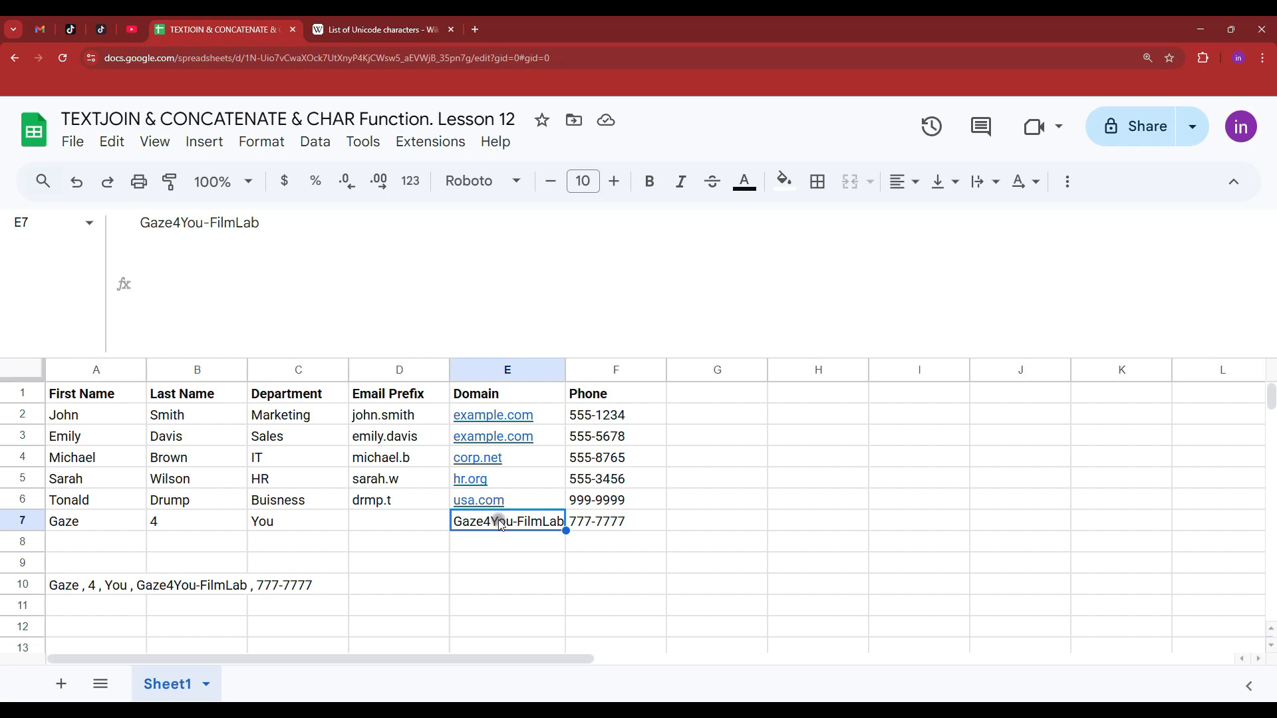
pyautogui.click(625, 527)
pyautogui.click(532, 527)
# - Set the ignore_empty argument of the TEXTJOIN formula in A10 to false
pyautogui.click(91, 589)
pyautogui.doubleClick(263, 225)
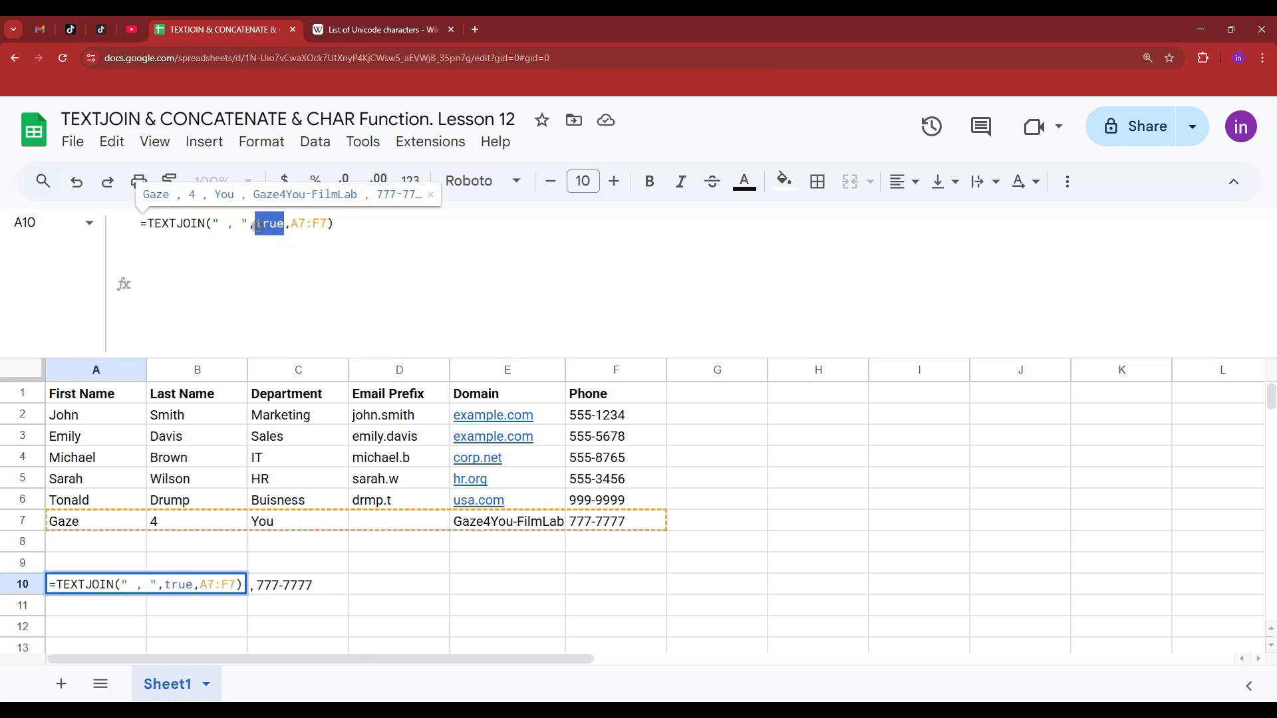
pyautogui.write('false')
pyautogui.press('Return')
pyautogui.click(140, 591)
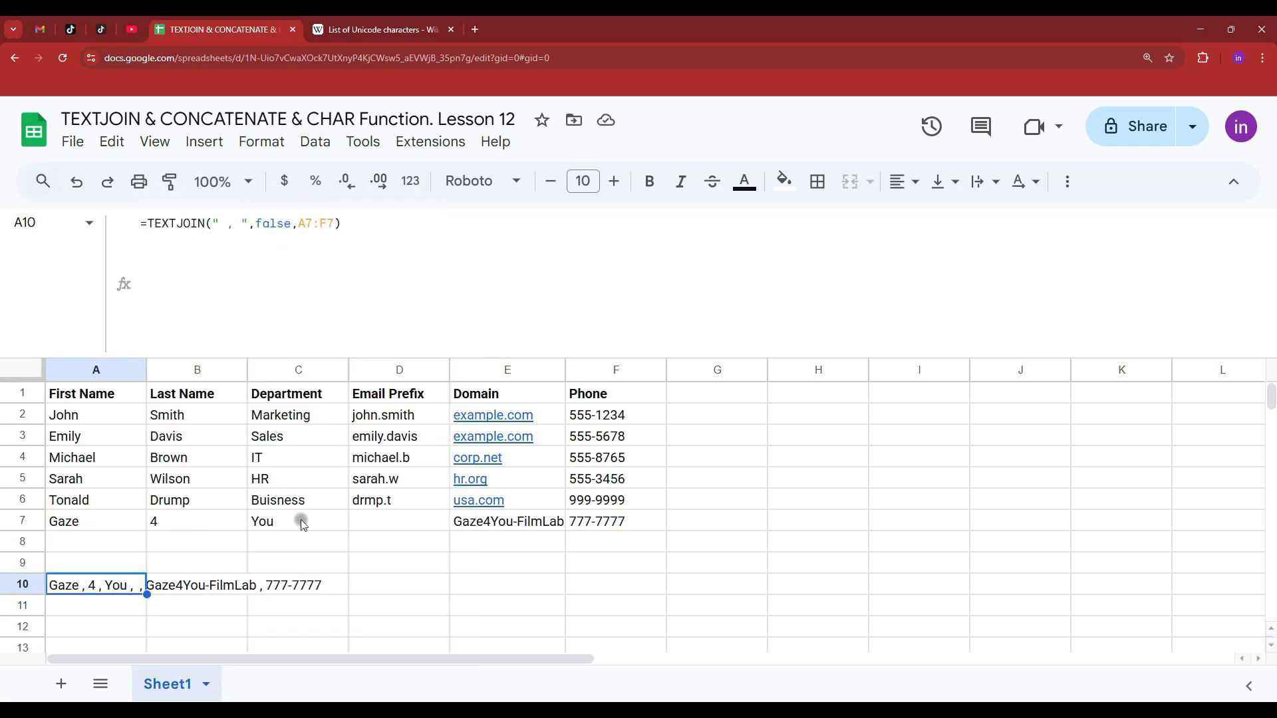
# - Clear cells B7:C7 and check the TEXTJOIN result in A10
pyautogui.moveTo(299, 520); pyautogui.dragTo(204, 526)
pyautogui.press('Delete')
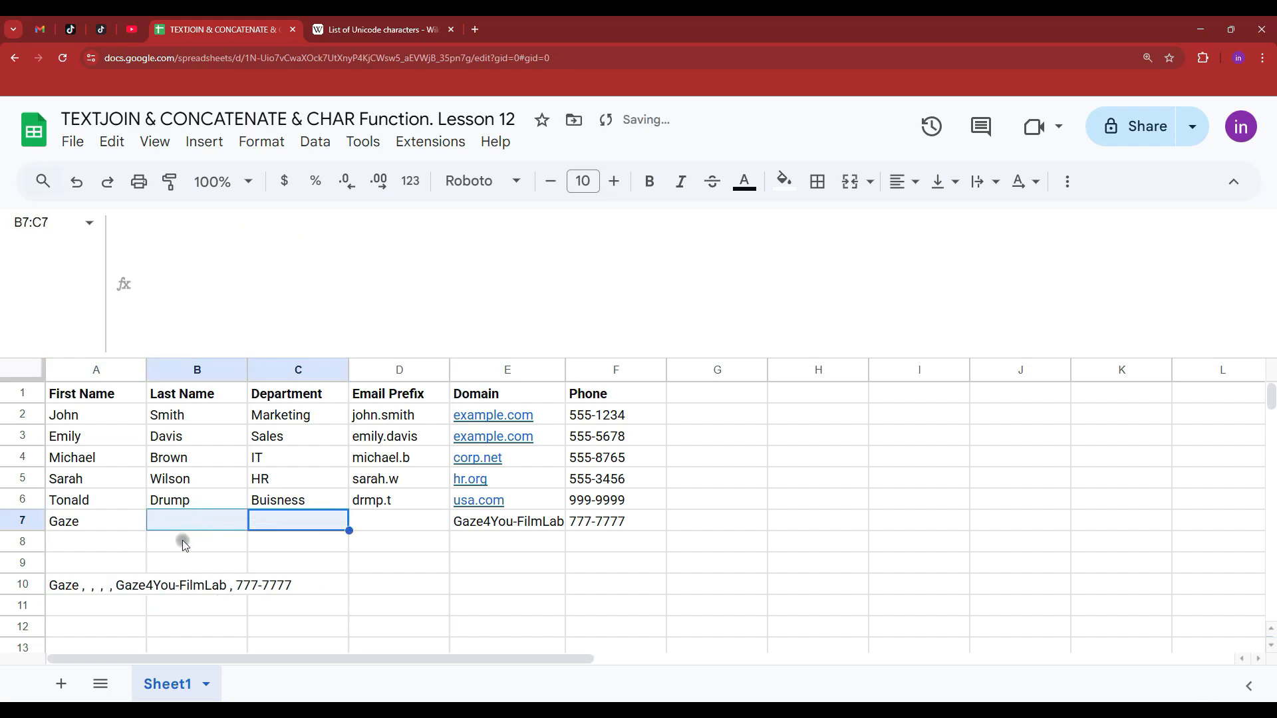
pyautogui.click(110, 594)
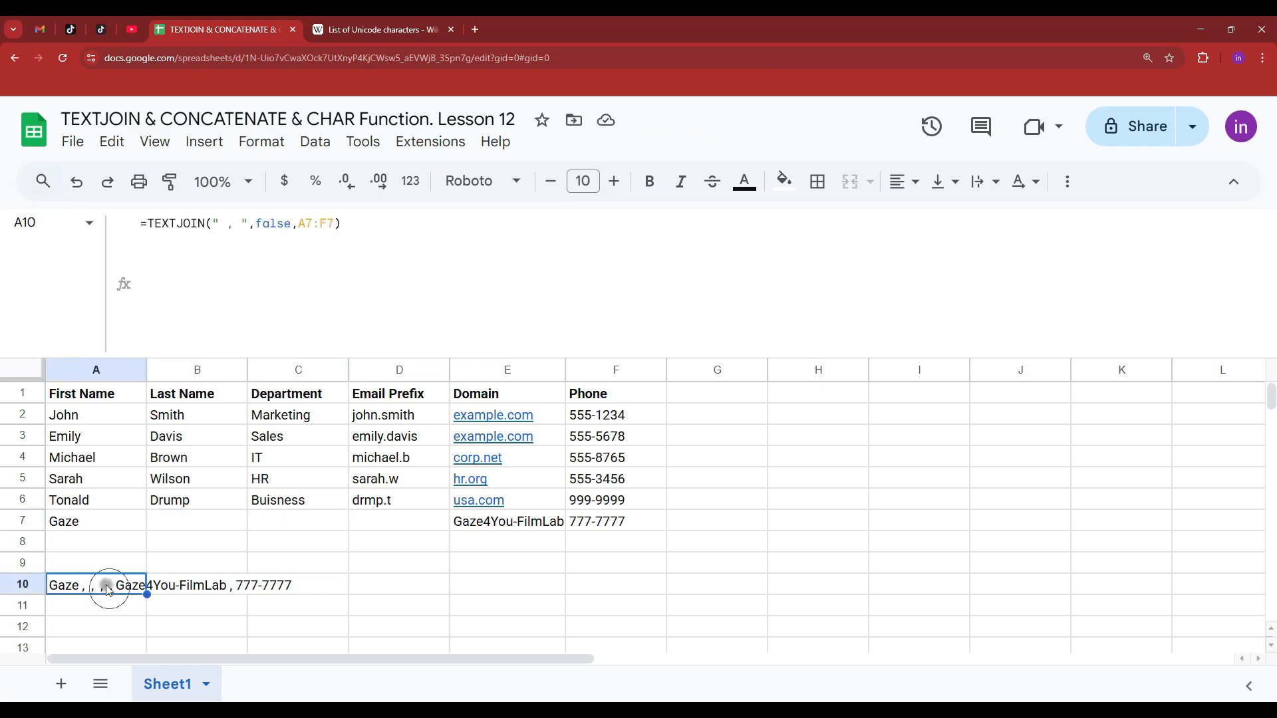
# - Change the ignore_empty argument of the A10 formula back to true and check the joined text
pyautogui.click(289, 225)
pyautogui.doubleClick(290, 225)
pyautogui.write('true')
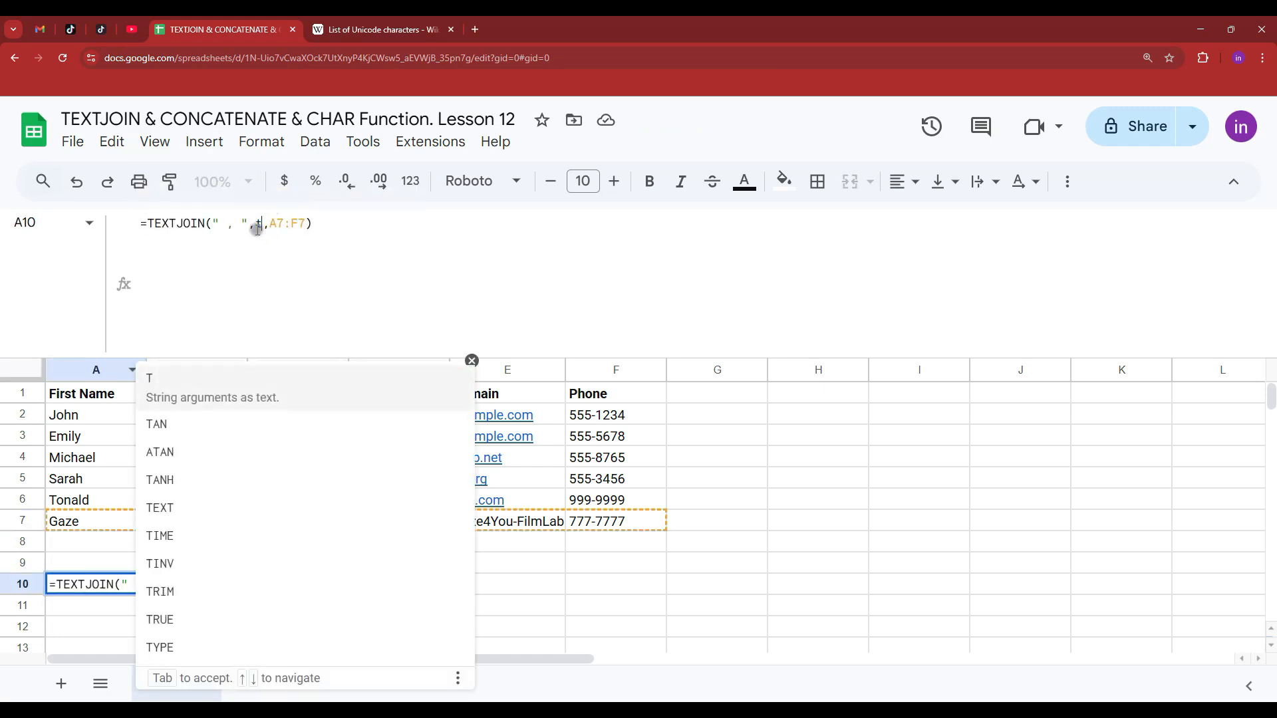
pyautogui.press('Return')
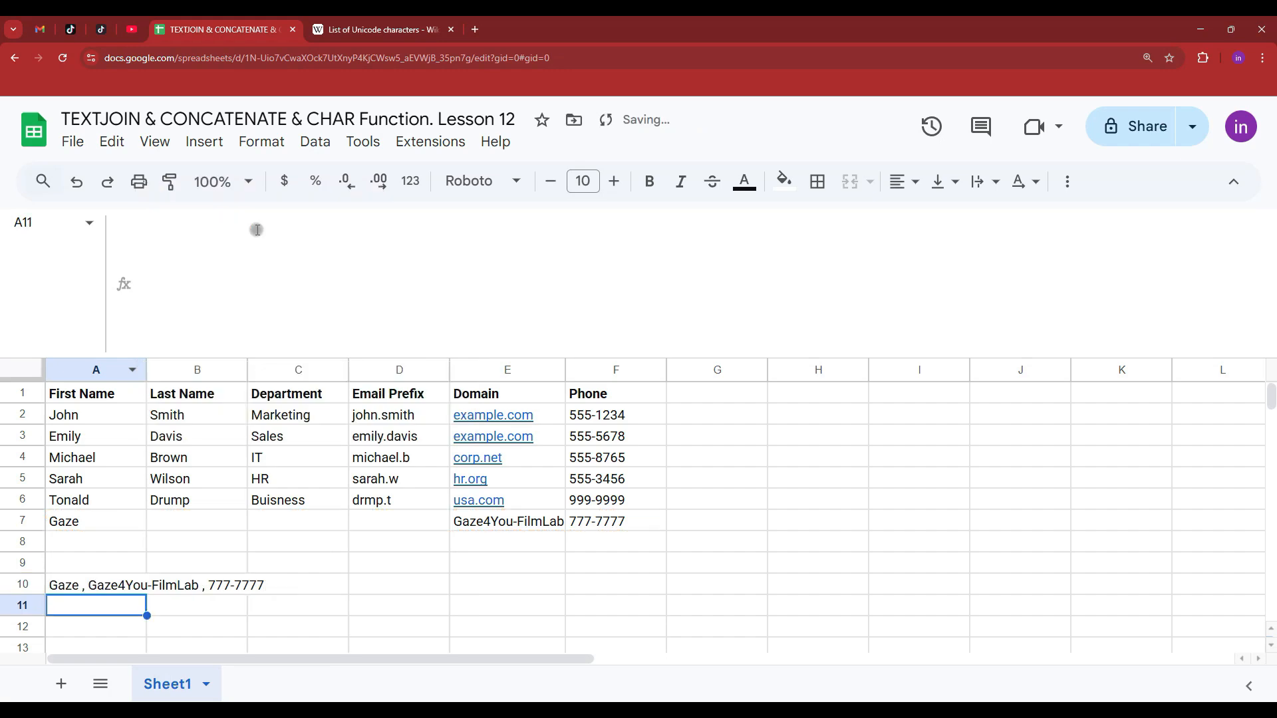
pyautogui.click(119, 583)
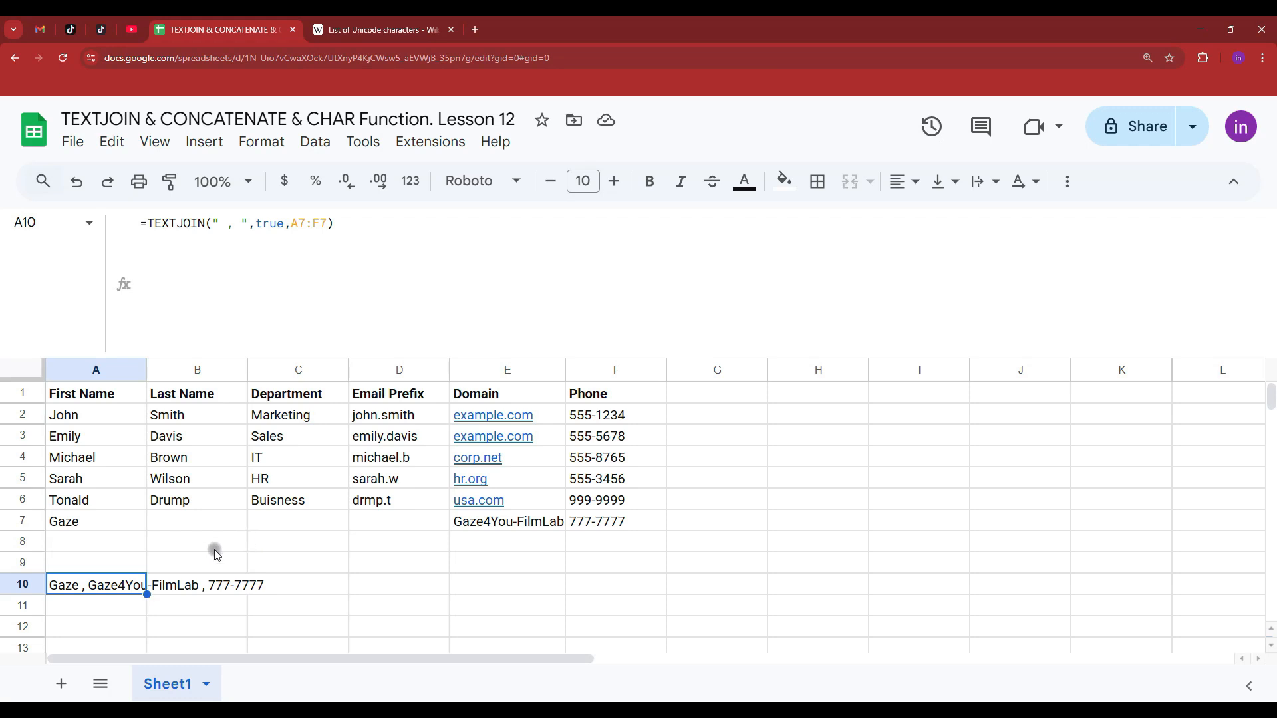
# - Undo the ignore_empty edits and the clearing of cells B7:C7
pyautogui.hotkey('ctrl', 'z')
pyautogui.click(183, 563)
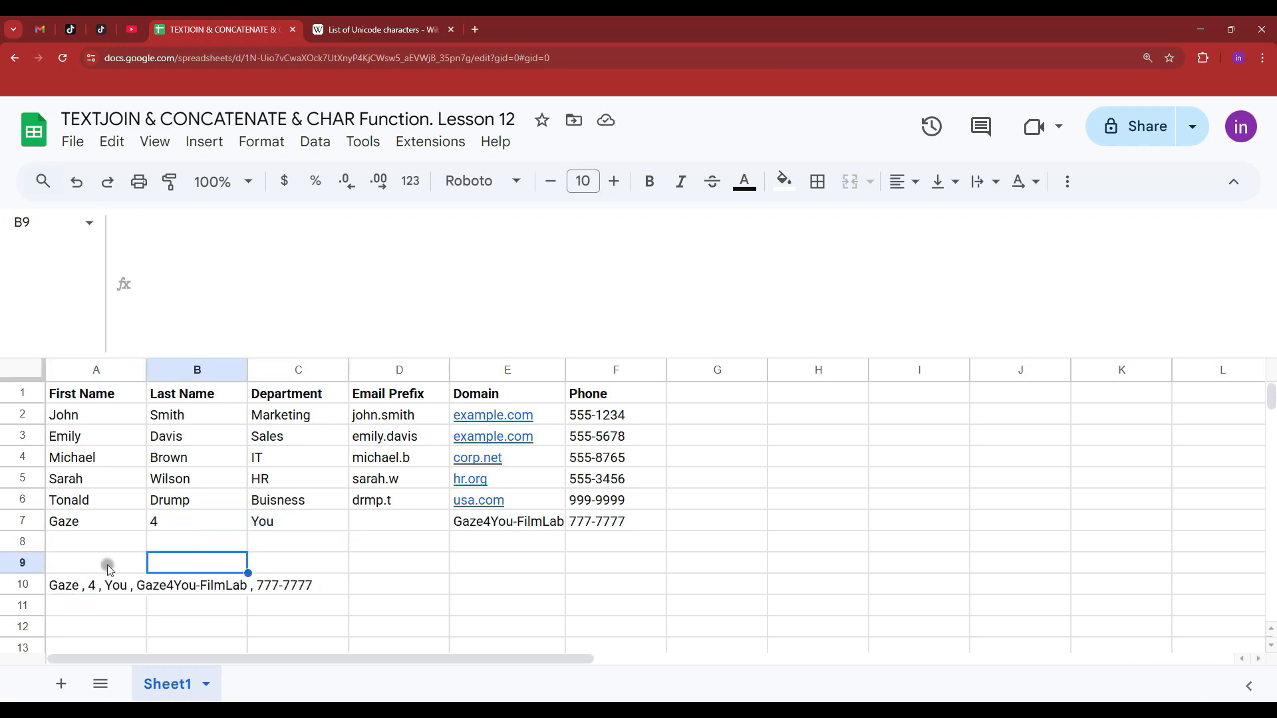
# - Start a CONCATENATE formula in cell A9 with the row 6 cells A6, B6, C6, D6, E6 and F6 as arguments
pyautogui.click(108, 566)
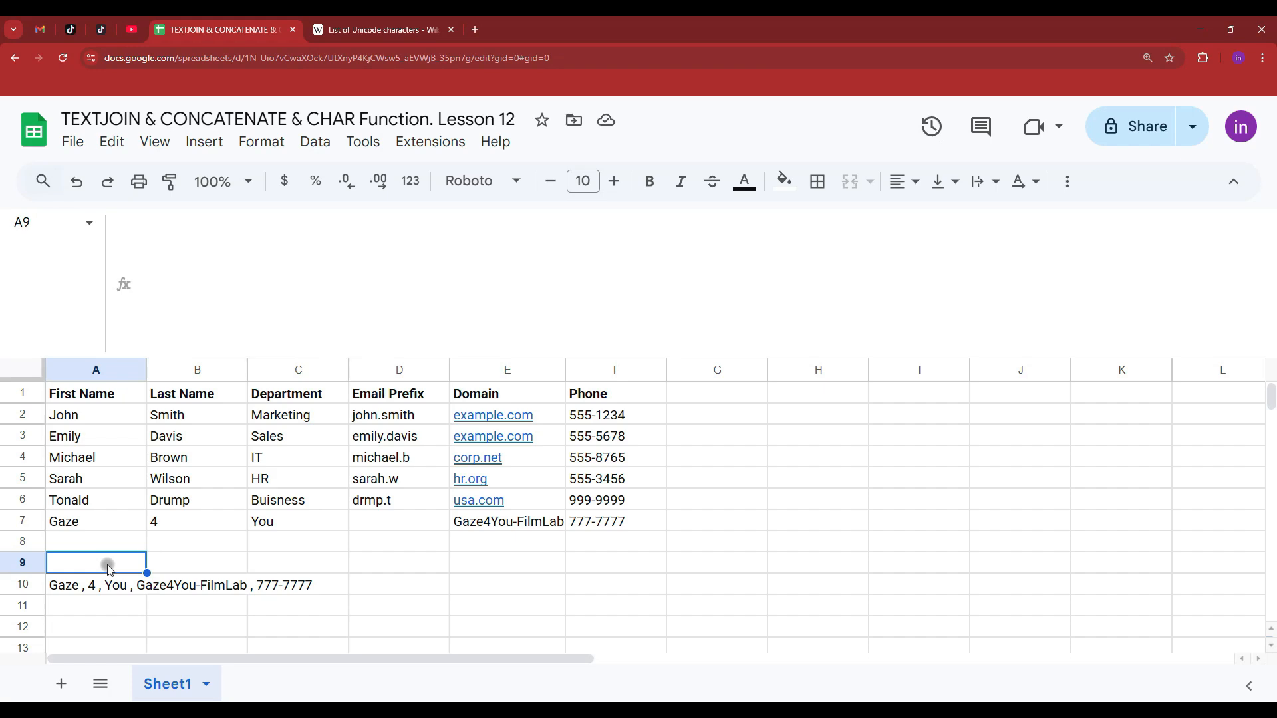
pyautogui.write('=concatenate(')
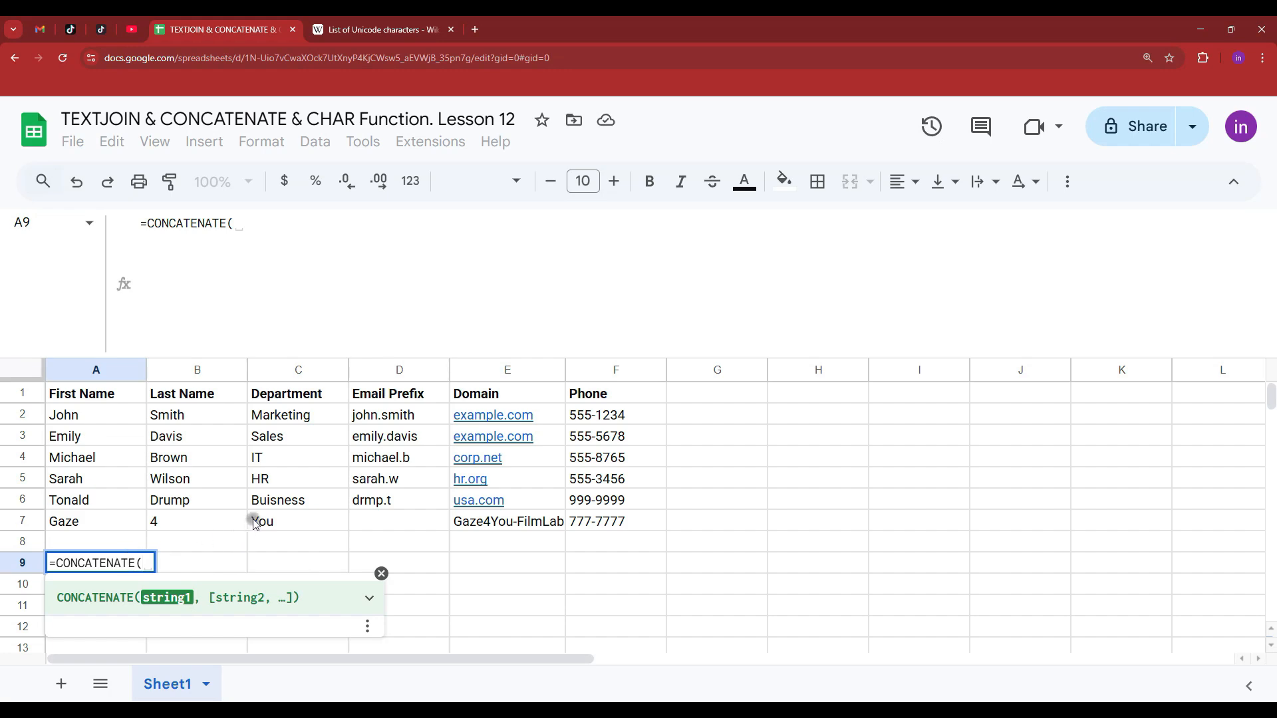
pyautogui.click(115, 501)
pyautogui.write(',')
pyautogui.click(190, 501)
pyautogui.write(',')
pyautogui.click(276, 504)
pyautogui.write(',')
pyautogui.click(389, 503)
pyautogui.write(',')
pyautogui.click(476, 509)
pyautogui.write(',')
pyautogui.click(628, 507)
pyautogui.write(',')
# - Add G6, H6, I6, J6, F4, E4, C3 and D2 to the CONCATENATE arguments and complete the formula
pyautogui.click(715, 509)
pyautogui.write(',')
pyautogui.click(804, 507)
pyautogui.write(',')
pyautogui.click(951, 503)
pyautogui.write(',')
pyautogui.click(1063, 504)
pyautogui.write(',')
pyautogui.click(632, 461)
pyautogui.write(',')
pyautogui.click(516, 457)
pyautogui.write(',')
pyautogui.click(302, 436)
pyautogui.write(',')
pyautogui.click(409, 417)
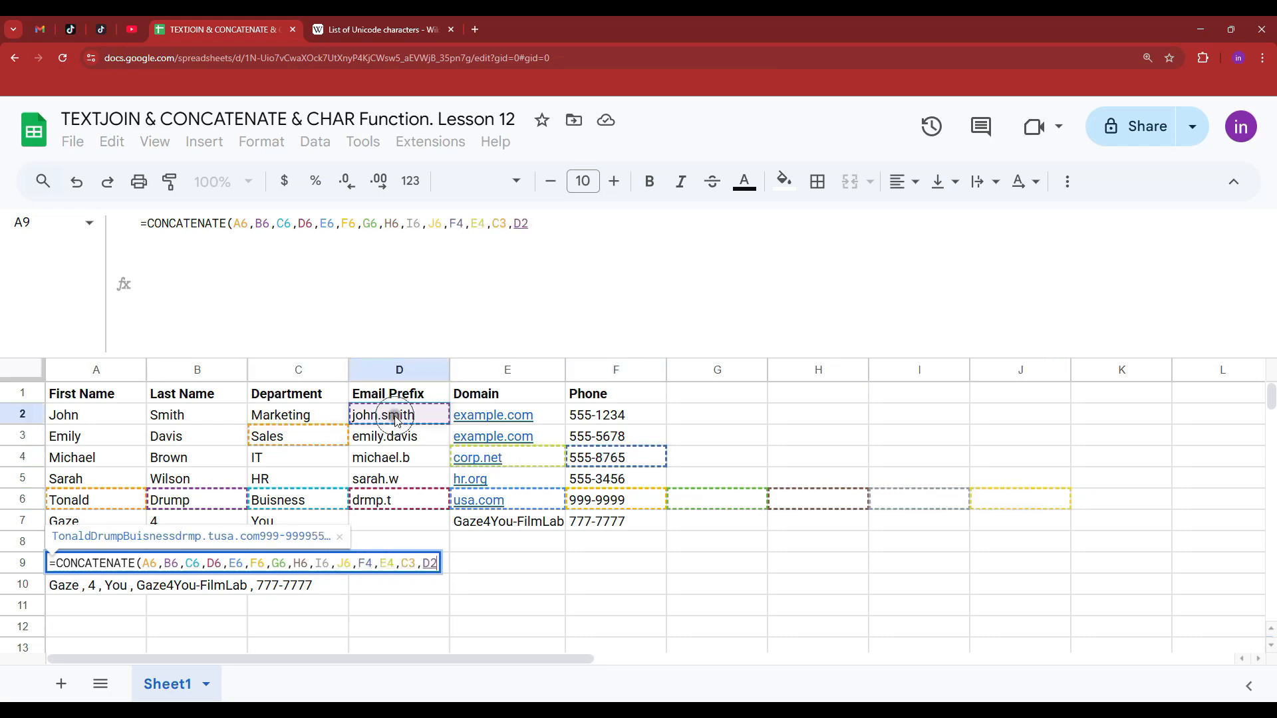
pyautogui.write(')')
pyautogui.press('Return')
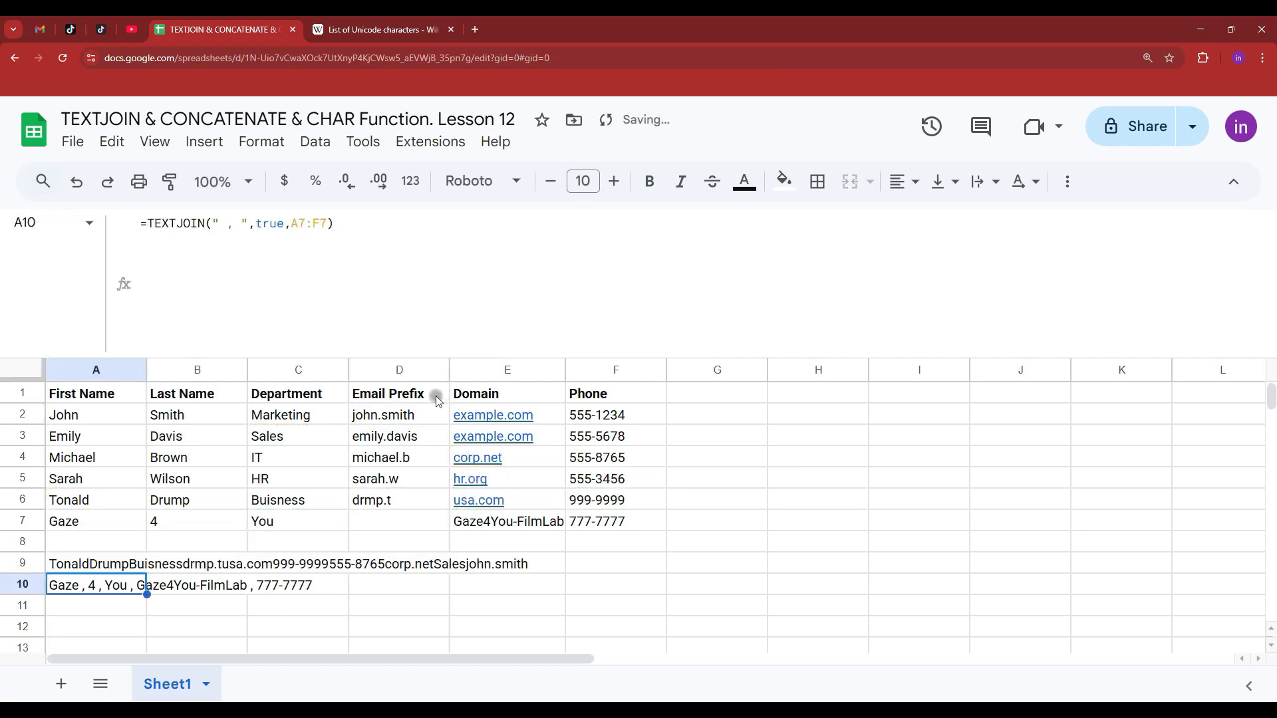
# - Clear all arguments from the CONCATENATE formula in cell A9, leaving its opening parenthesis
pyautogui.click(92, 564)
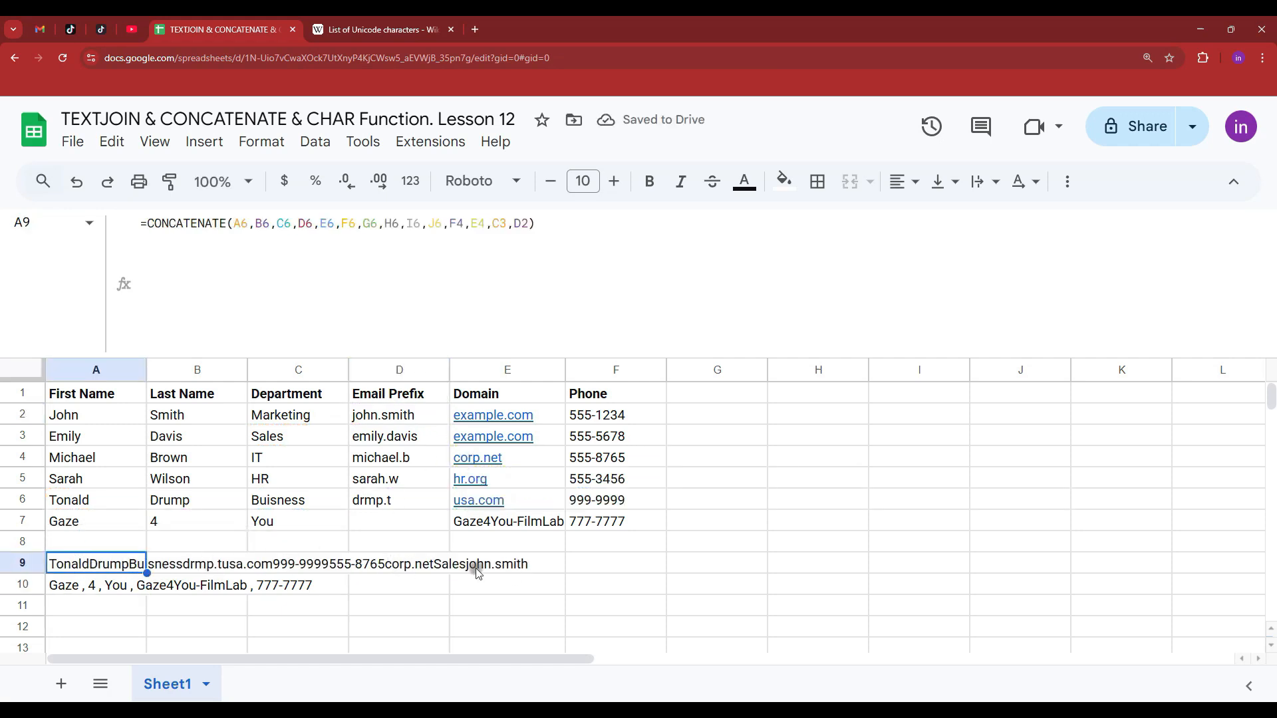
pyautogui.click(540, 225)
pyautogui.moveTo(539, 224); pyautogui.dragTo(234, 225)
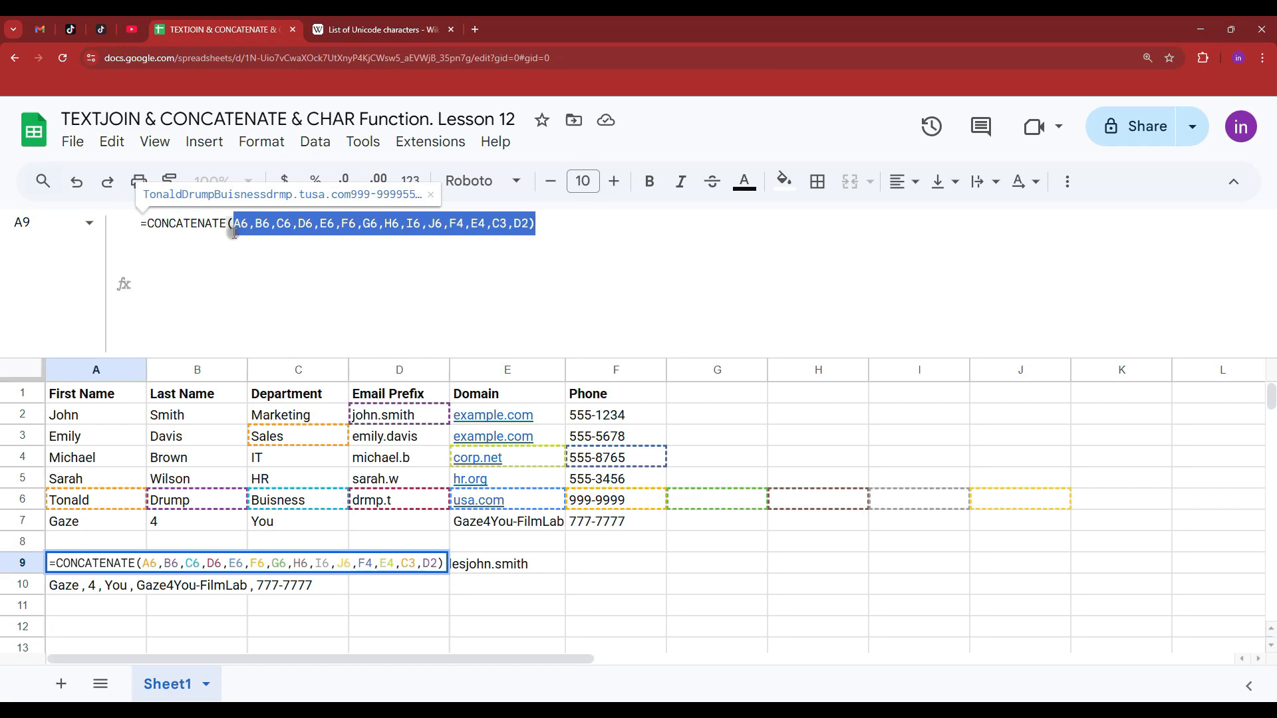
pyautogui.press('BackSpace')
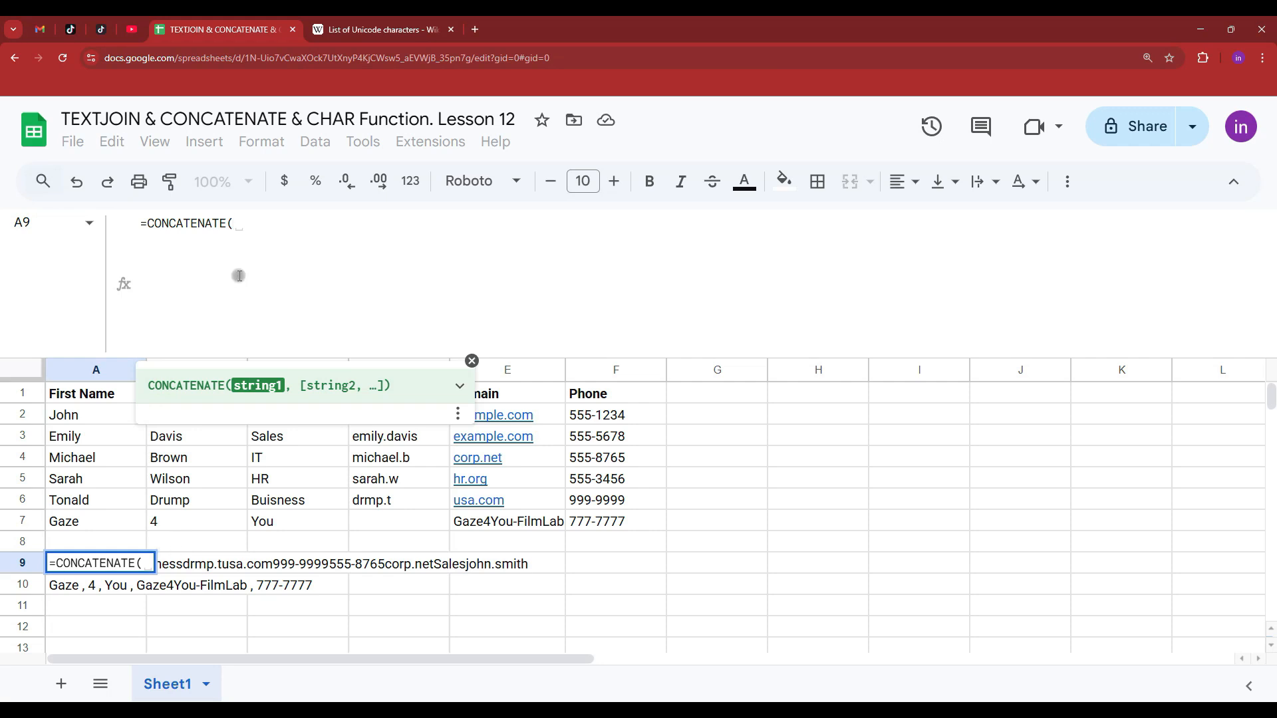
pyautogui.click(472, 360)
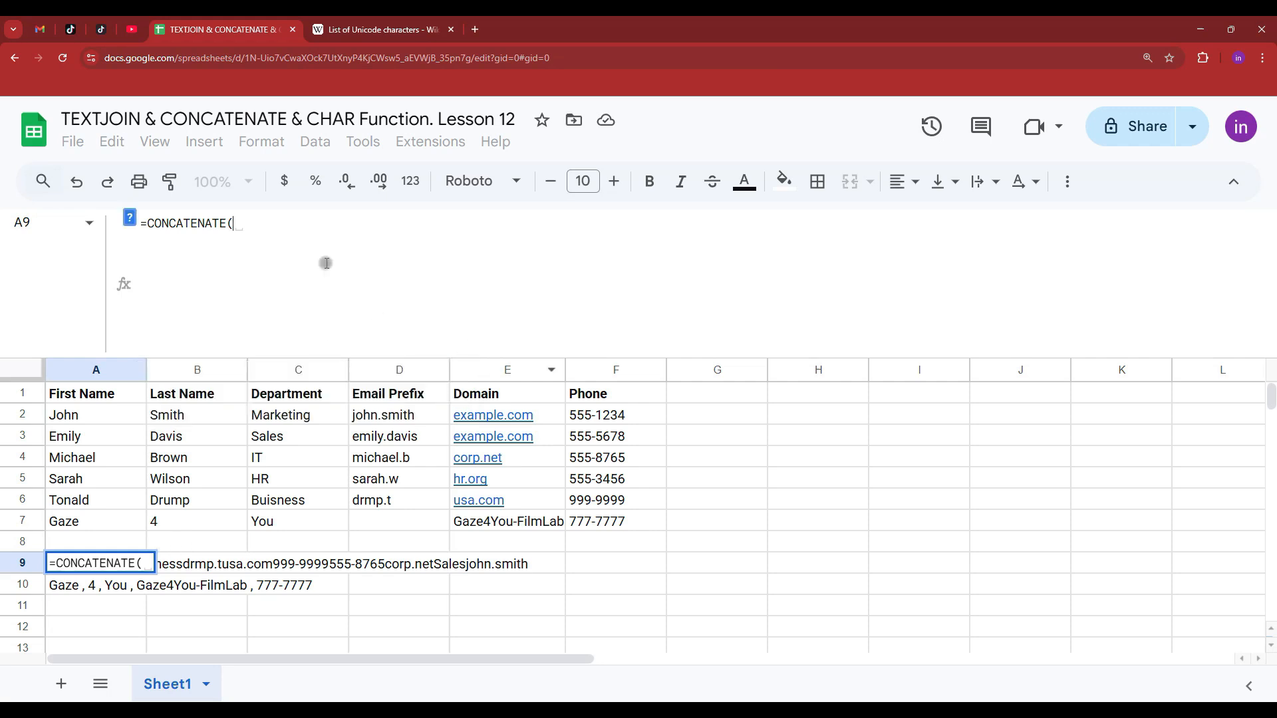
# - Complete the formula in cell A9 as =CONCATENATE(D2,"@",E2) to build an email address from prefix and domain
pyautogui.click(398, 419)
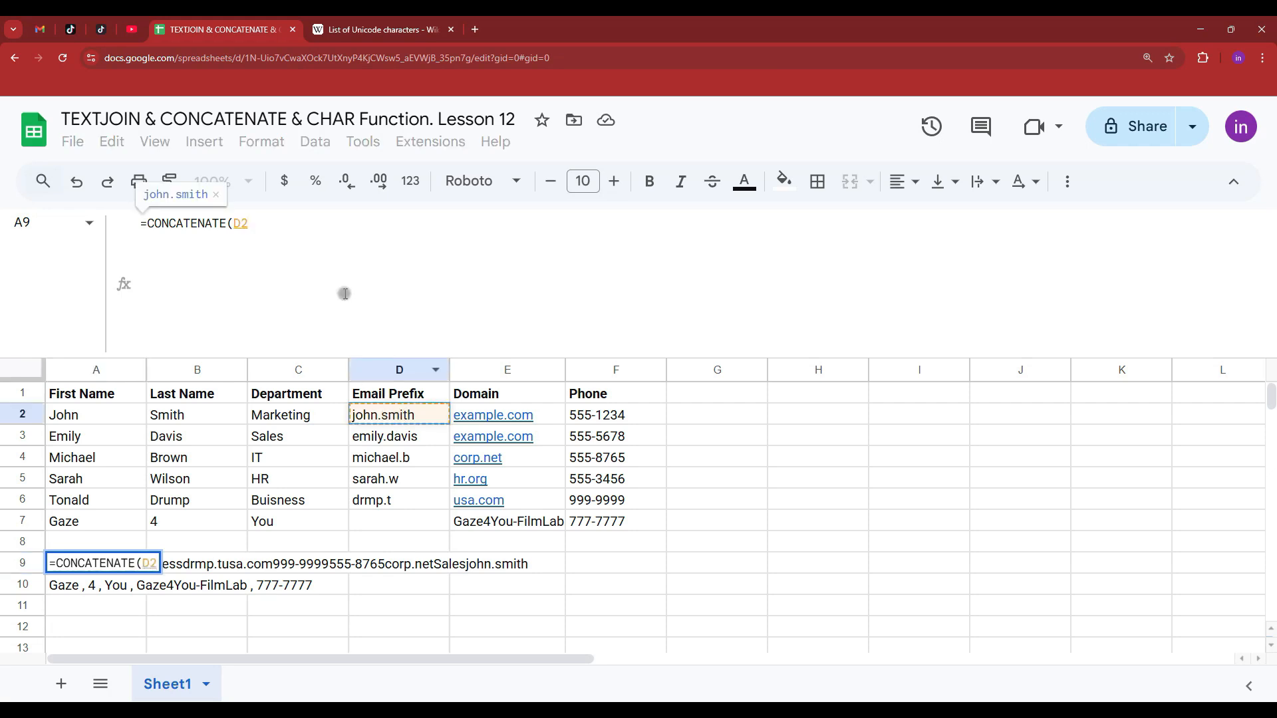
pyautogui.write(',')
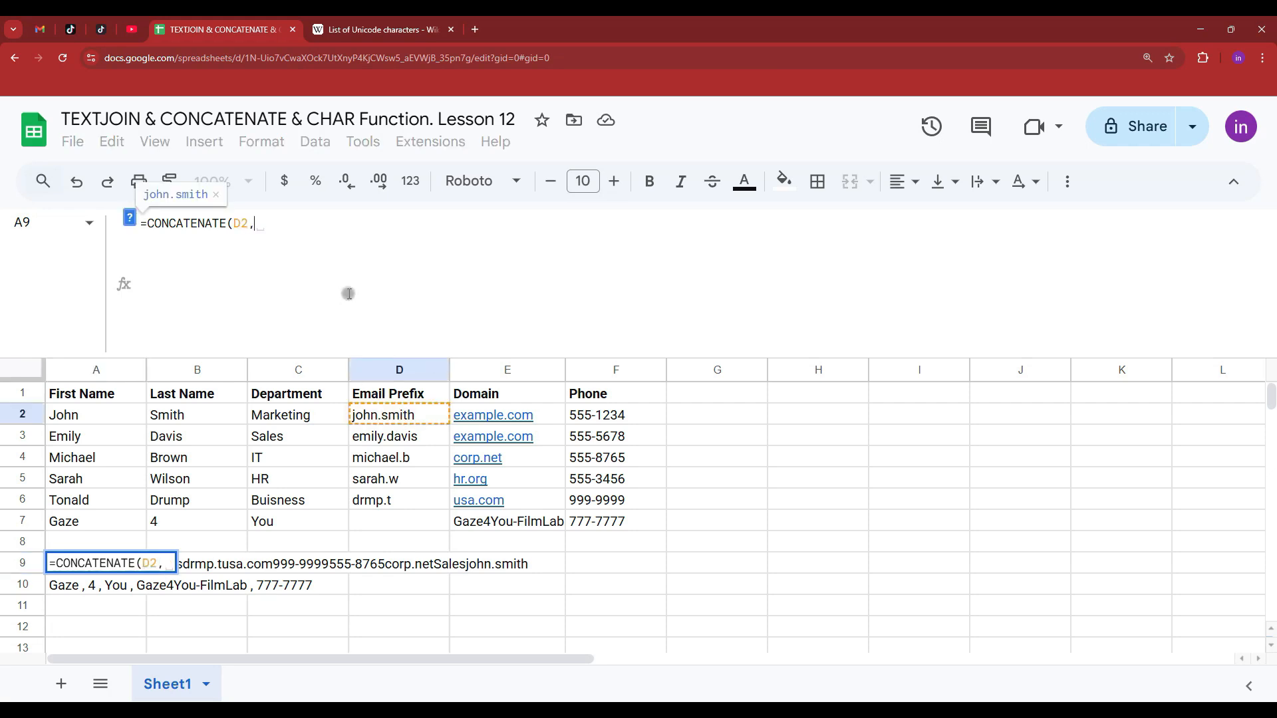
pyautogui.write('""')
pyautogui.write('@')
pyautogui.press('Right')
pyautogui.write(',')
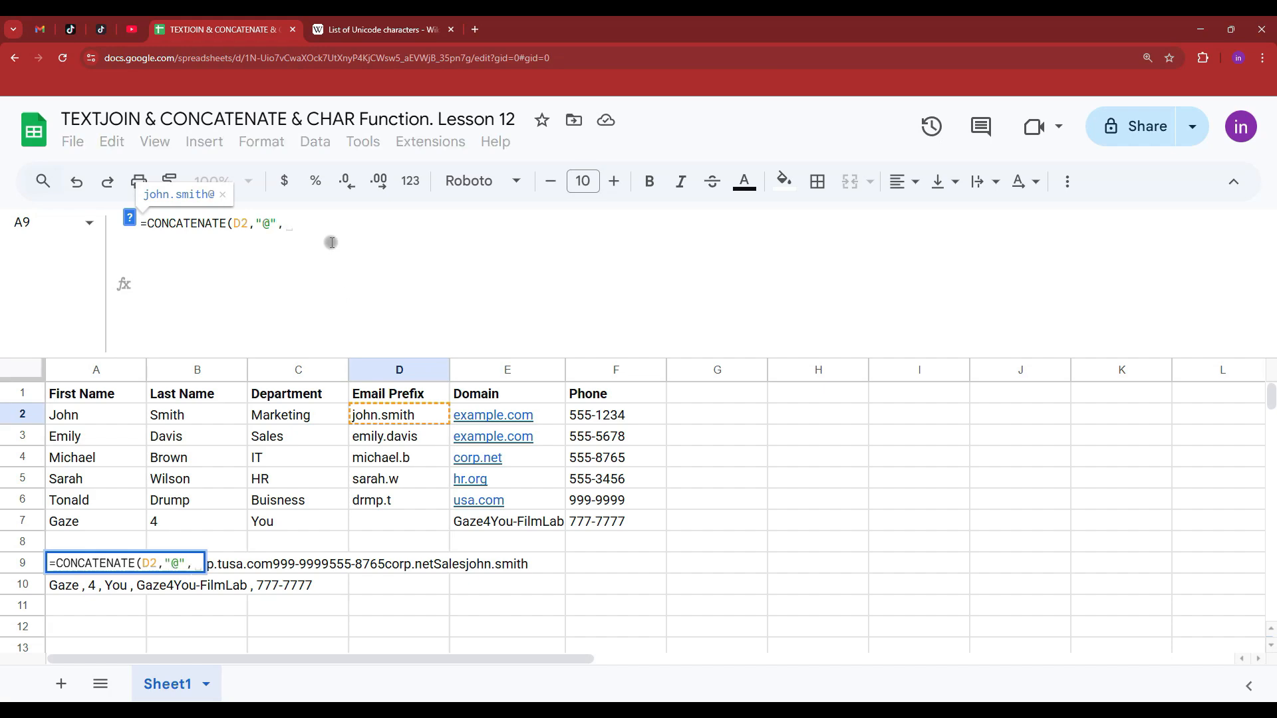
pyautogui.click(494, 414)
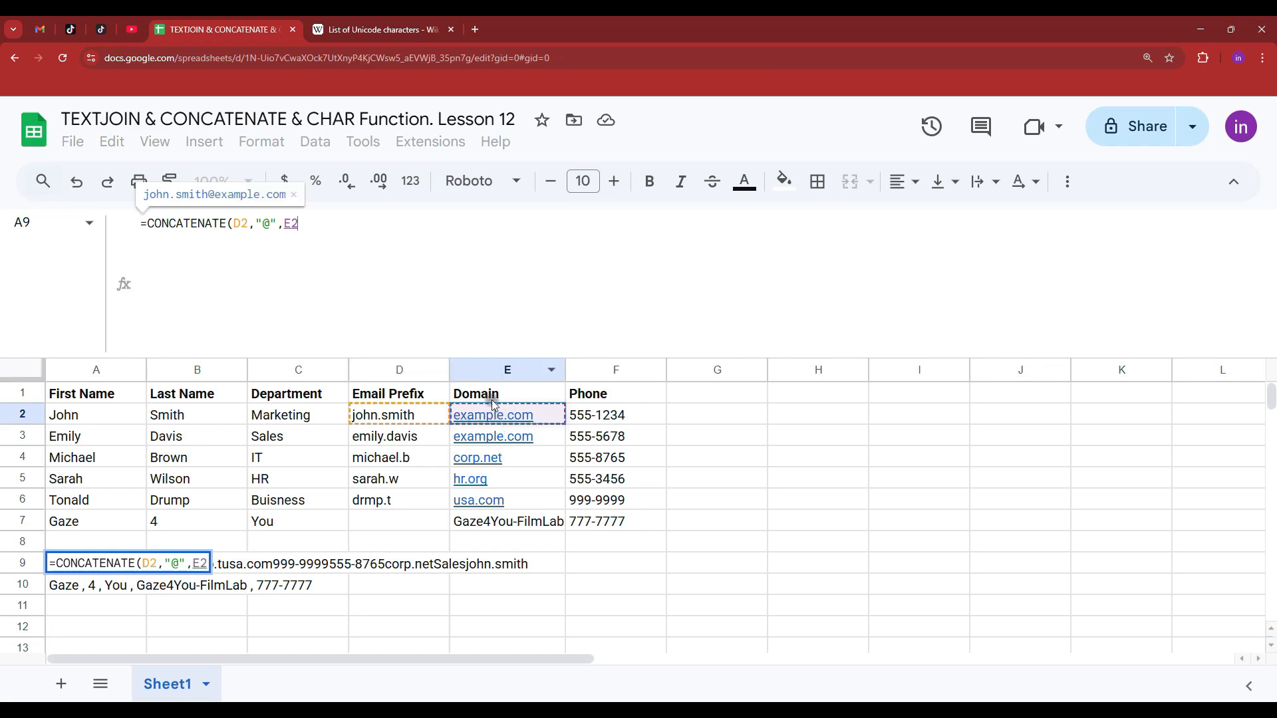
pyautogui.write(')')
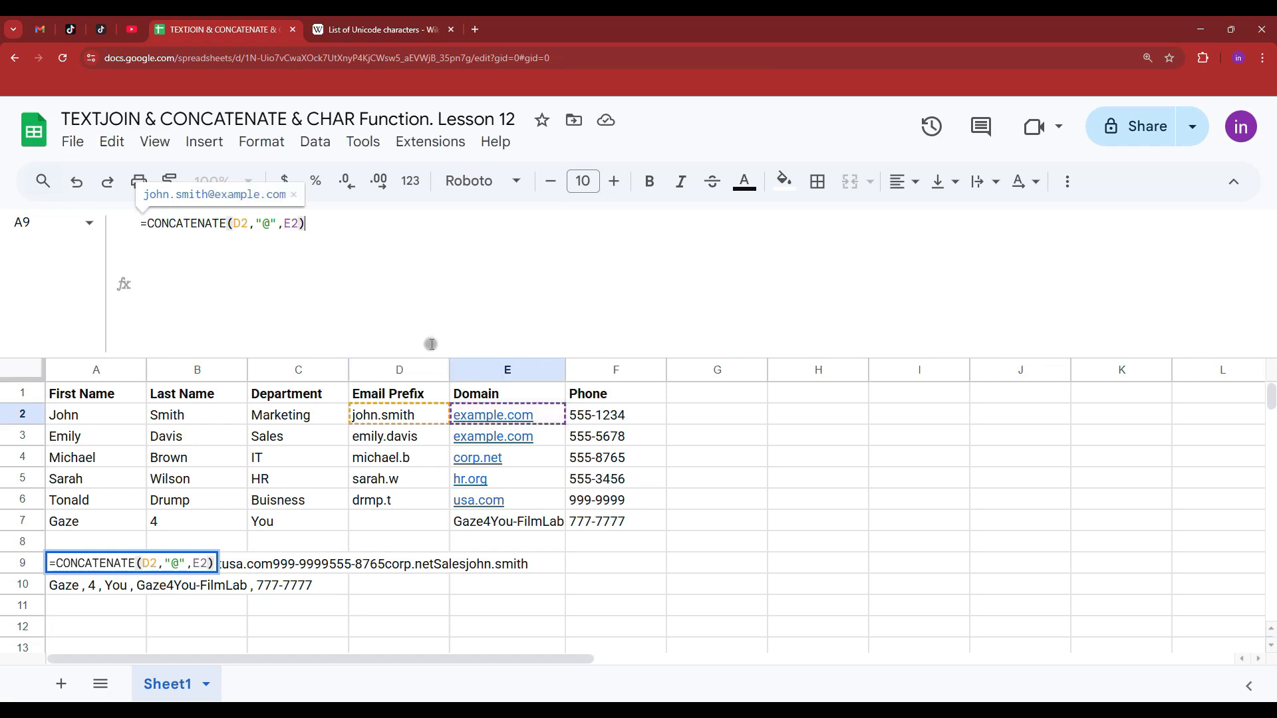
pyautogui.press('Return')
pyautogui.click(114, 564)
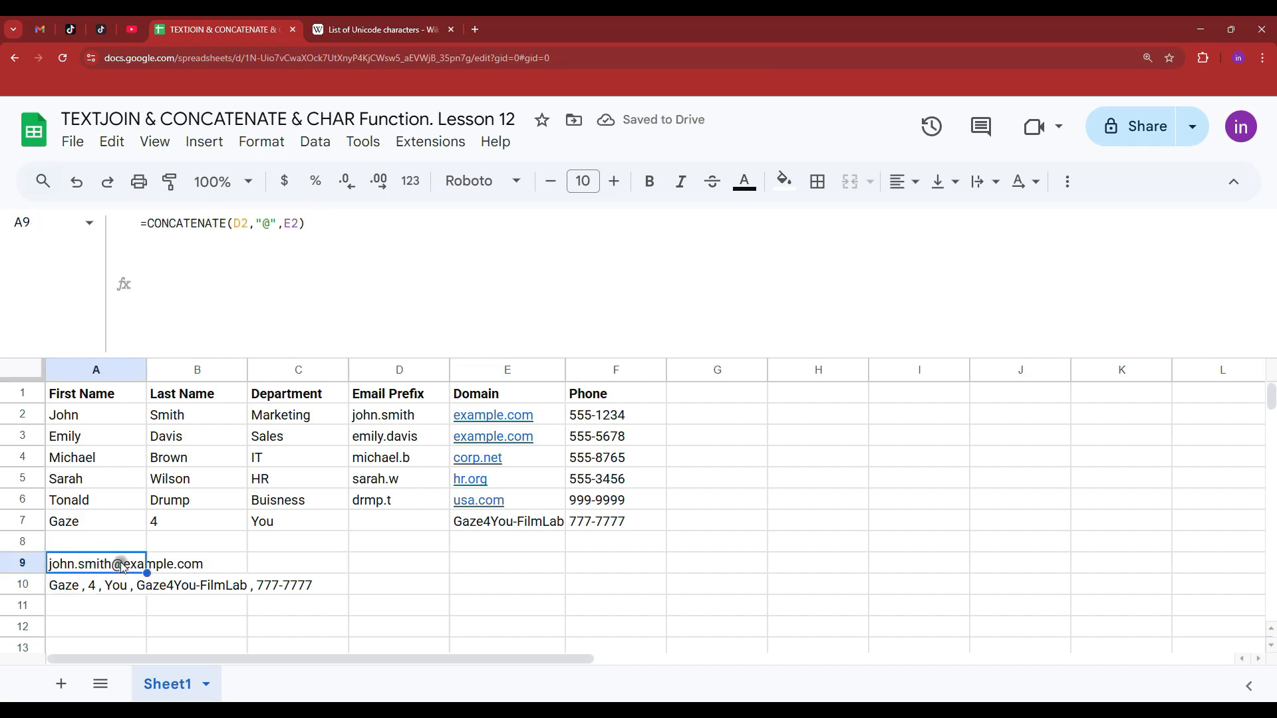
# - Copy the A9 formula text into cell G2, fill it down to G7 and check the filled cells
pyautogui.moveTo(311, 227); pyautogui.dragTo(126, 231)
pyautogui.hotkey('ctrl', 'c')
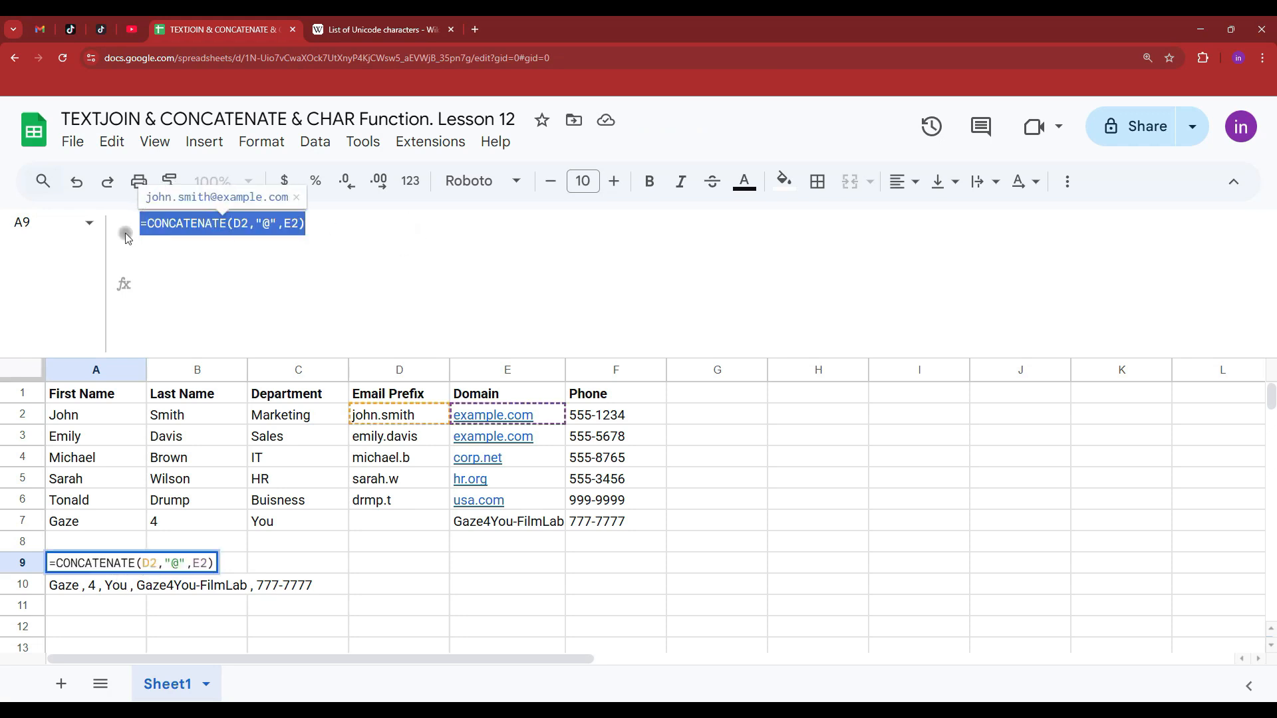
pyautogui.click(697, 416)
pyautogui.hotkey('ctrl', 'v')
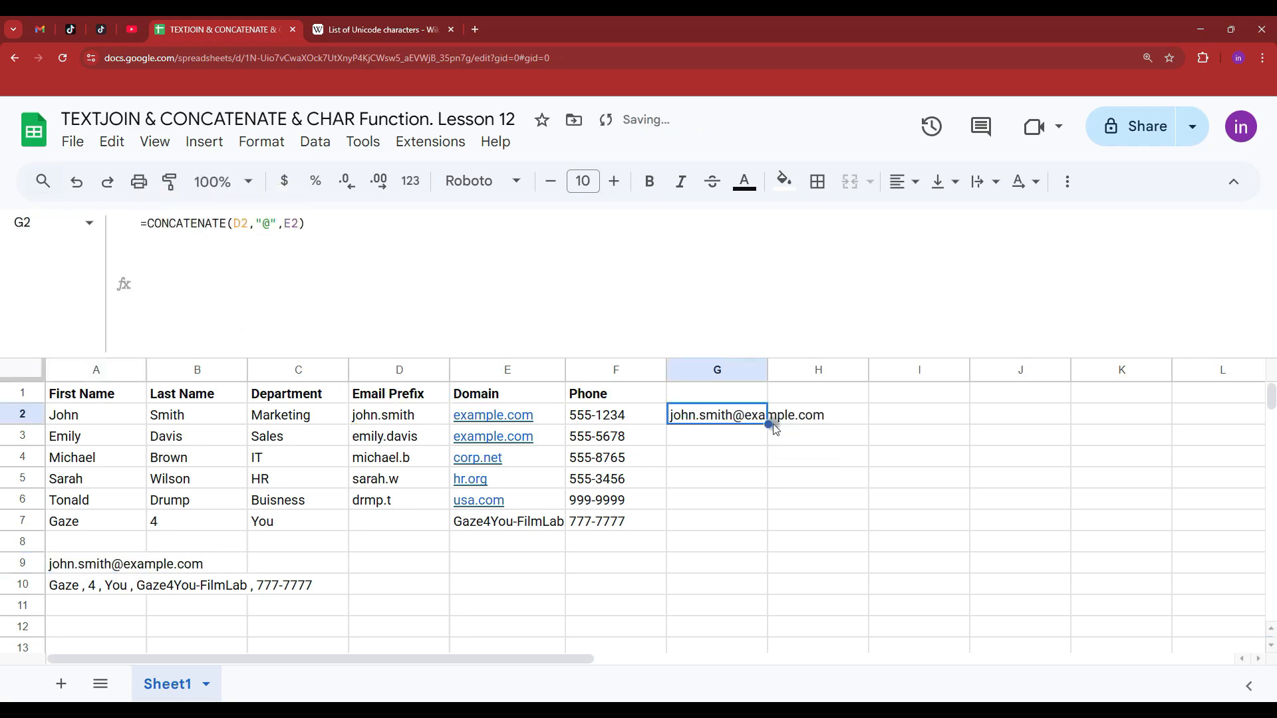
pyautogui.moveTo(766, 424); pyautogui.dragTo(746, 519)
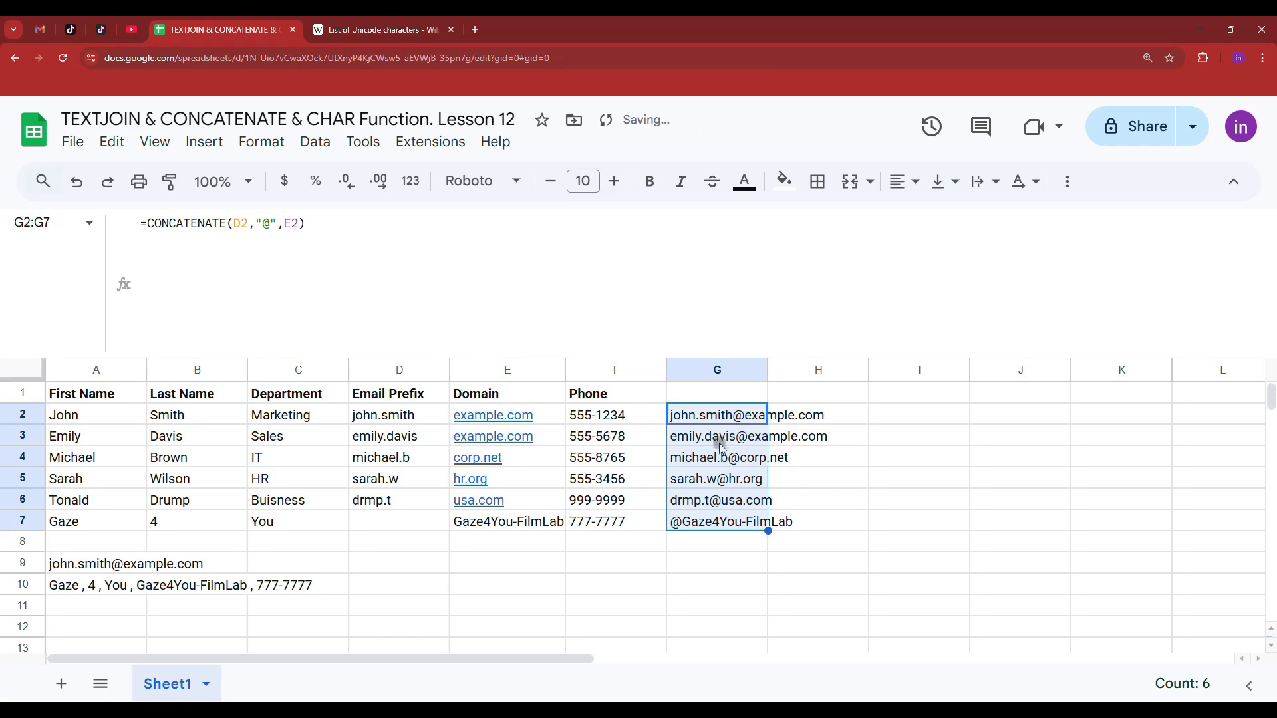
pyautogui.click(712, 437)
pyautogui.click(724, 459)
pyautogui.click(727, 479)
pyautogui.click(730, 502)
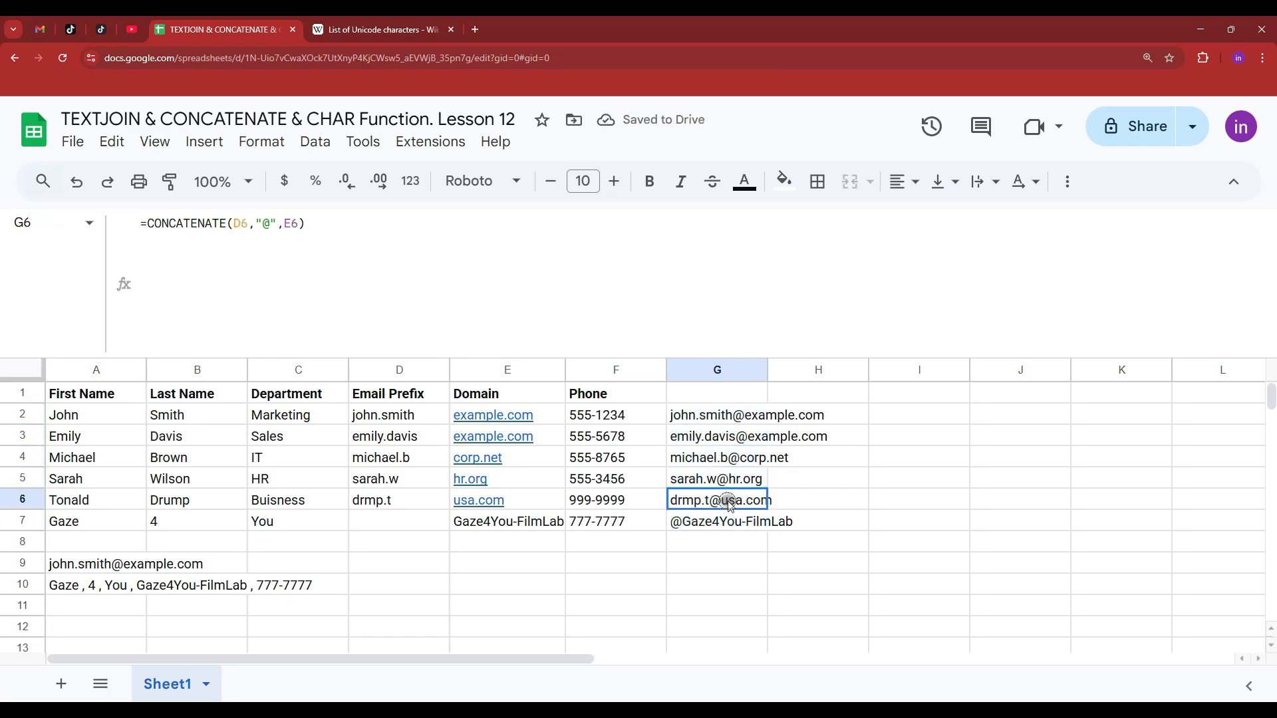
pyautogui.moveTo(733, 415); pyautogui.dragTo(723, 509)
pyautogui.click(722, 417)
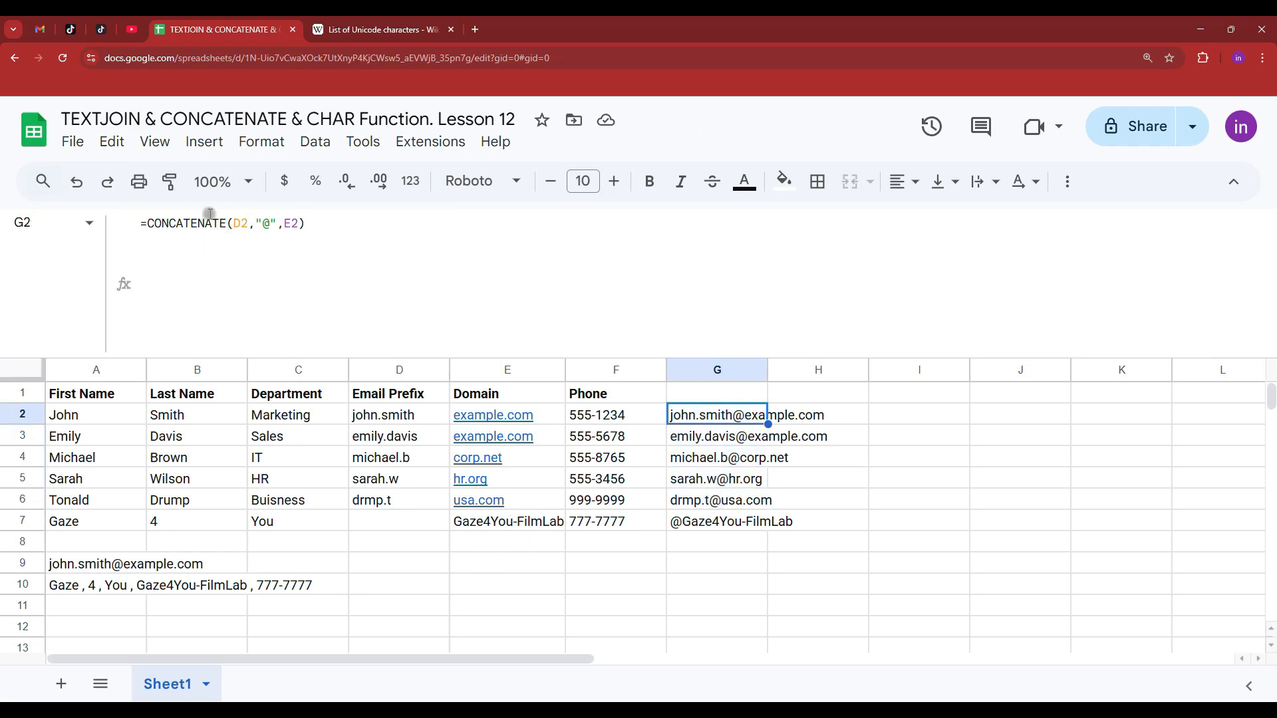
# - Enter the formula =D2&"@"&E2 in cell B9 to join the same parts with the ampersand operator
pyautogui.click(218, 563)
pyautogui.write('=')
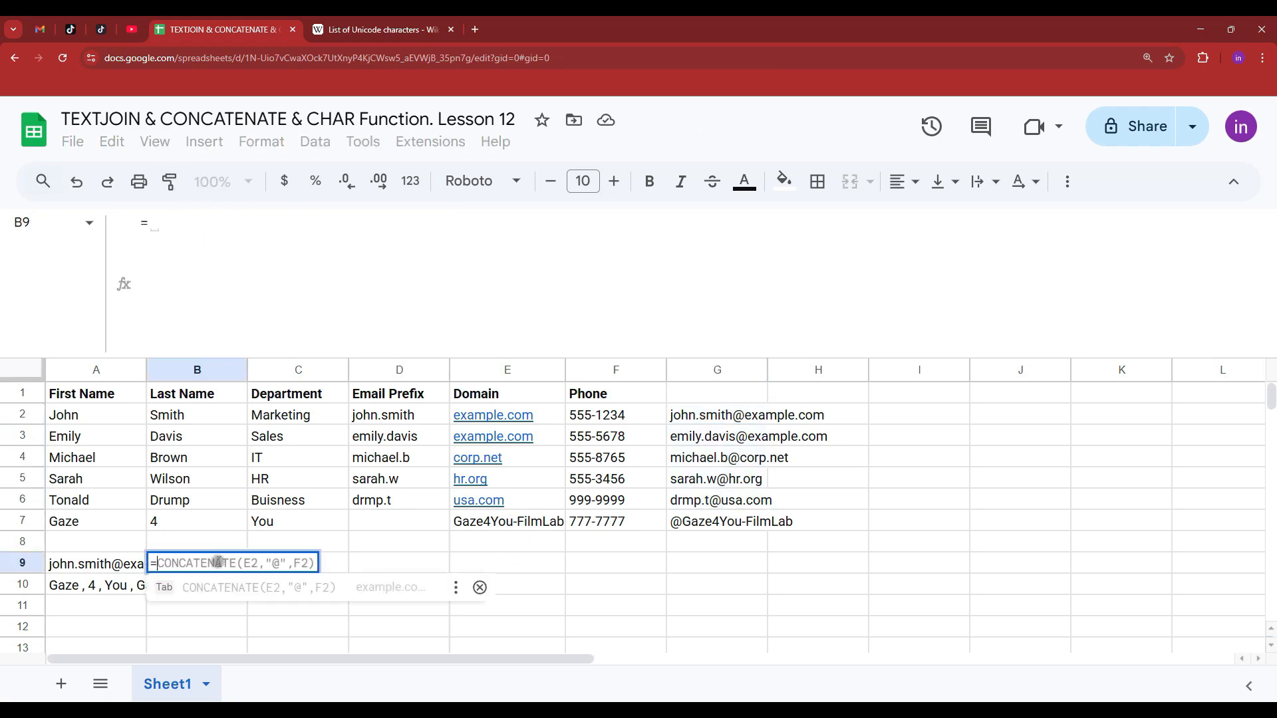
pyautogui.click(393, 416)
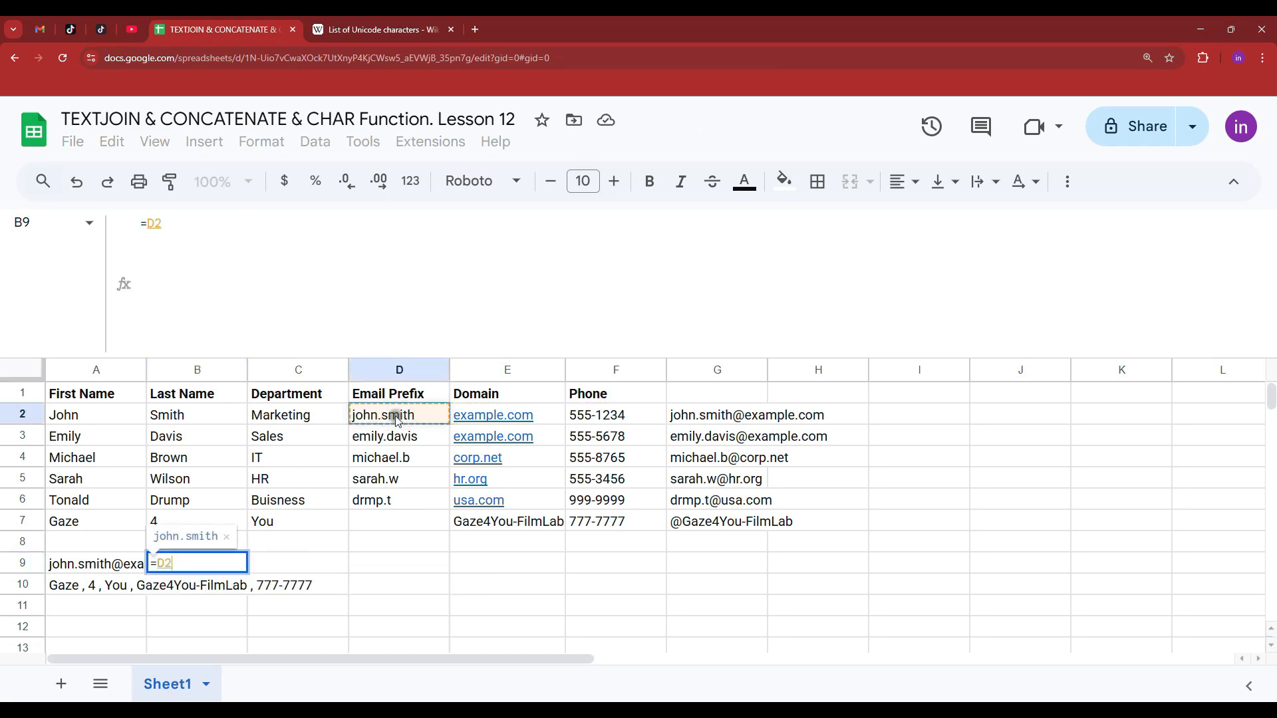
pyautogui.write('&')
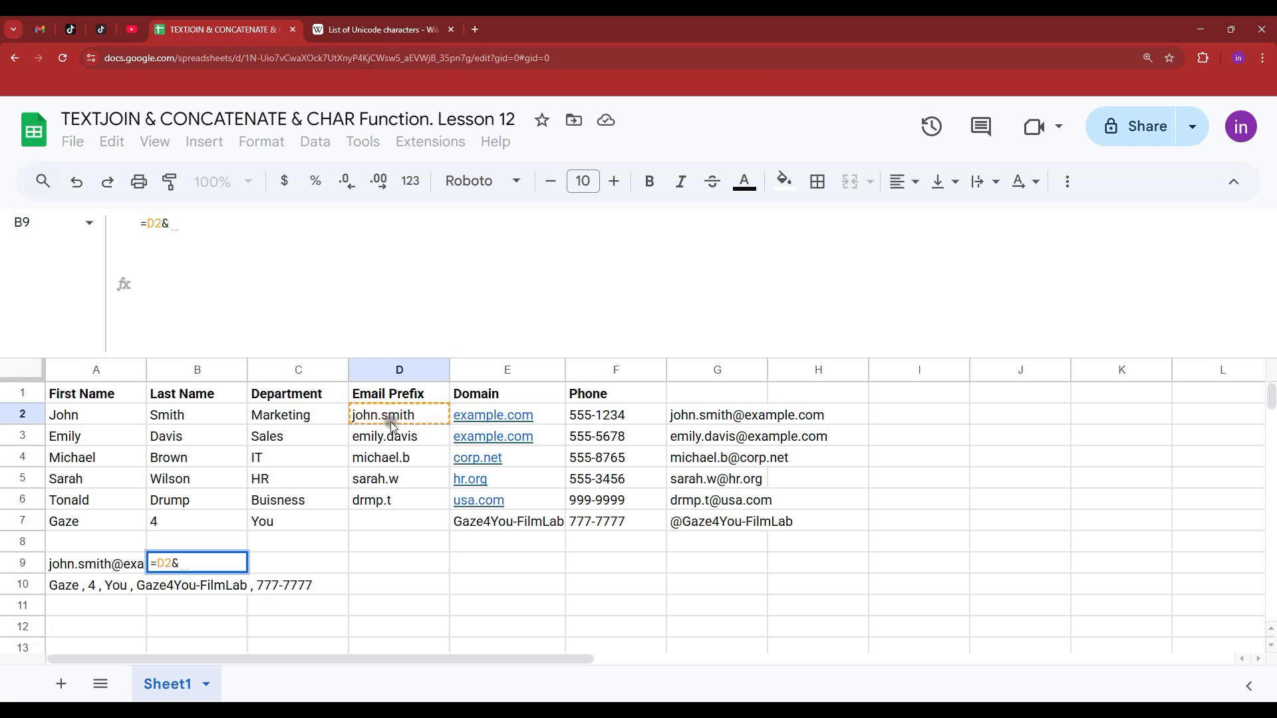
pyautogui.write('""')
pyautogui.write('@')
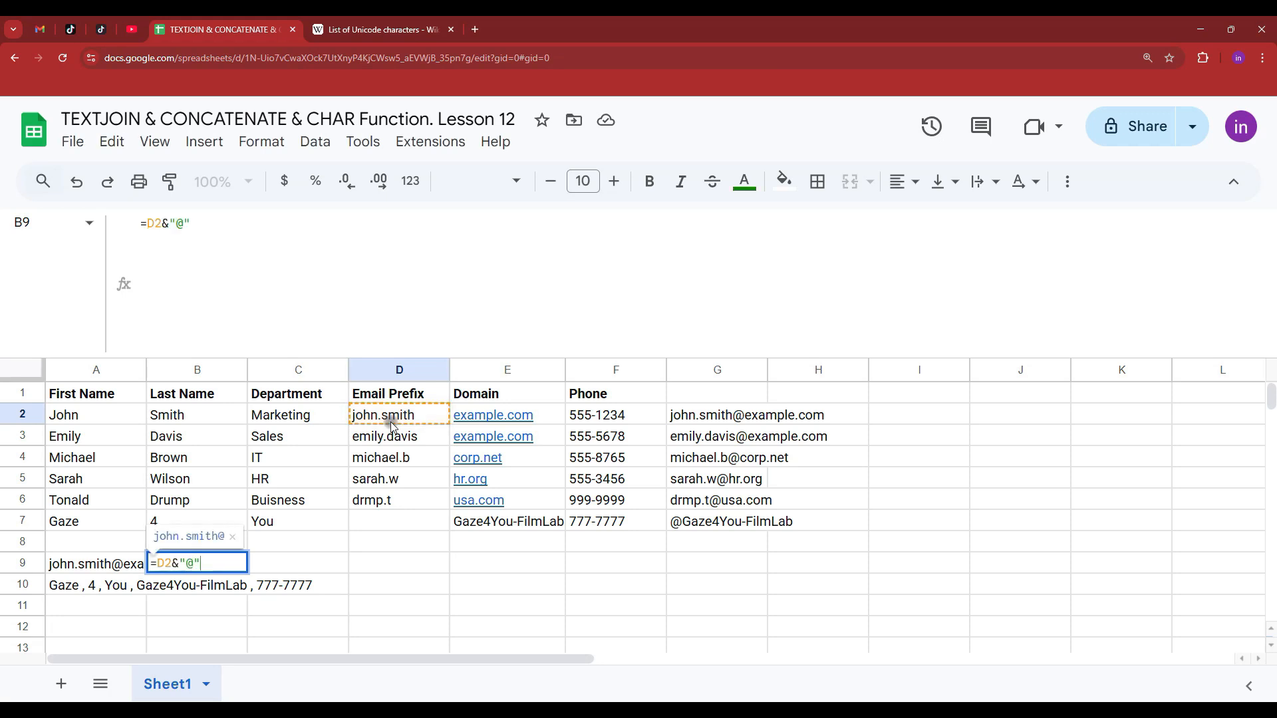
pyautogui.write('&')
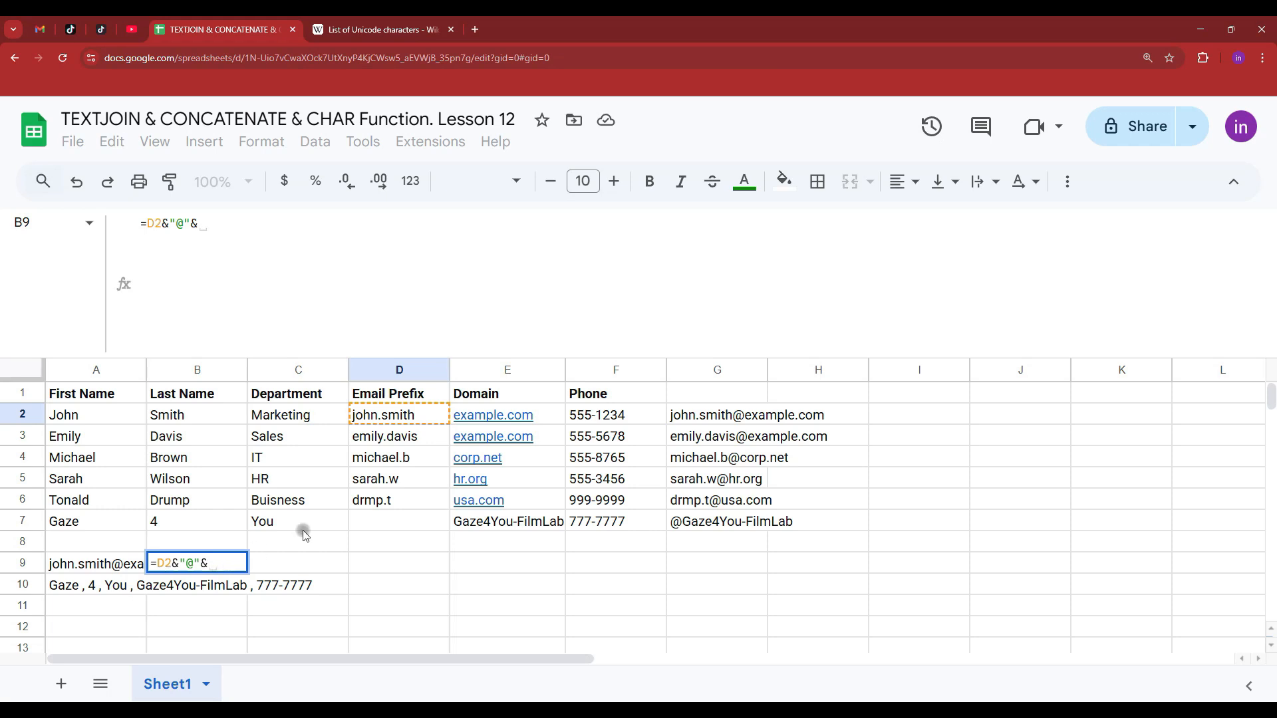
pyautogui.click(509, 417)
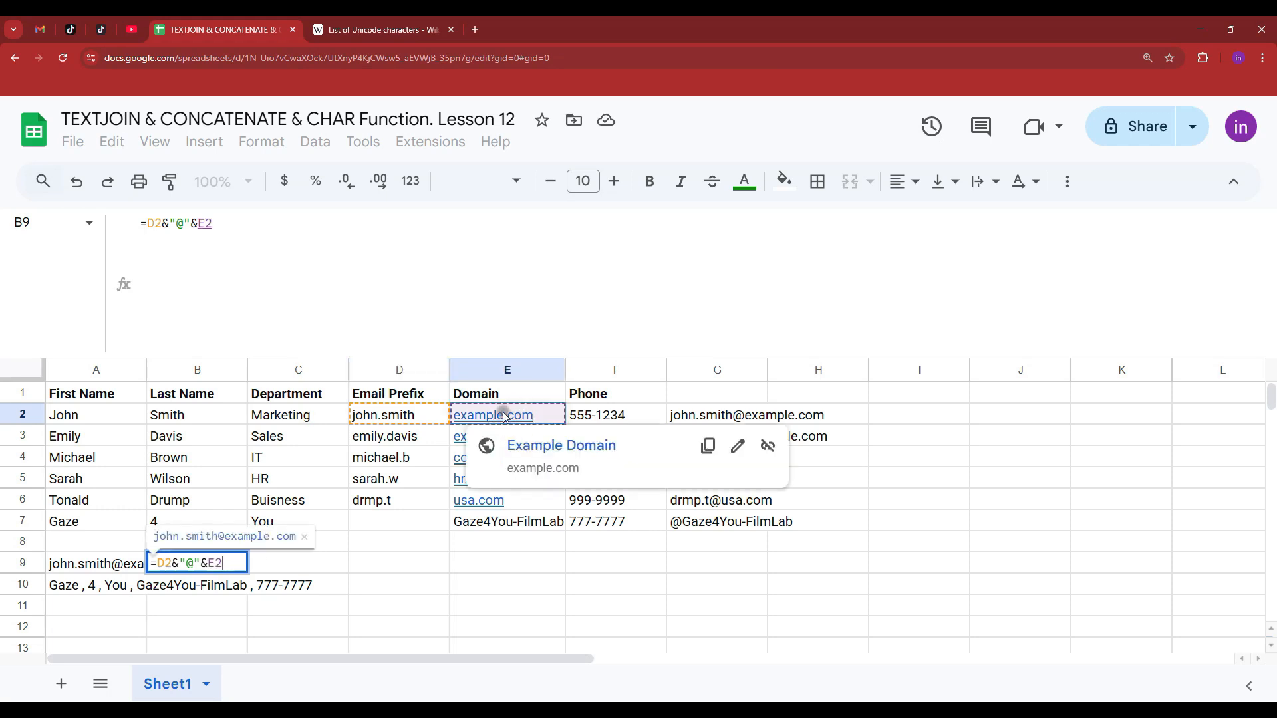
pyautogui.press('Return')
pyautogui.click(216, 562)
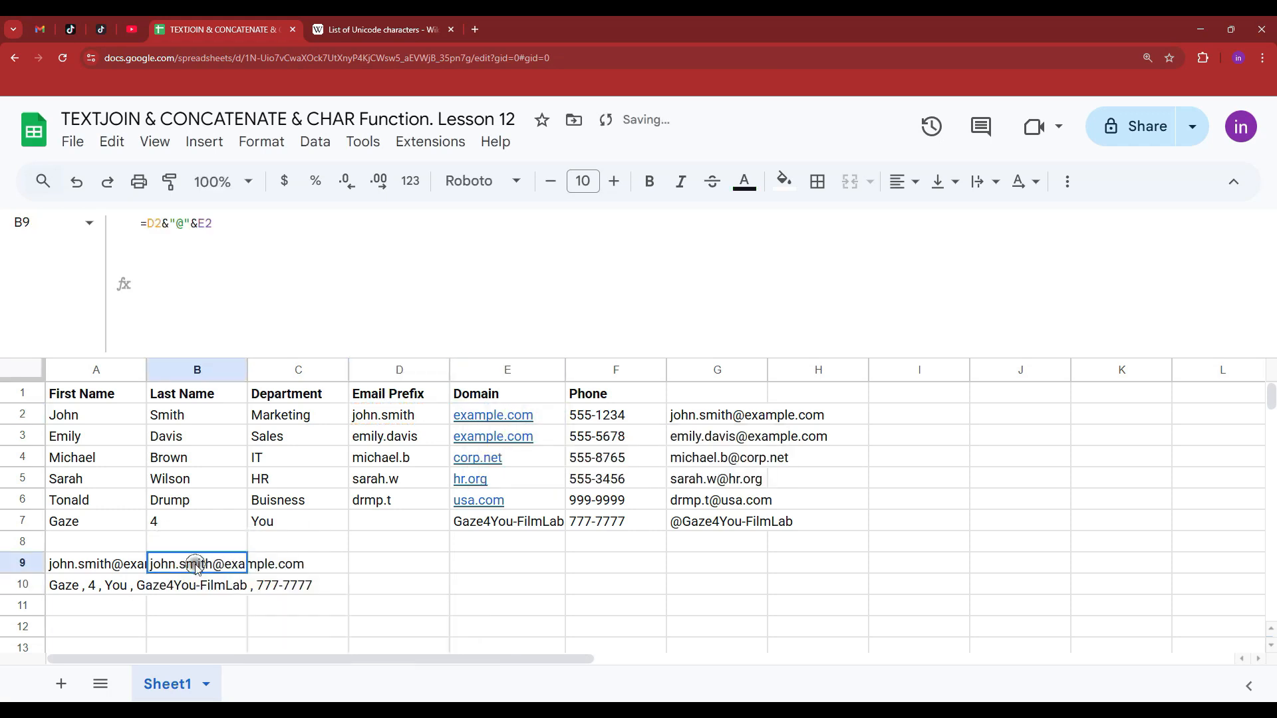
# - Copy the B9 formula text into cell H2 and fill it down to H7
pyautogui.hotkey('ctrl', 'c')
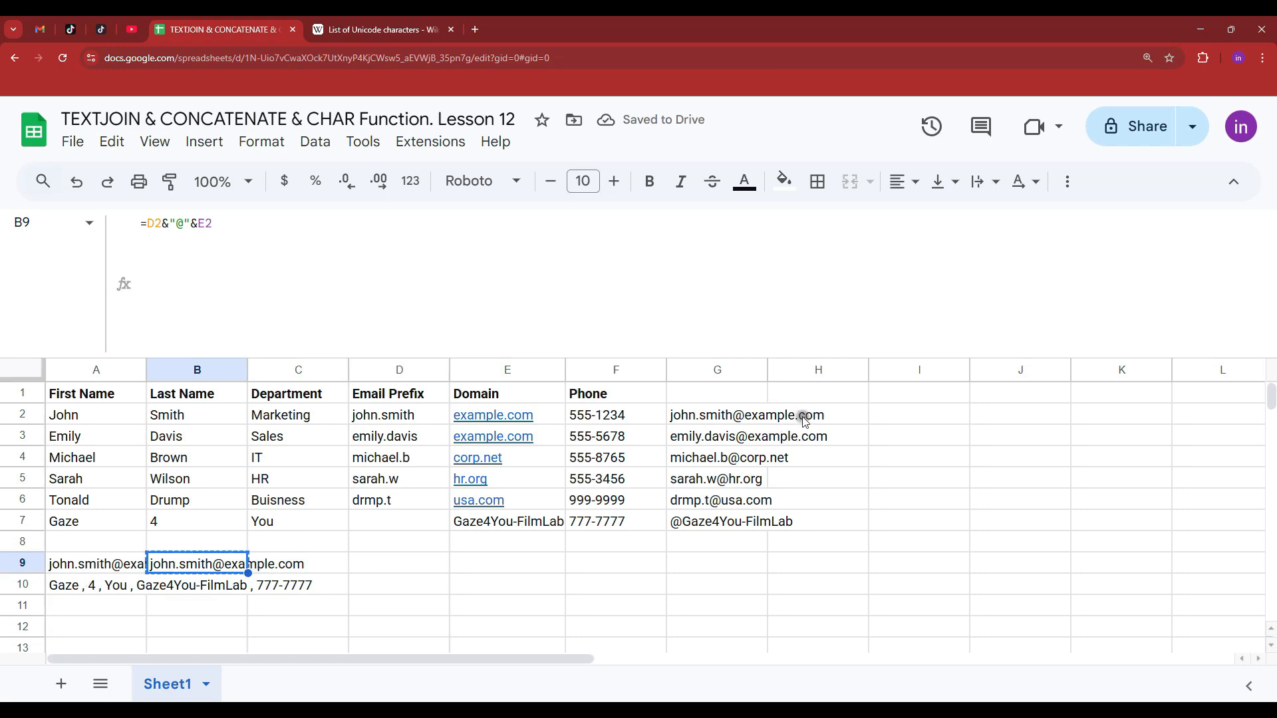
pyautogui.click(337, 225)
pyautogui.hotkey('ctrl', 'a')
pyautogui.hotkey('ctrl', 'c')
pyautogui.click(813, 419)
pyautogui.hotkey('ctrl', 'v')
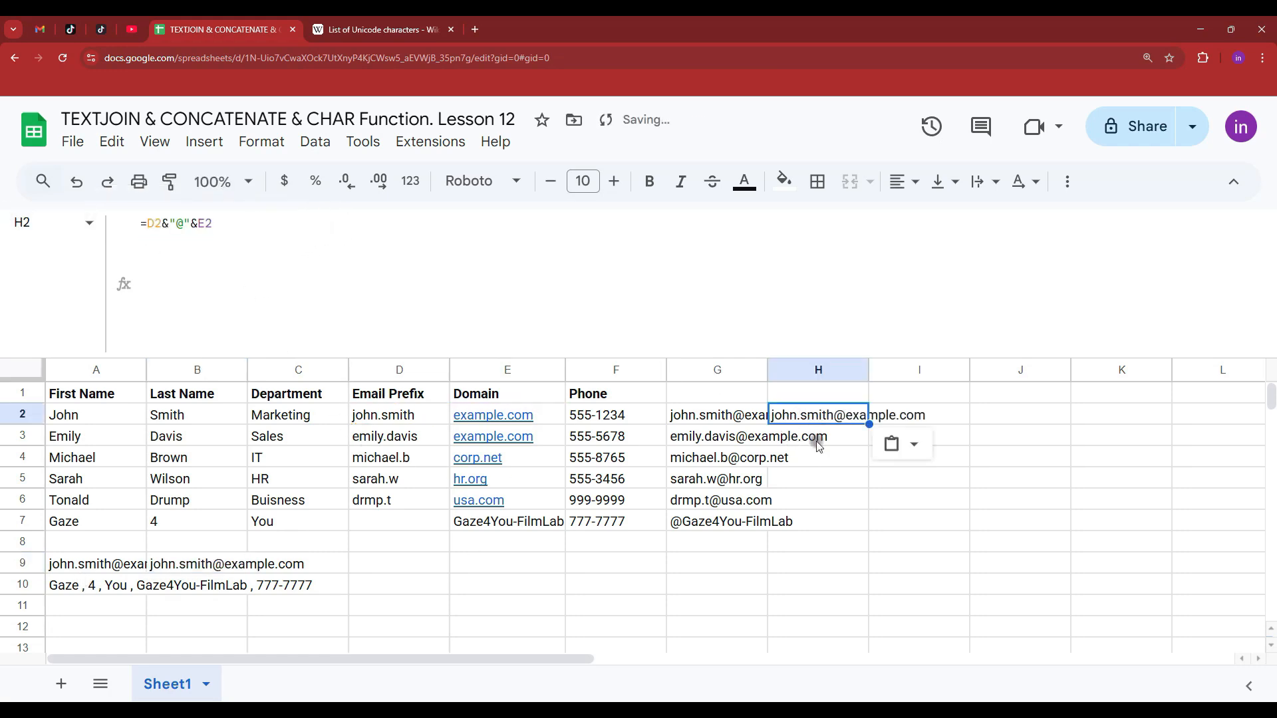
pyautogui.press('Left')
pyautogui.press('Right')
pyautogui.press('Left')
pyautogui.press('Right')
pyautogui.moveTo(869, 425); pyautogui.dragTo(843, 524)
pyautogui.moveTo(843, 523); pyautogui.dragTo(843, 525)
# - Fit column G's width to its contents and compare the formulas in cells G2, H2 and A10
pyautogui.doubleClick(767, 370)
pyautogui.press('Left')
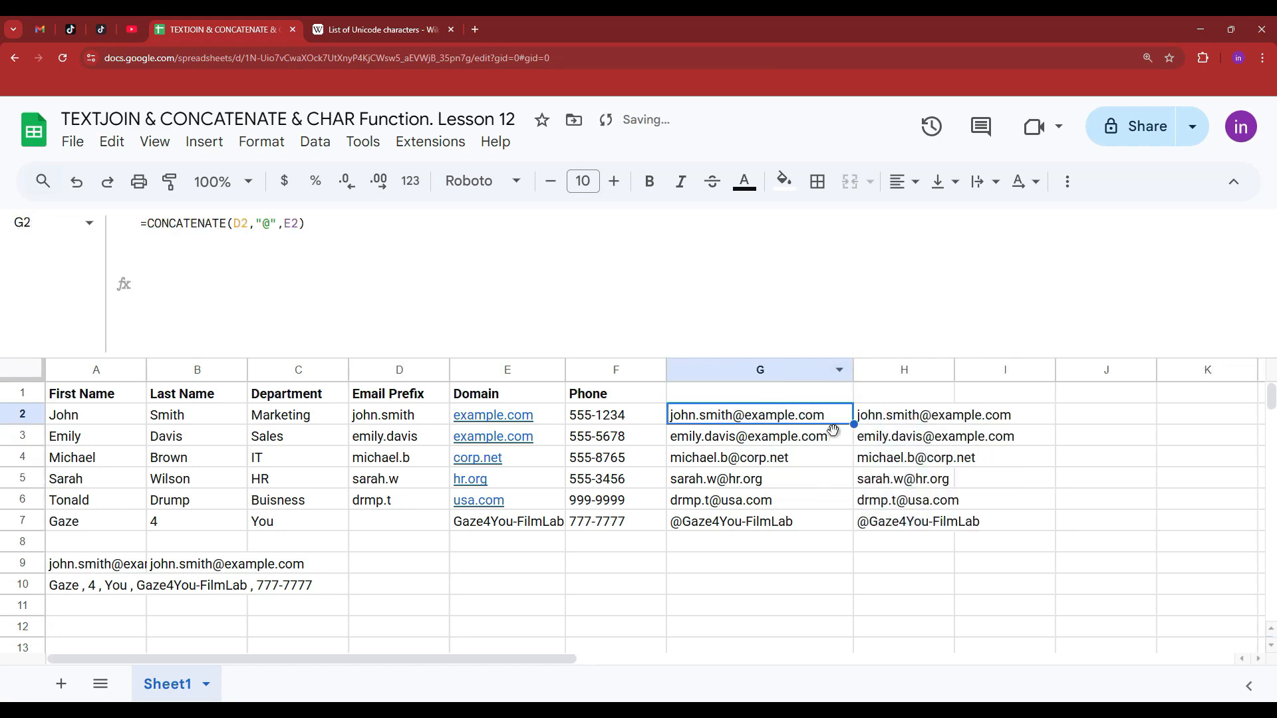
pyautogui.moveTo(892, 413); pyautogui.dragTo(791, 522)
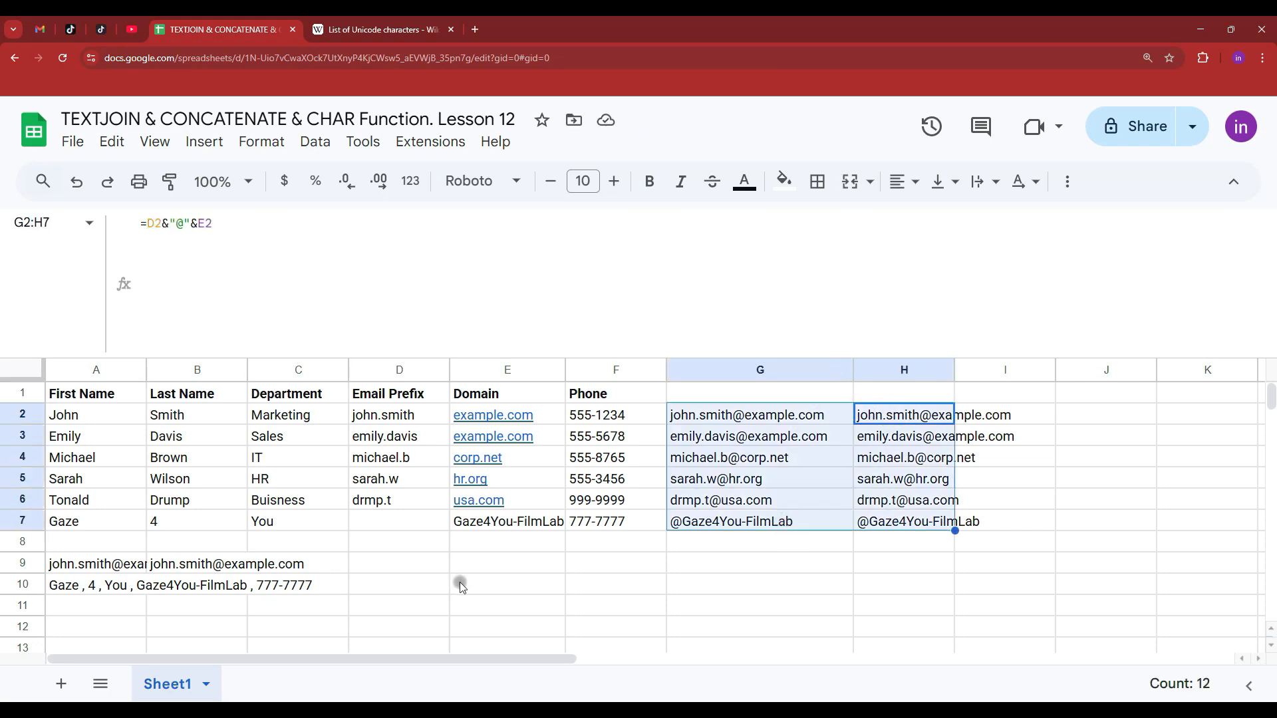
pyautogui.click(792, 416)
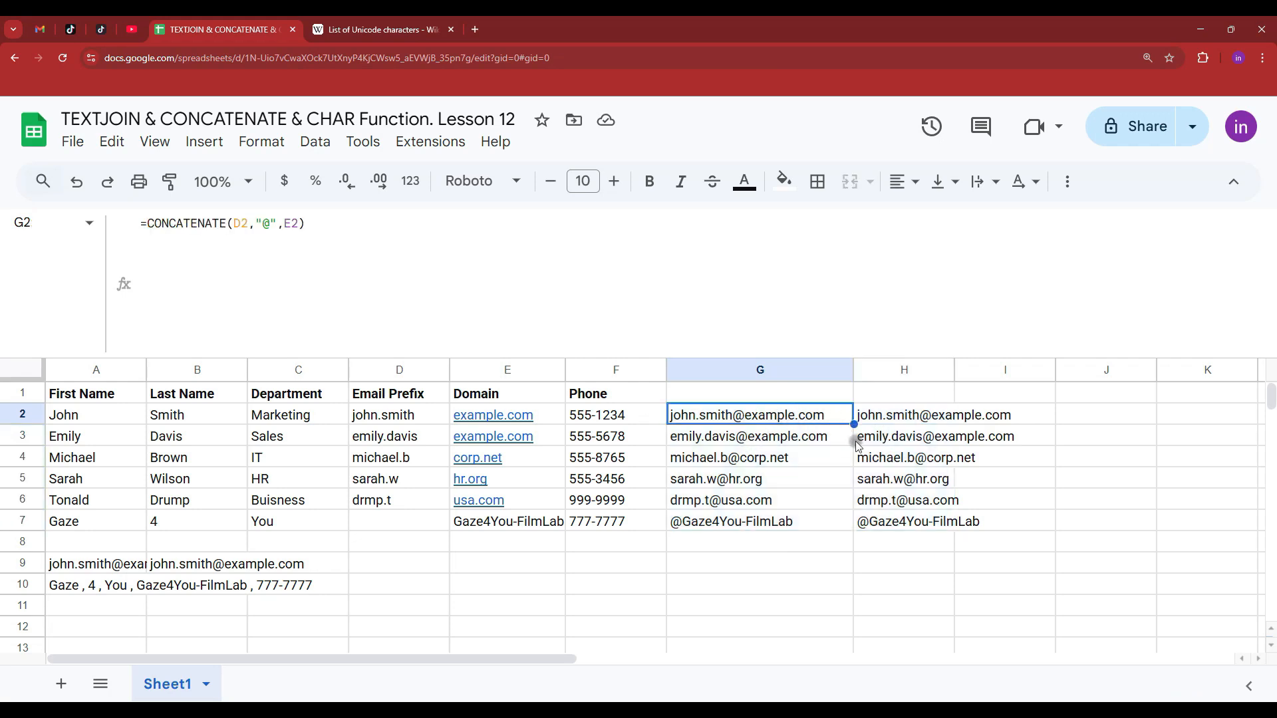
pyautogui.click(889, 421)
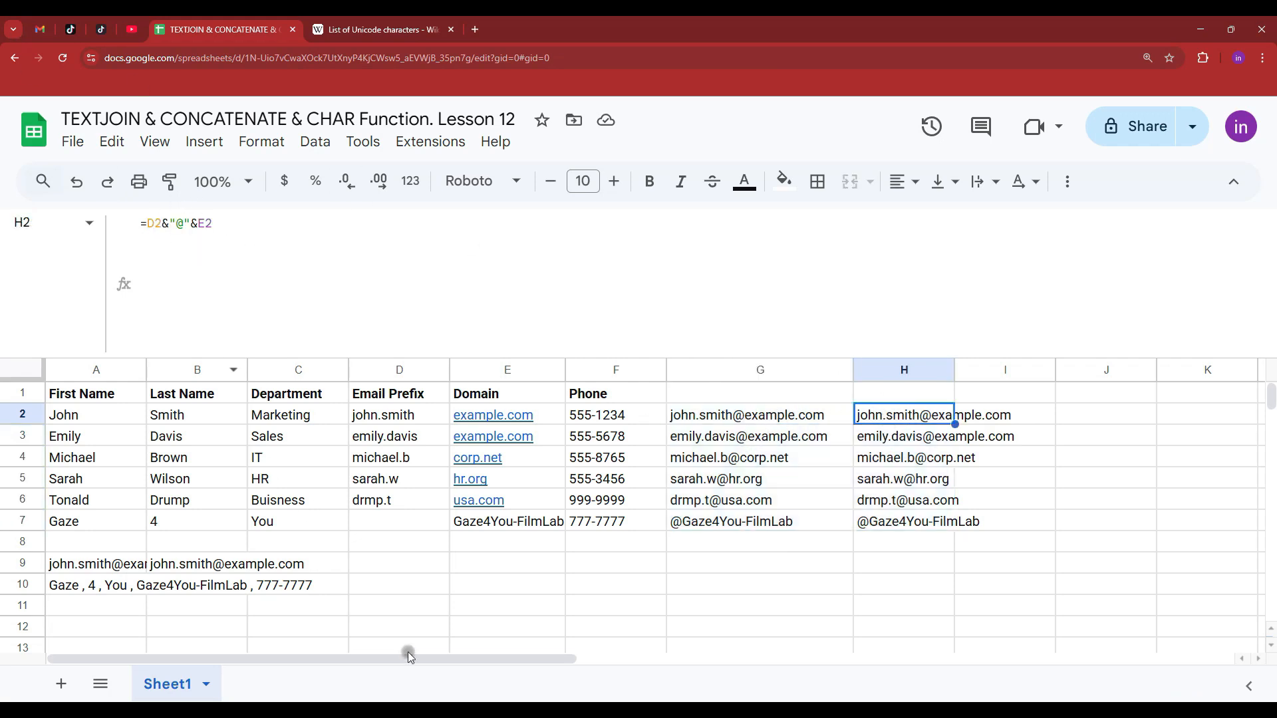
pyautogui.click(101, 587)
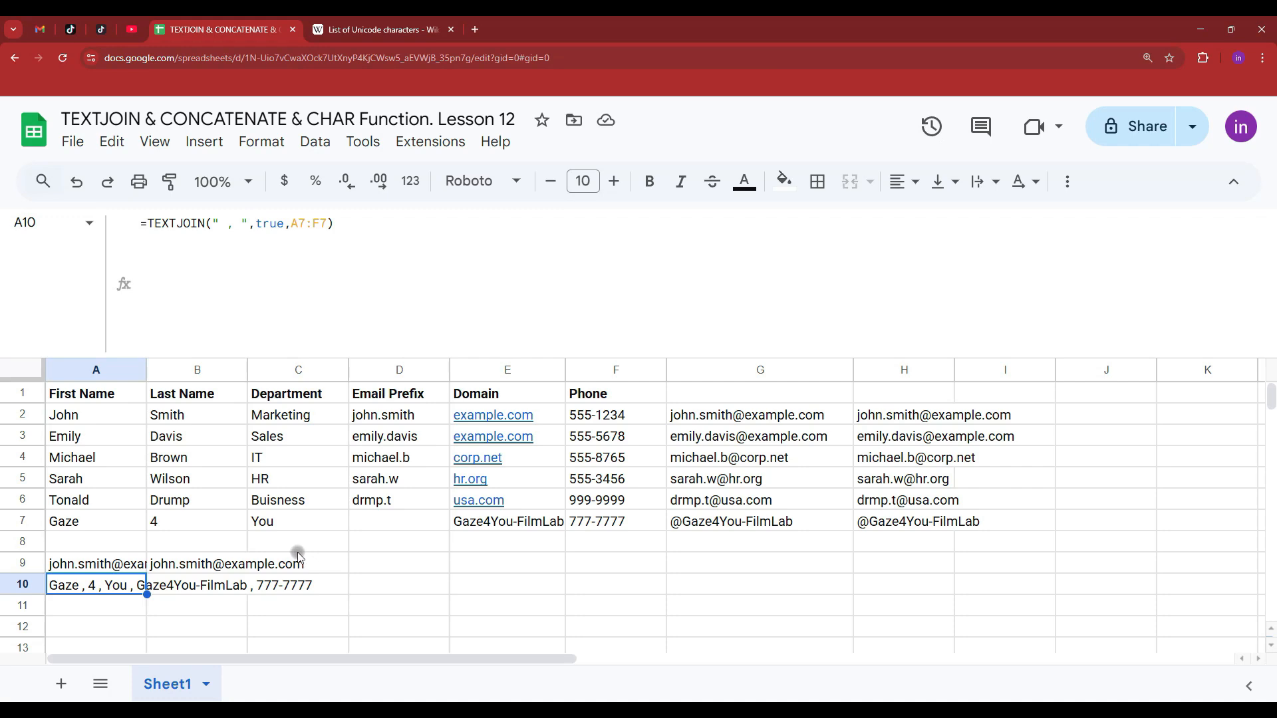
pyautogui.click(911, 417)
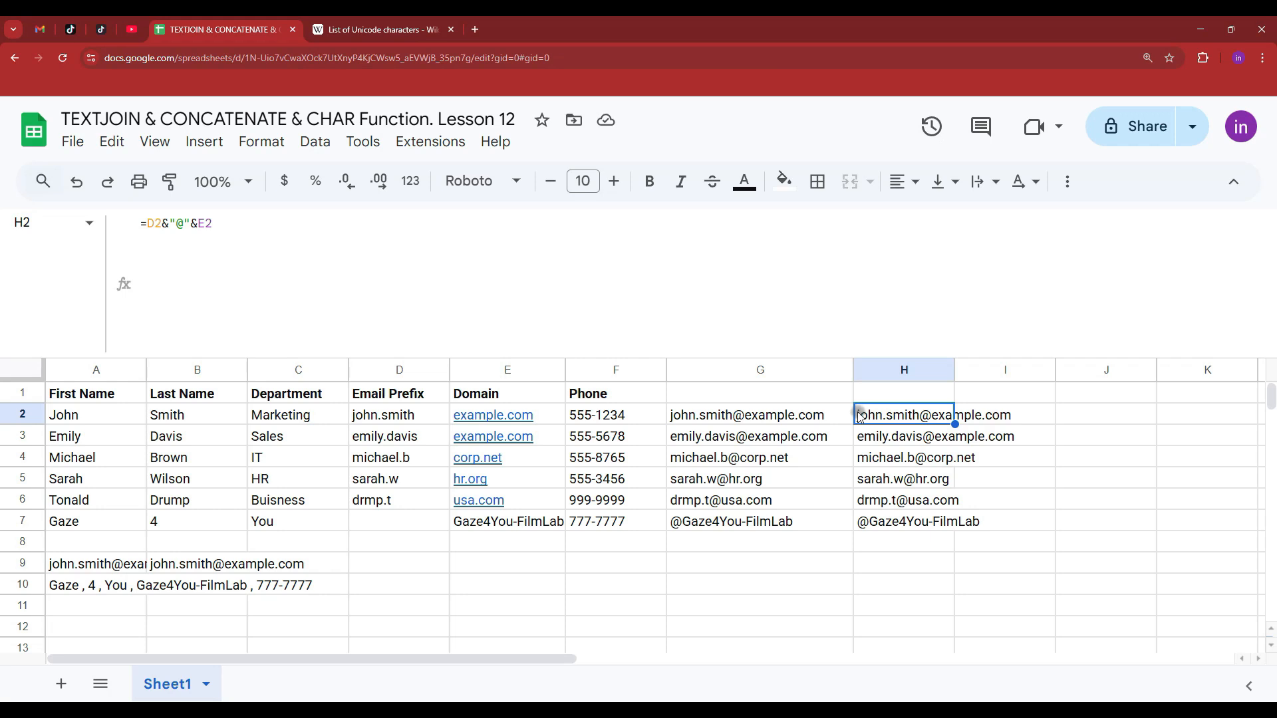
# - Narrow columns G and H together so that each takes up little room
pyautogui.click(495, 564)
pyautogui.moveTo(368, 659); pyautogui.dragTo(497, 659)
pyautogui.moveTo(599, 370); pyautogui.dragTo(509, 370)
pyautogui.moveTo(655, 370); pyautogui.dragTo(584, 373)
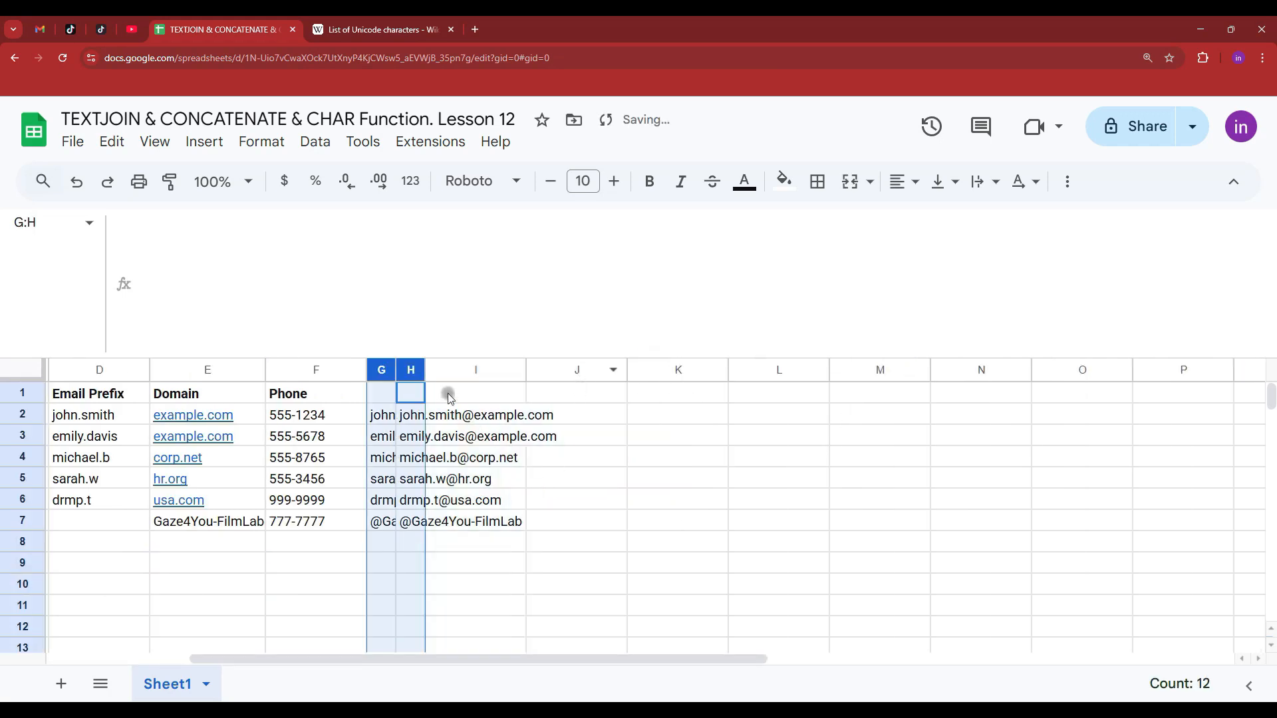
# - Enter the formula =TEXTJOIN("@",true,D2:E2) in cell I2 and accept the suggested autofill down to I7
pyautogui.click(475, 415)
pyautogui.write('=')
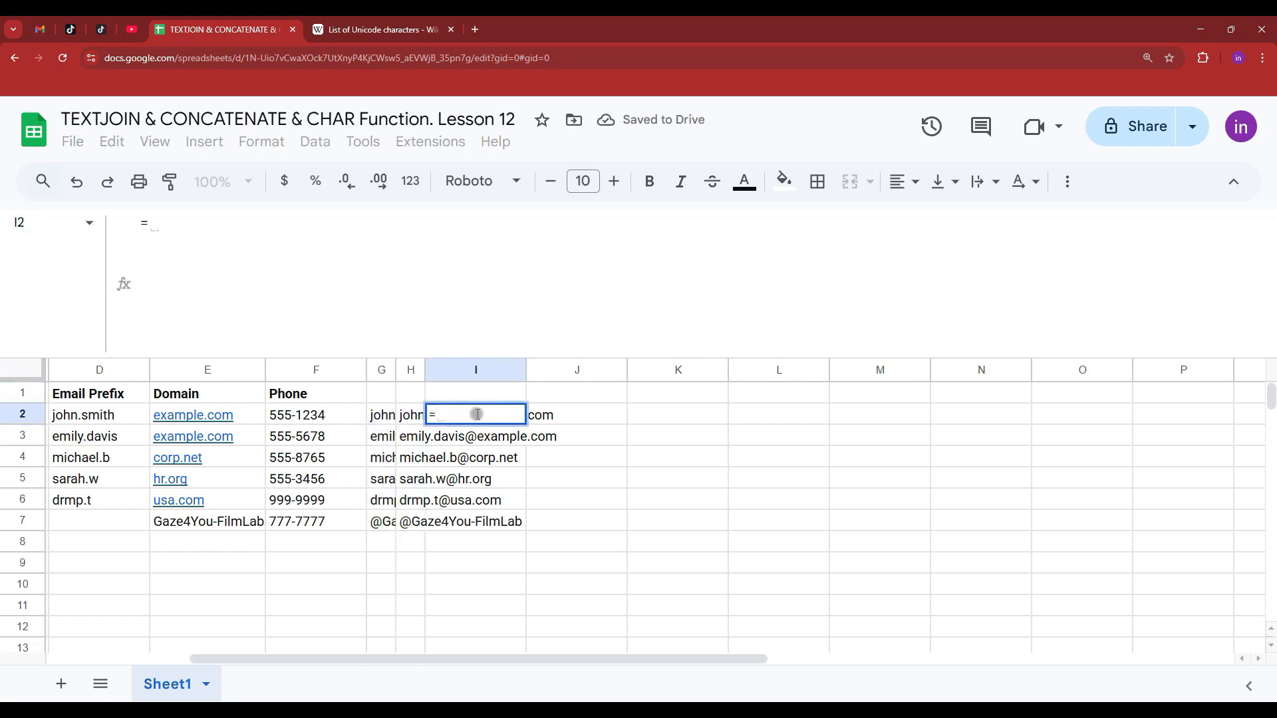
pyautogui.write('tex')
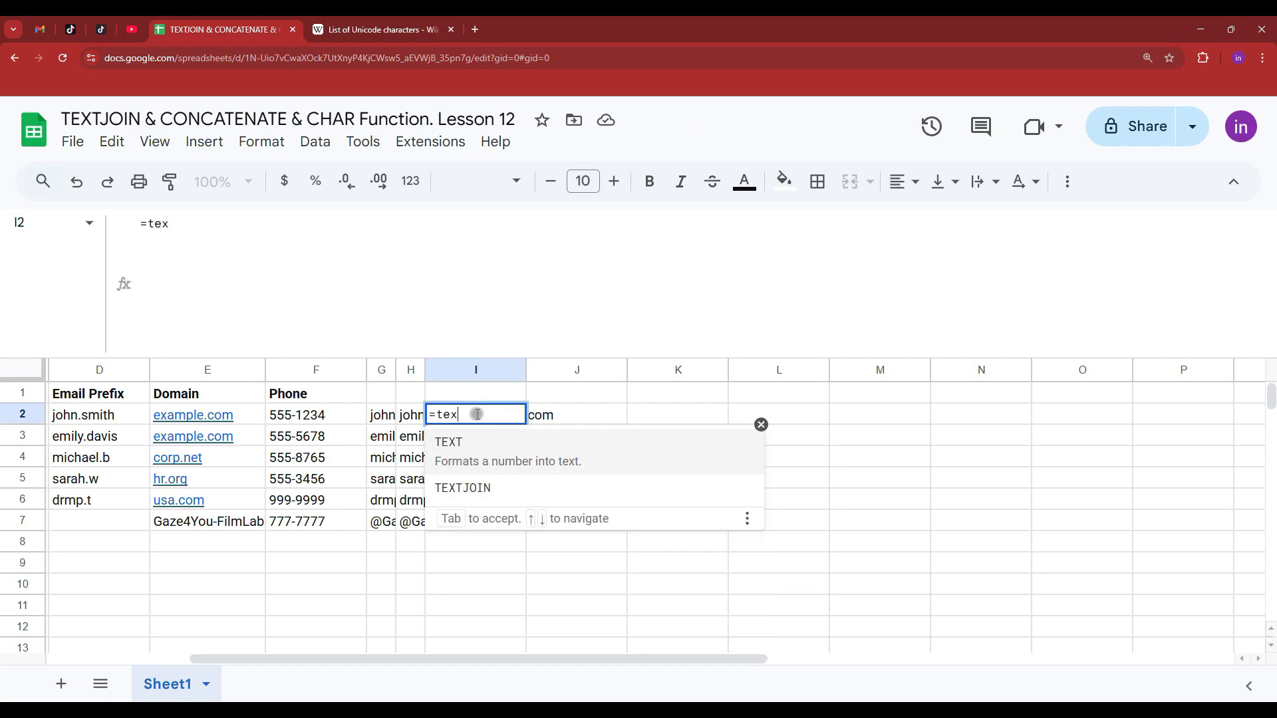
pyautogui.press('Down')
pyautogui.press('Tab')
pyautogui.write('"')
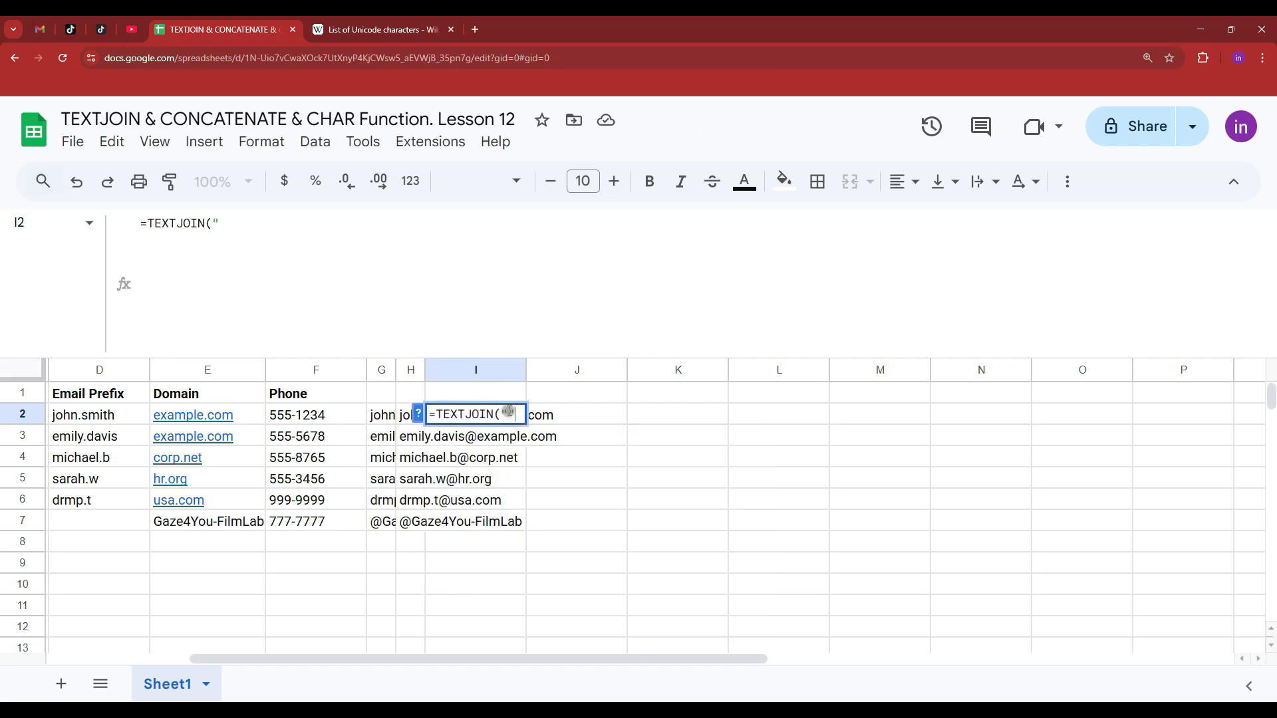
pyautogui.write('@",tru')
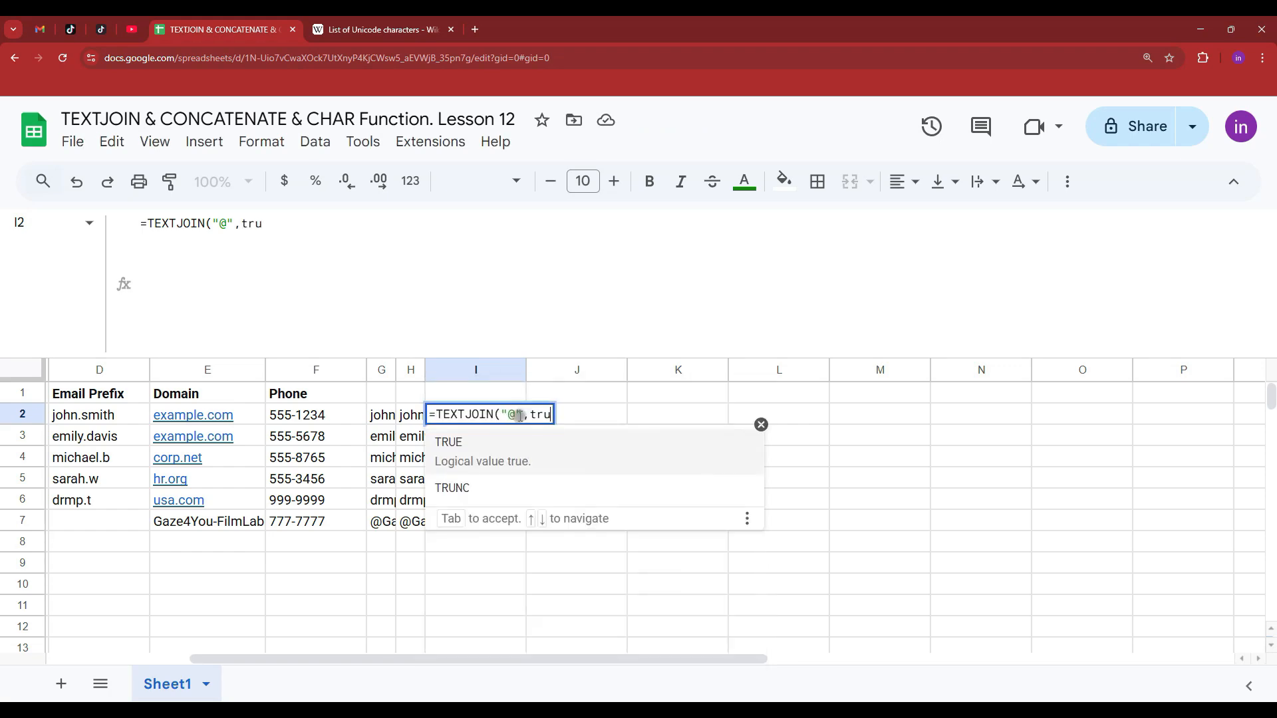
pyautogui.write('e,')
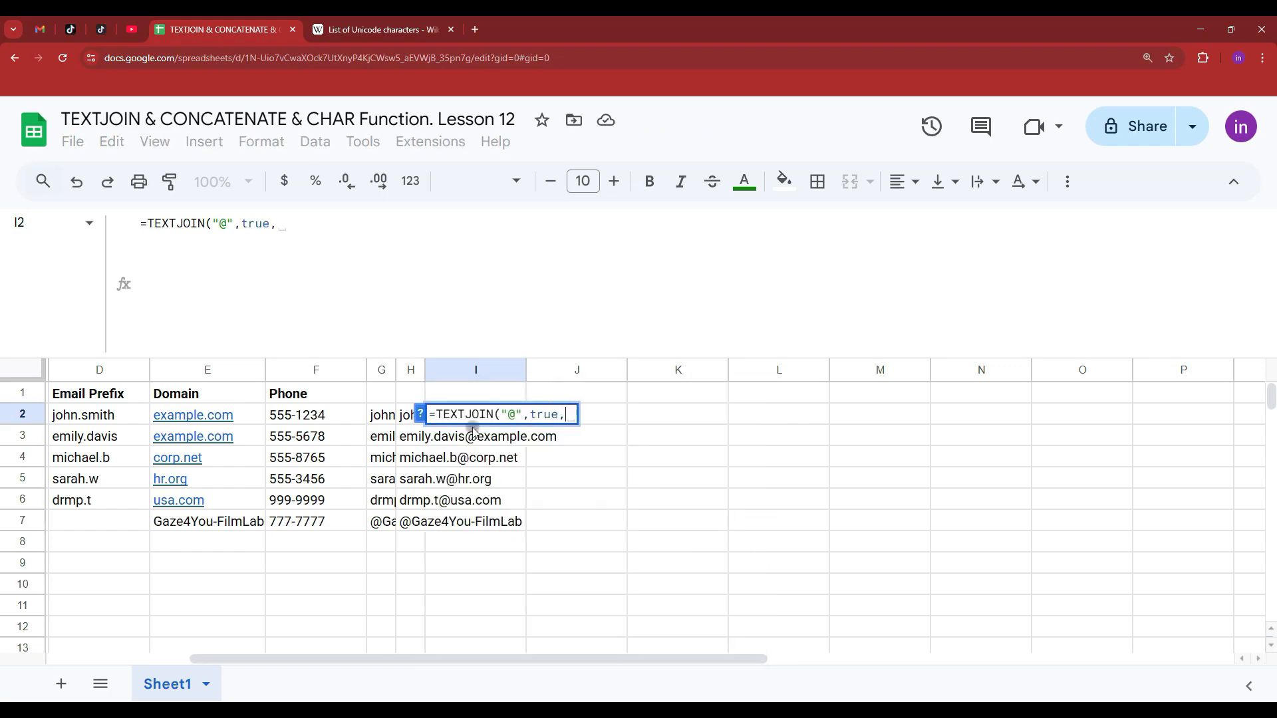
pyautogui.moveTo(124, 416); pyautogui.dragTo(185, 417)
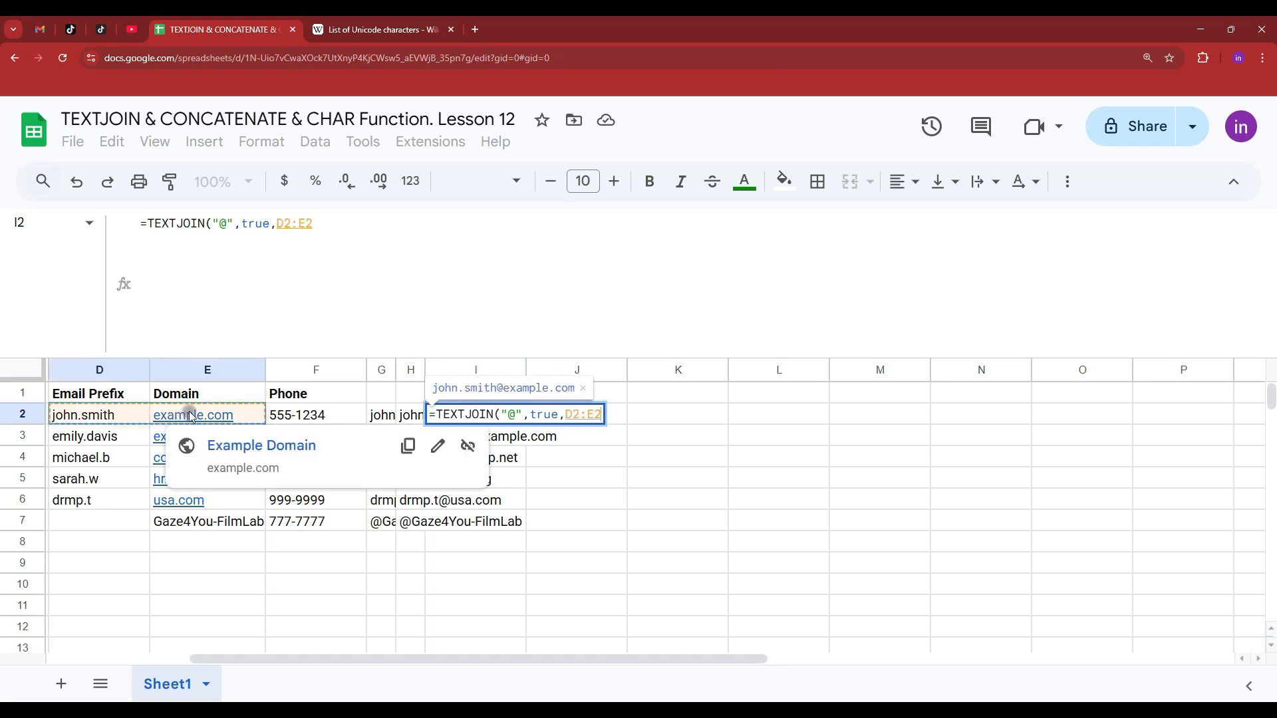
pyautogui.write(')')
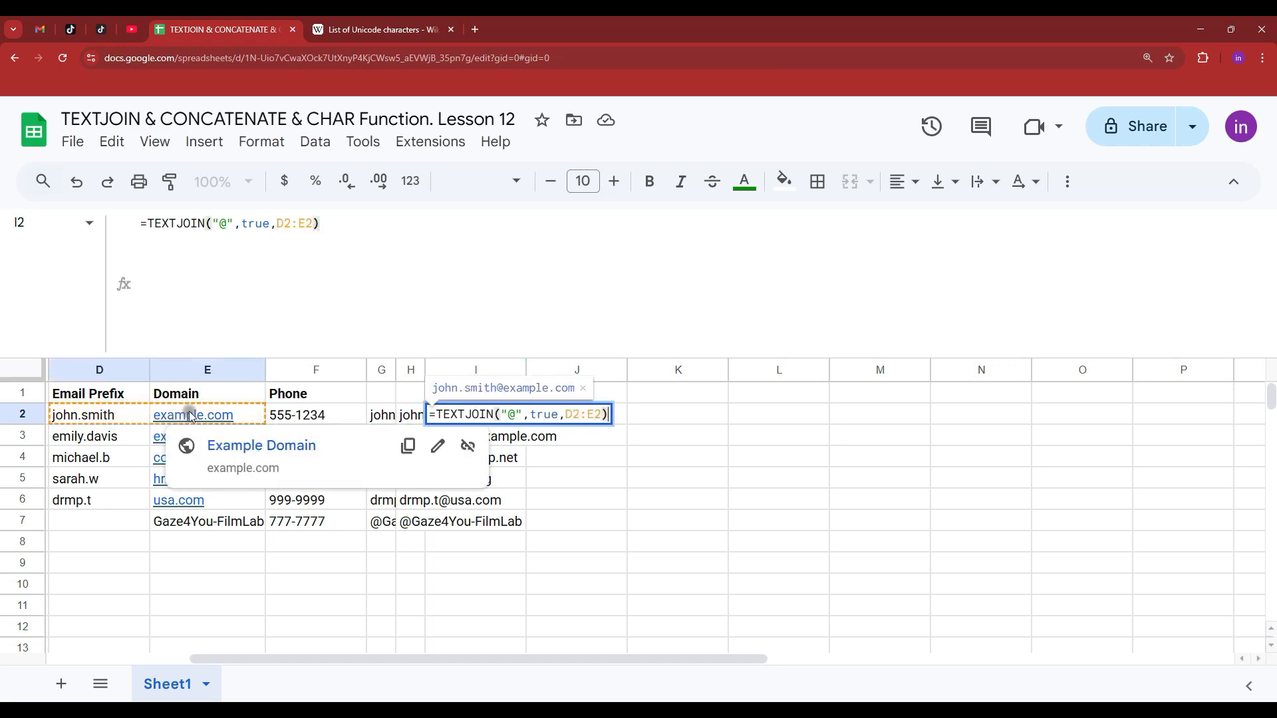
pyautogui.press('Return')
pyautogui.click(550, 564)
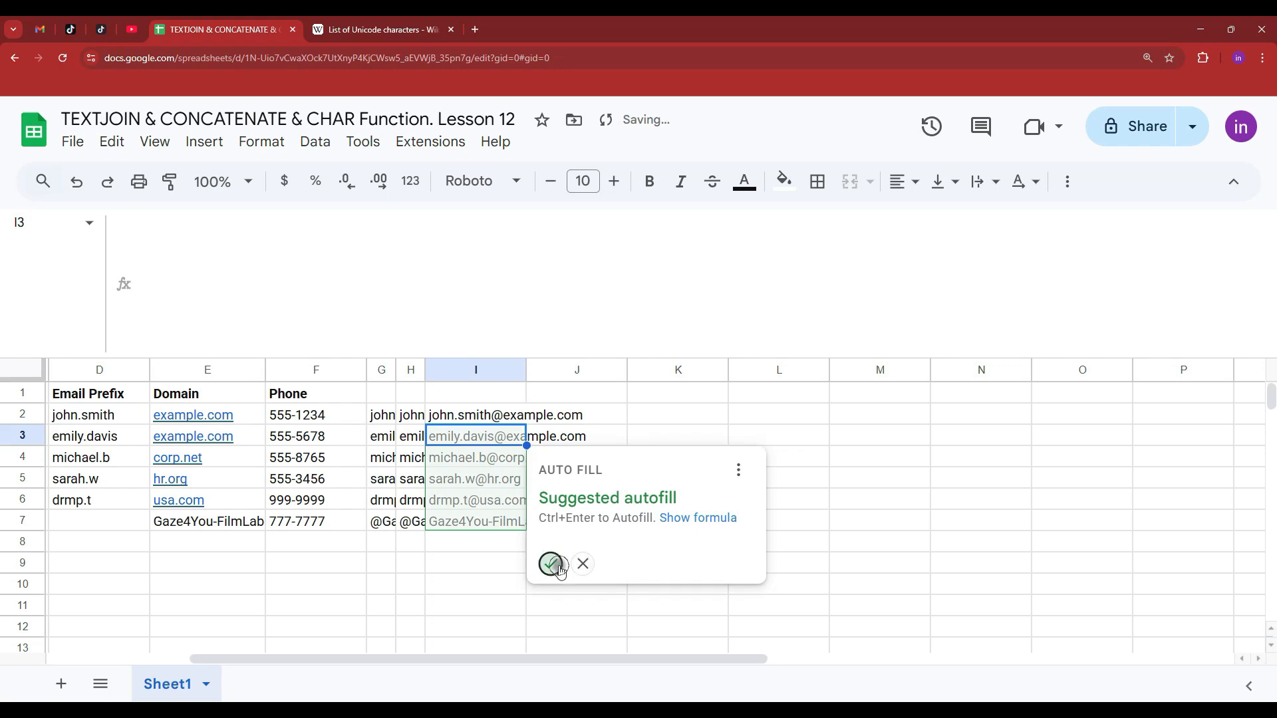
# - Widen columns G through I together to fit the full addresses and compare the formulas in I2, G2 and H2
pyautogui.moveTo(458, 370); pyautogui.dragTo(381, 369)
pyautogui.moveTo(525, 370); pyautogui.dragTo(577, 371)
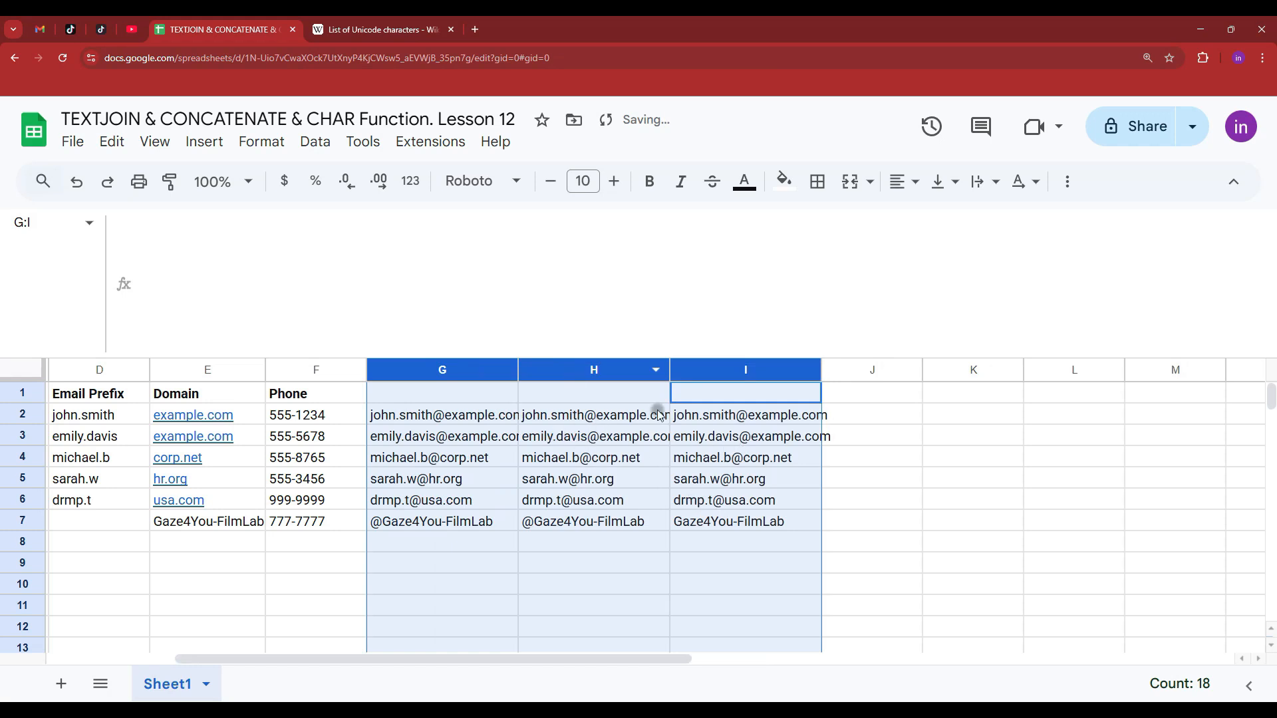
pyautogui.click(901, 181)
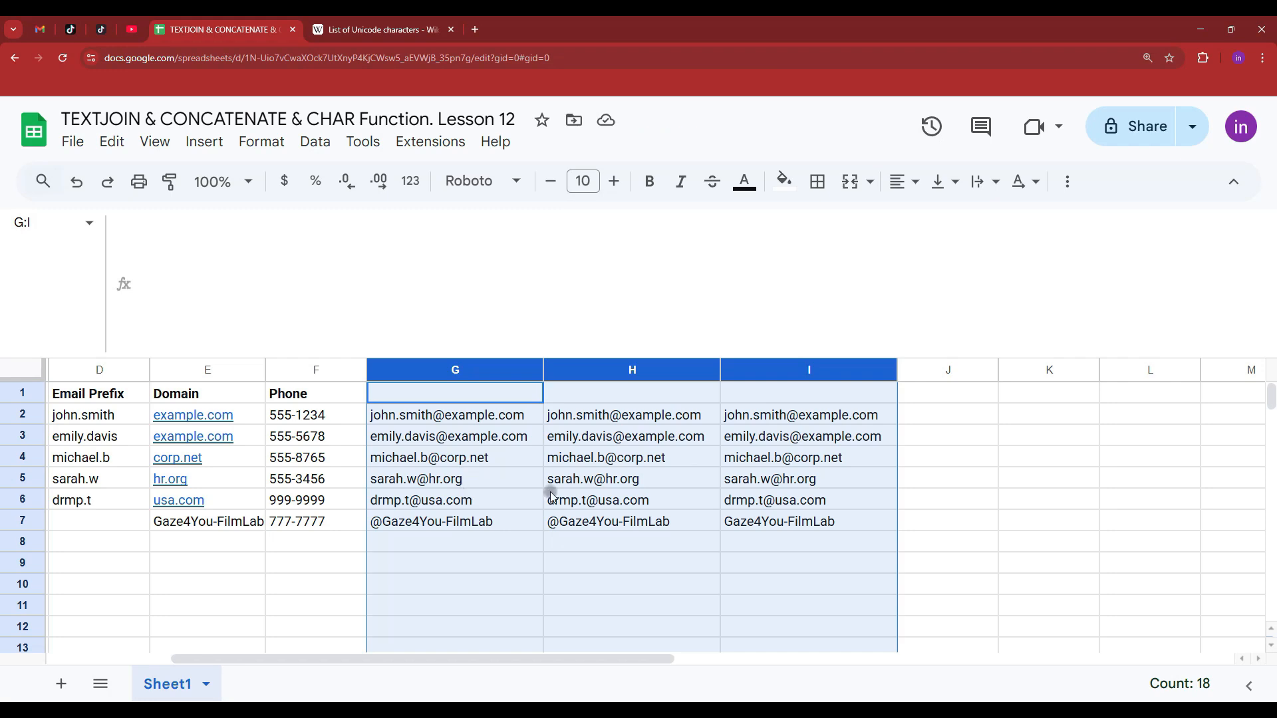
pyautogui.click(772, 419)
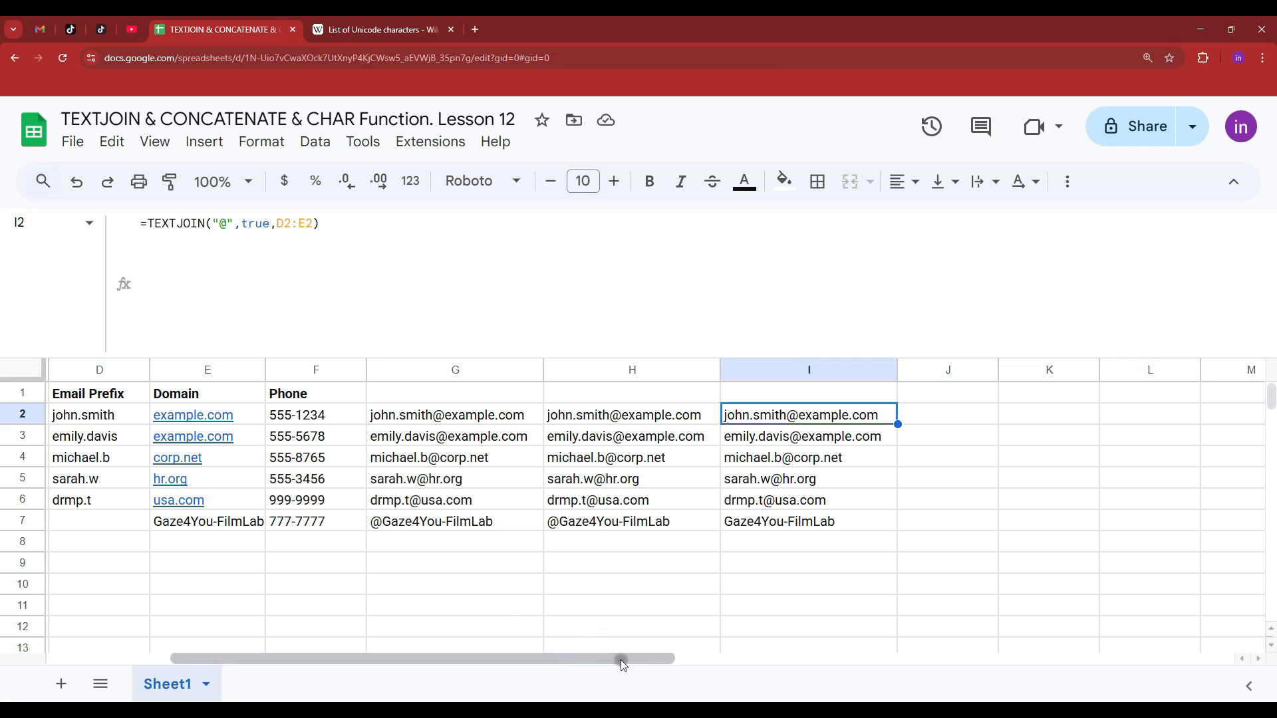
pyautogui.click(469, 420)
pyautogui.moveTo(610, 418); pyautogui.dragTo(610, 516)
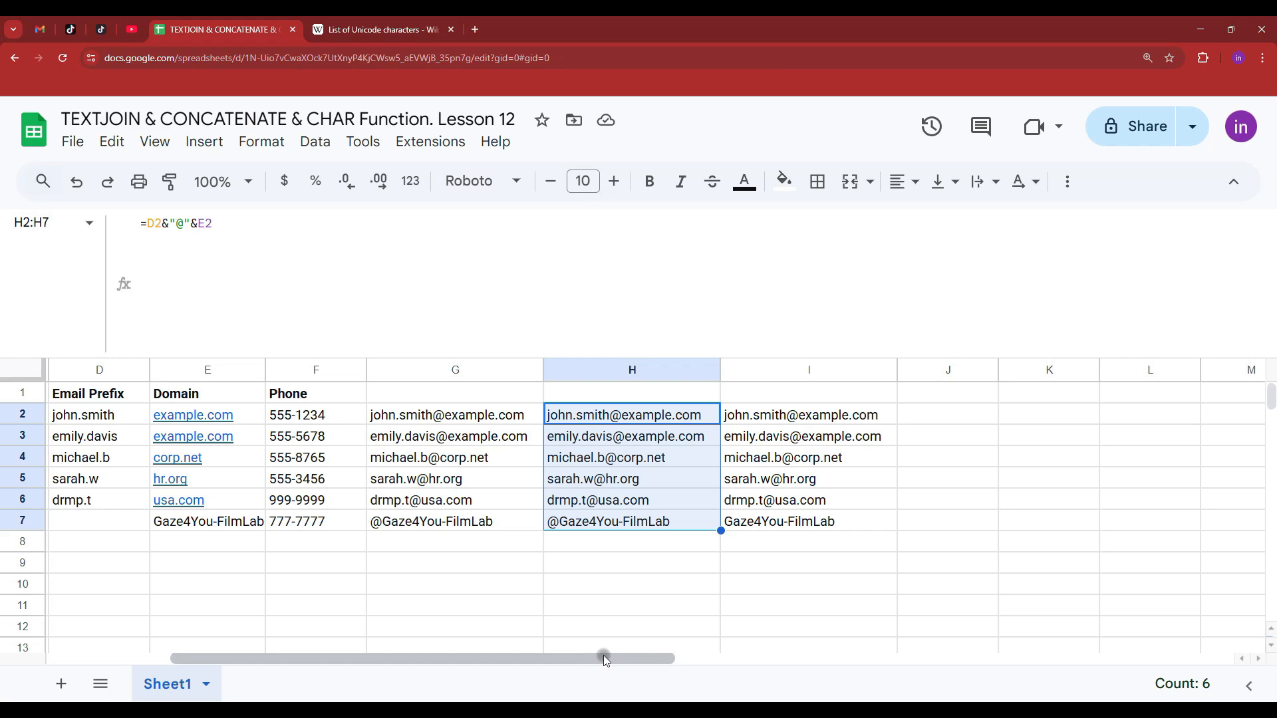
# - Clear the old formulas from cells A9:A10 and B9 below the table
pyautogui.moveTo(604, 655); pyautogui.dragTo(480, 656)
pyautogui.moveTo(114, 562); pyautogui.dragTo(118, 585)
pyautogui.press('Delete')
pyautogui.moveTo(158, 543); pyautogui.dragTo(159, 575)
pyautogui.press('Delete')
# - Enter a TEXTJOIN formula in cell A9 that joins all of column H with a space delimiter, ignoring empty cells
pyautogui.click(121, 564)
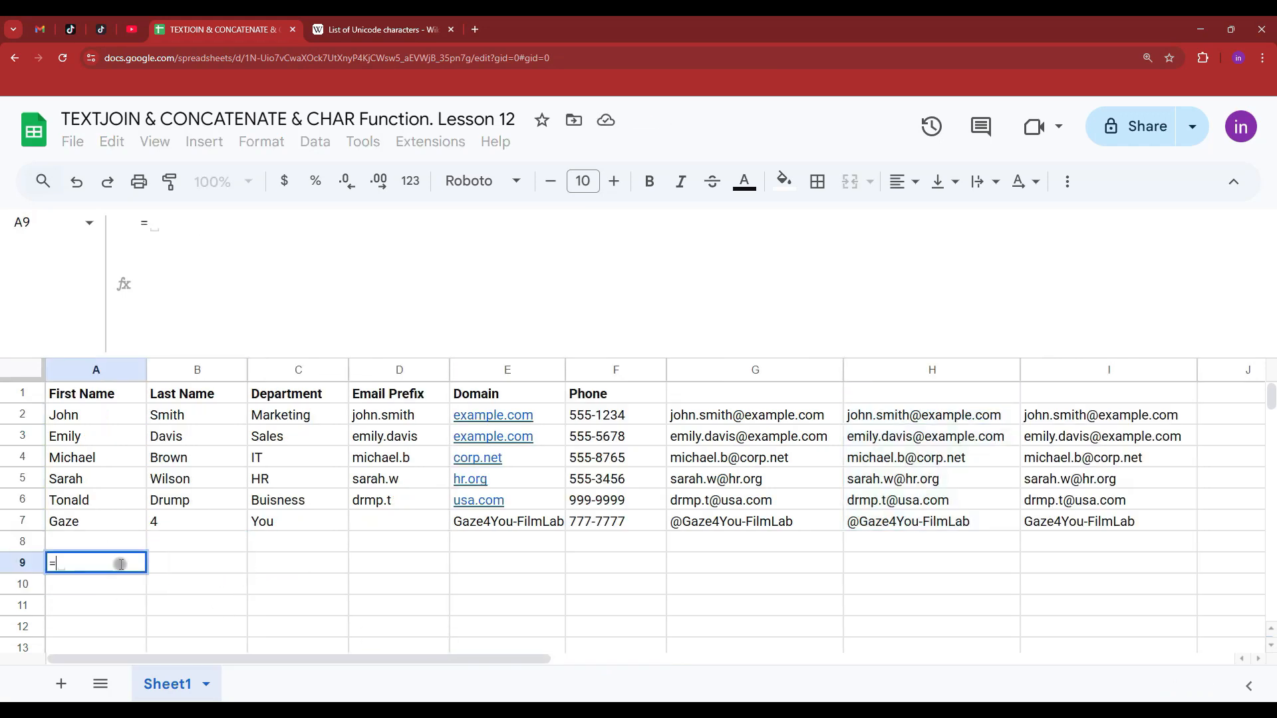
pyautogui.write('=tex')
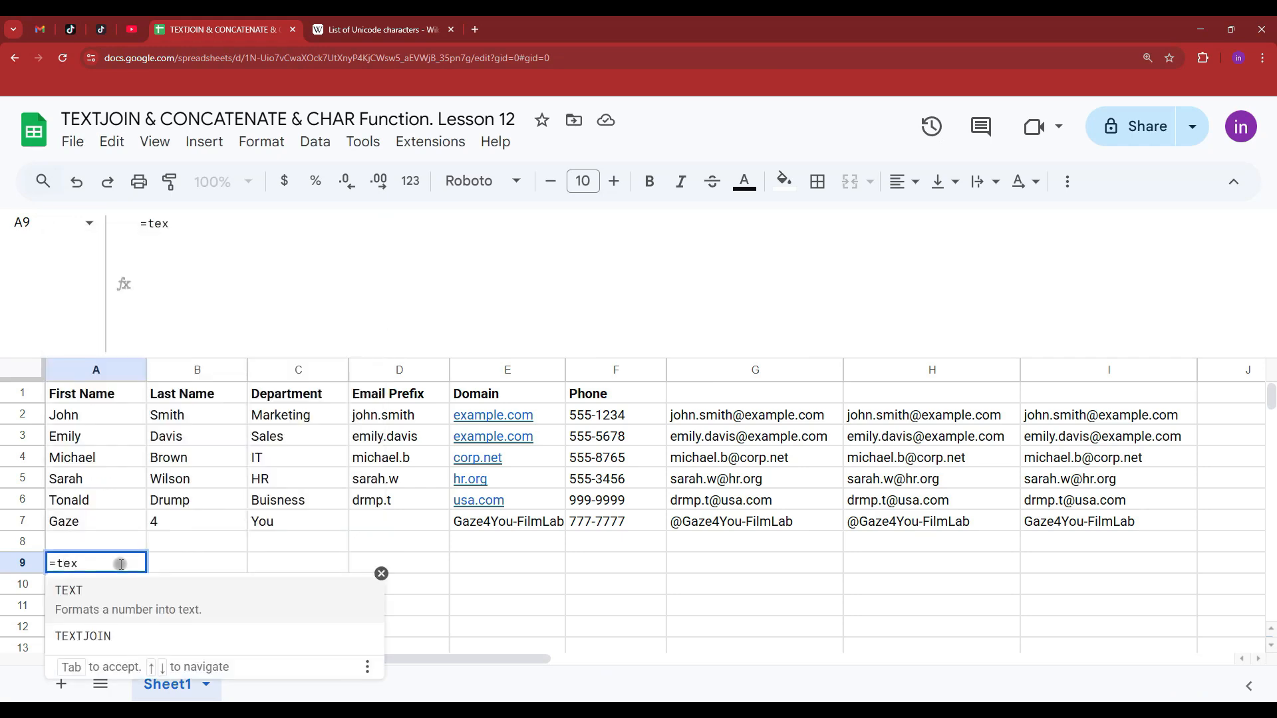
pyautogui.press('Down')
pyautogui.press('Tab')
pyautogui.write('" "')
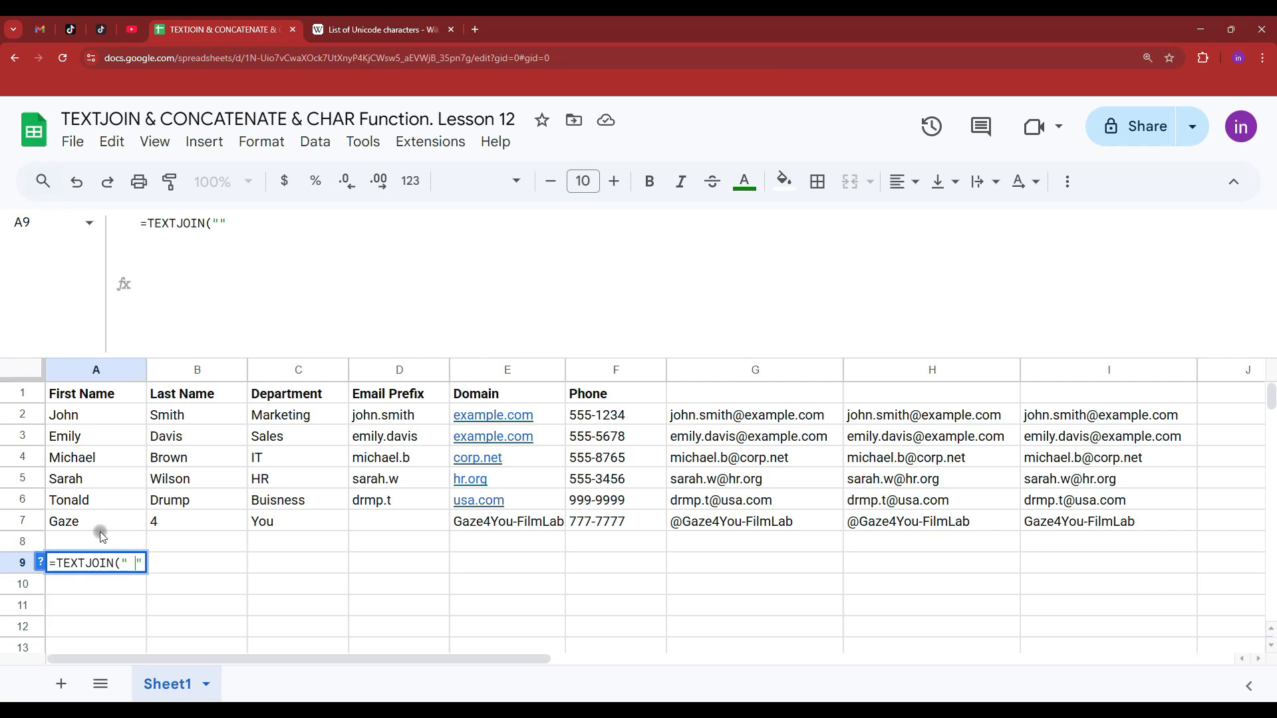
pyautogui.write(',tre')
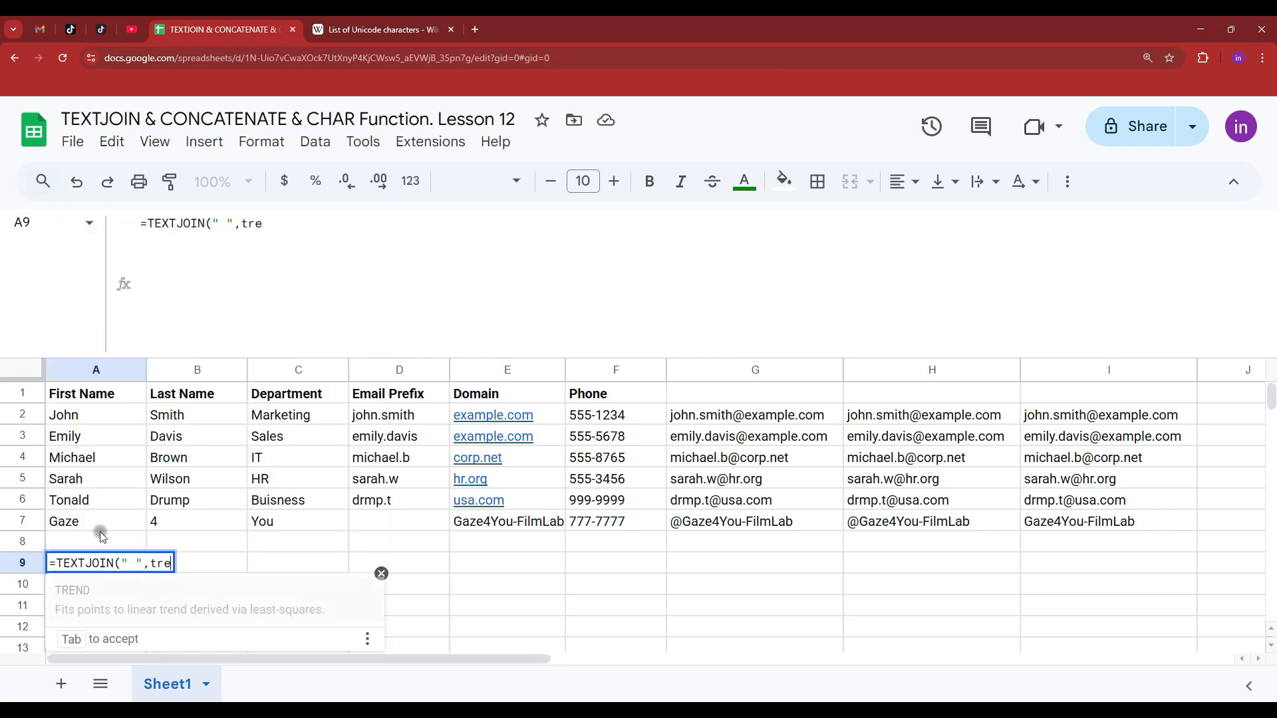
pyautogui.press('BackSpace')
pyautogui.write('ue,')
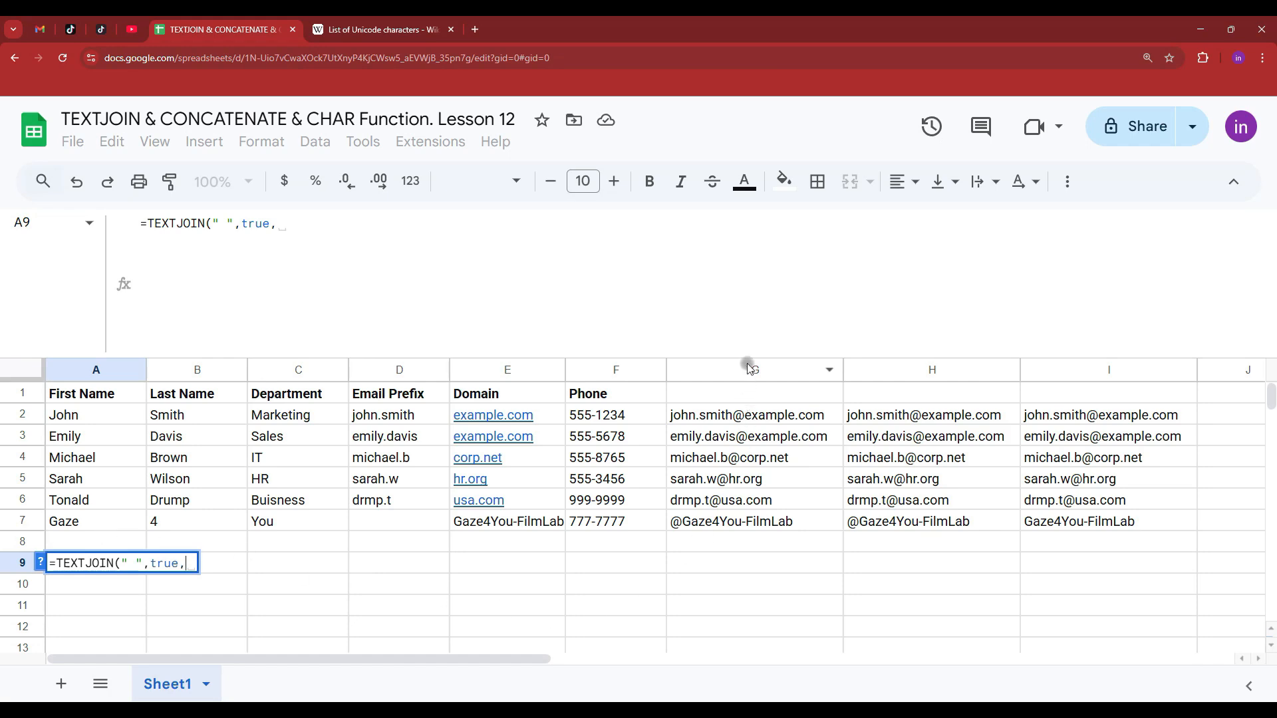
pyautogui.click(910, 376)
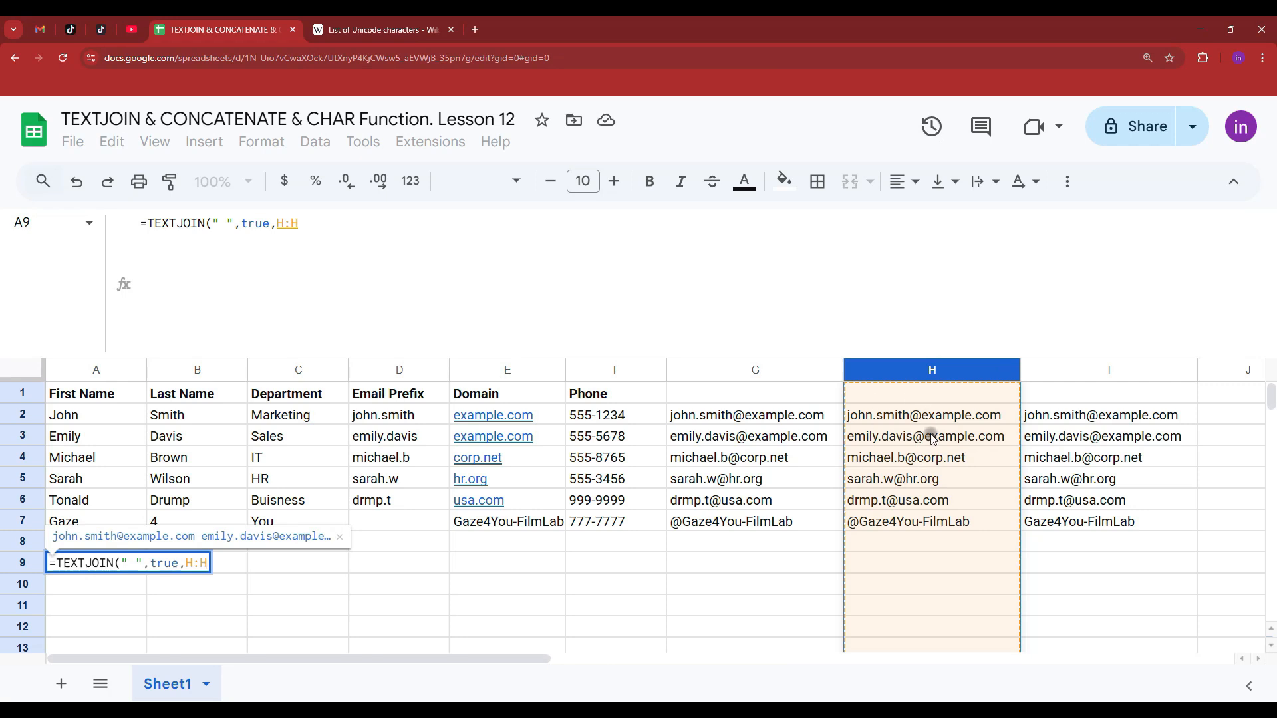
pyautogui.press('Return')
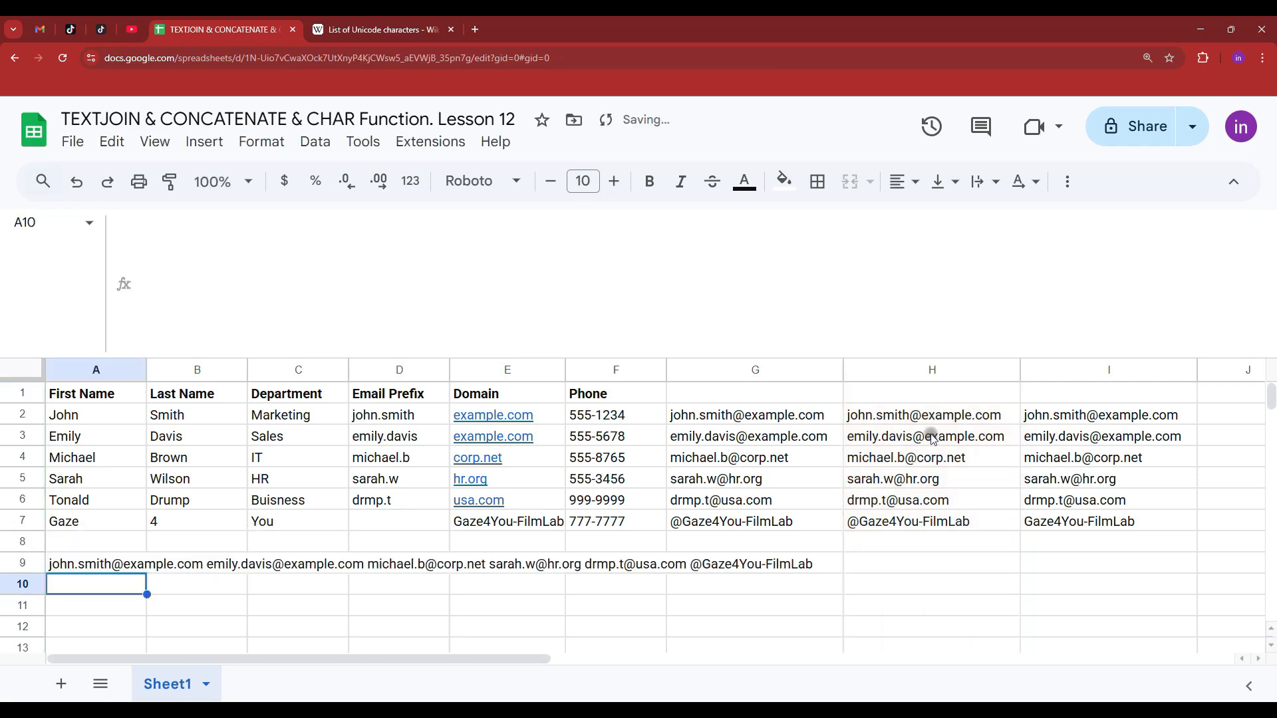
# - Check cells A9 to F9 to see which cell holds the joined text that runs across the row
pyautogui.click(98, 565)
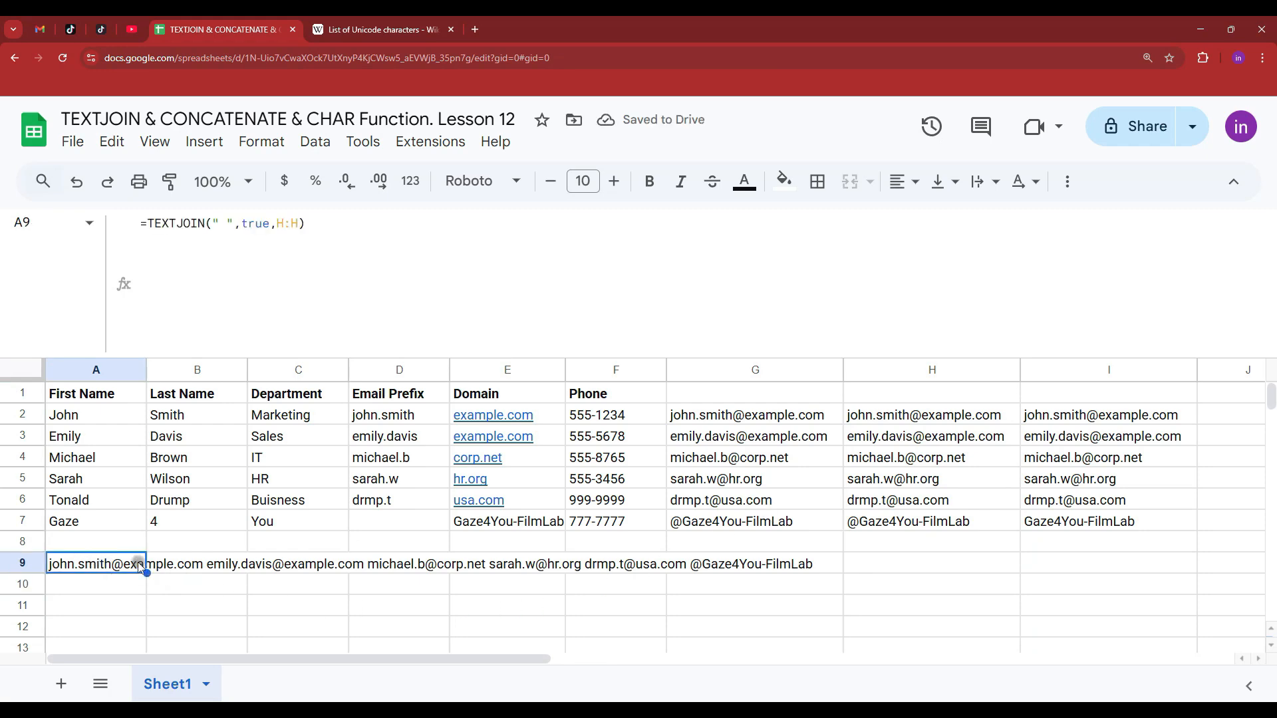
pyautogui.click(197, 568)
pyautogui.click(301, 566)
pyautogui.click(407, 570)
pyautogui.click(469, 569)
pyautogui.click(598, 569)
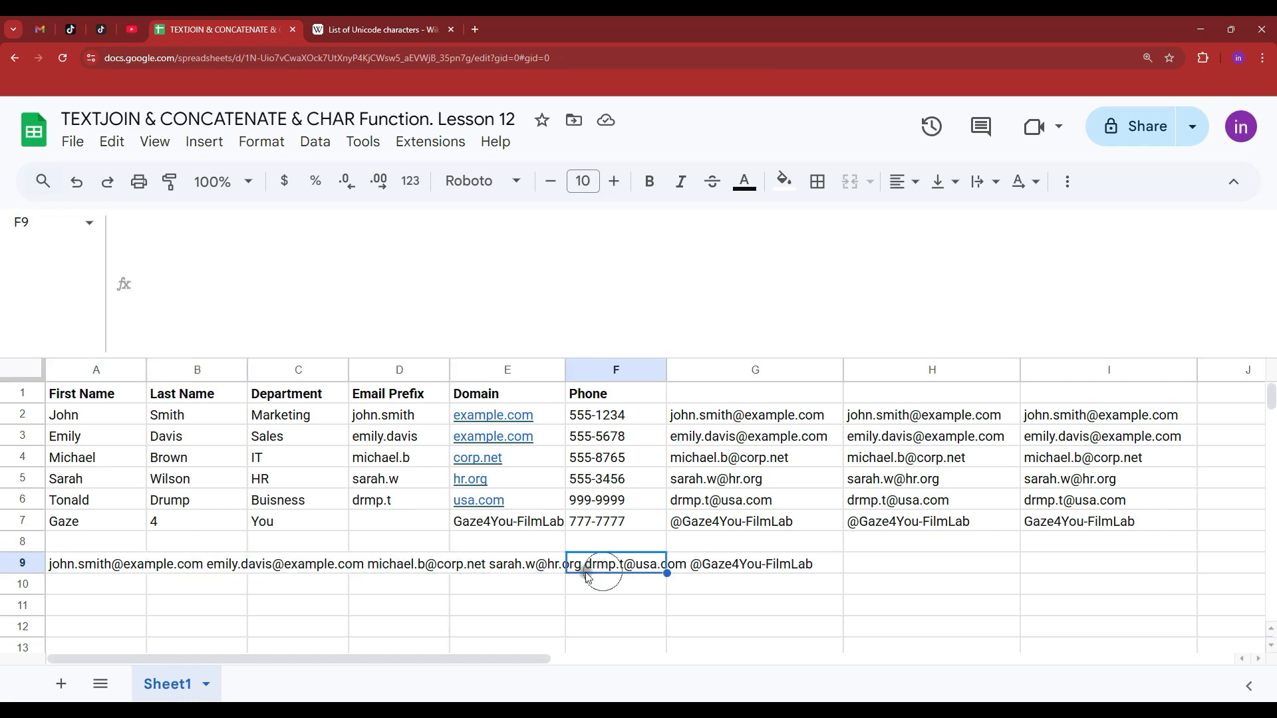
pyautogui.click(178, 583)
pyautogui.click(122, 576)
# - Replace the space delimiter in the A9 TEXTJOIN formula with a line break between the quotation marks
pyautogui.click(118, 565)
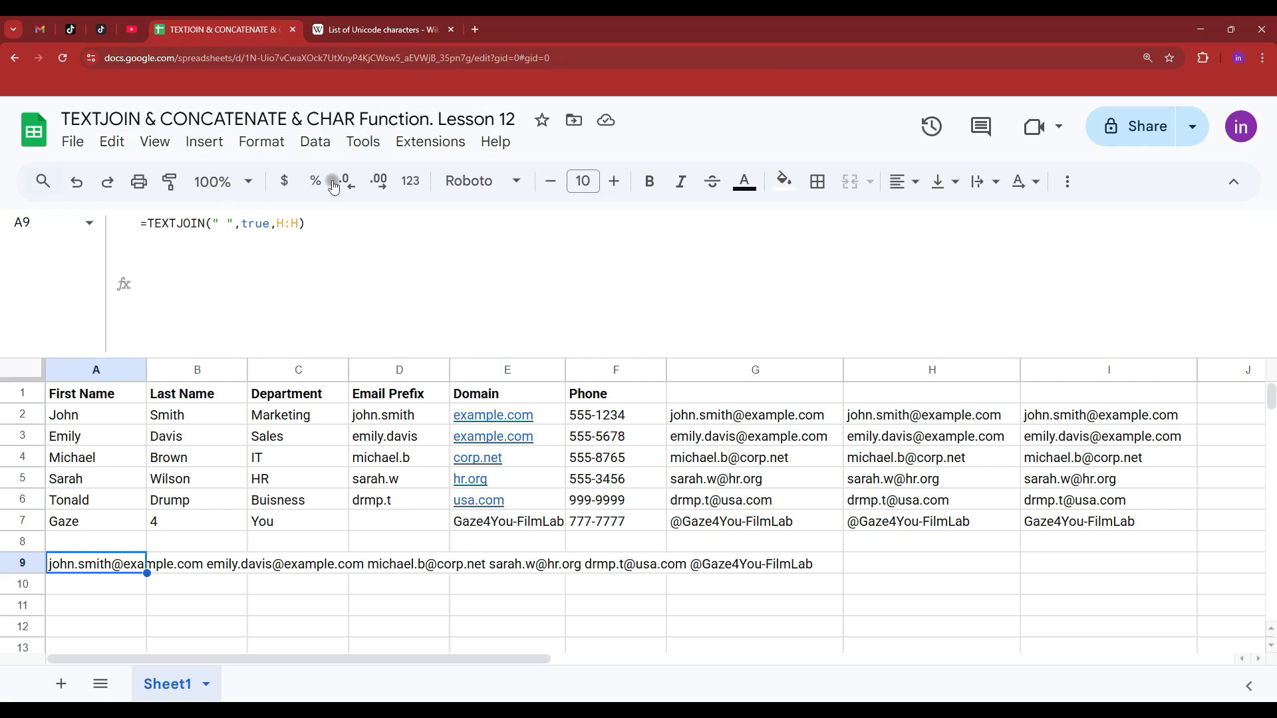
pyautogui.click(228, 221)
pyautogui.press('BackSpace')
pyautogui.hotkey('ctrl', 'Return')
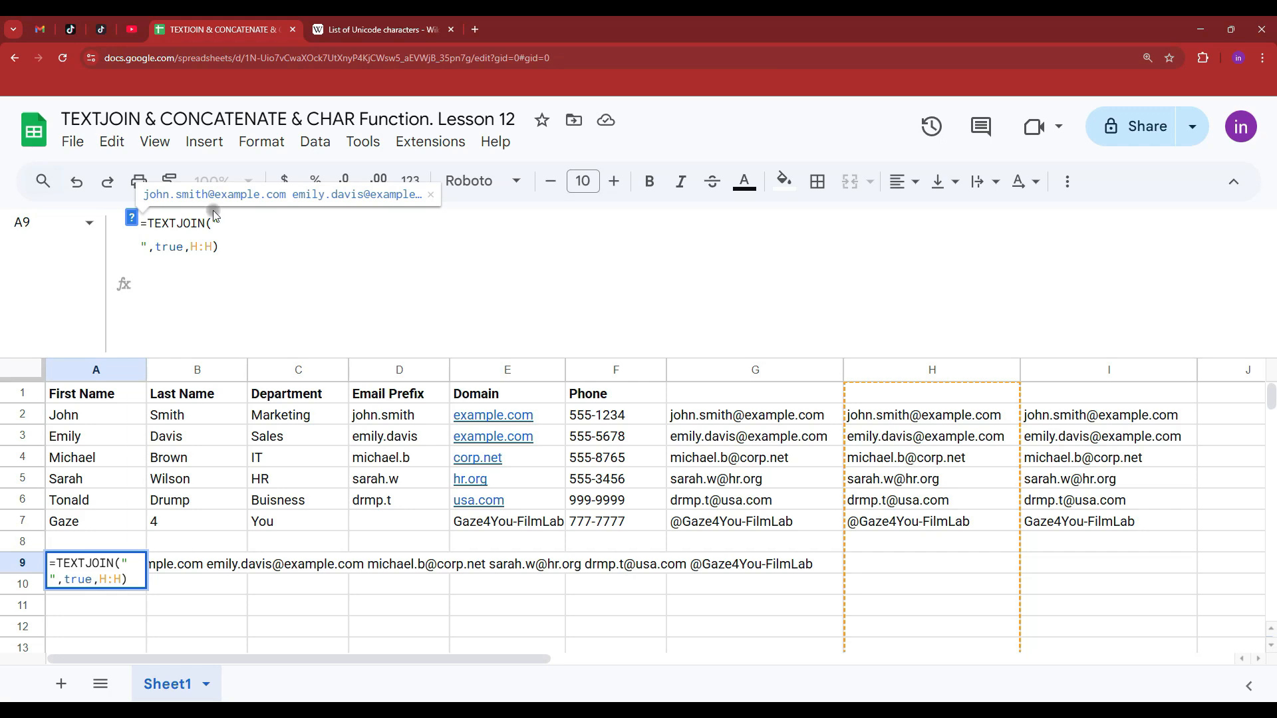
pyautogui.press('Return')
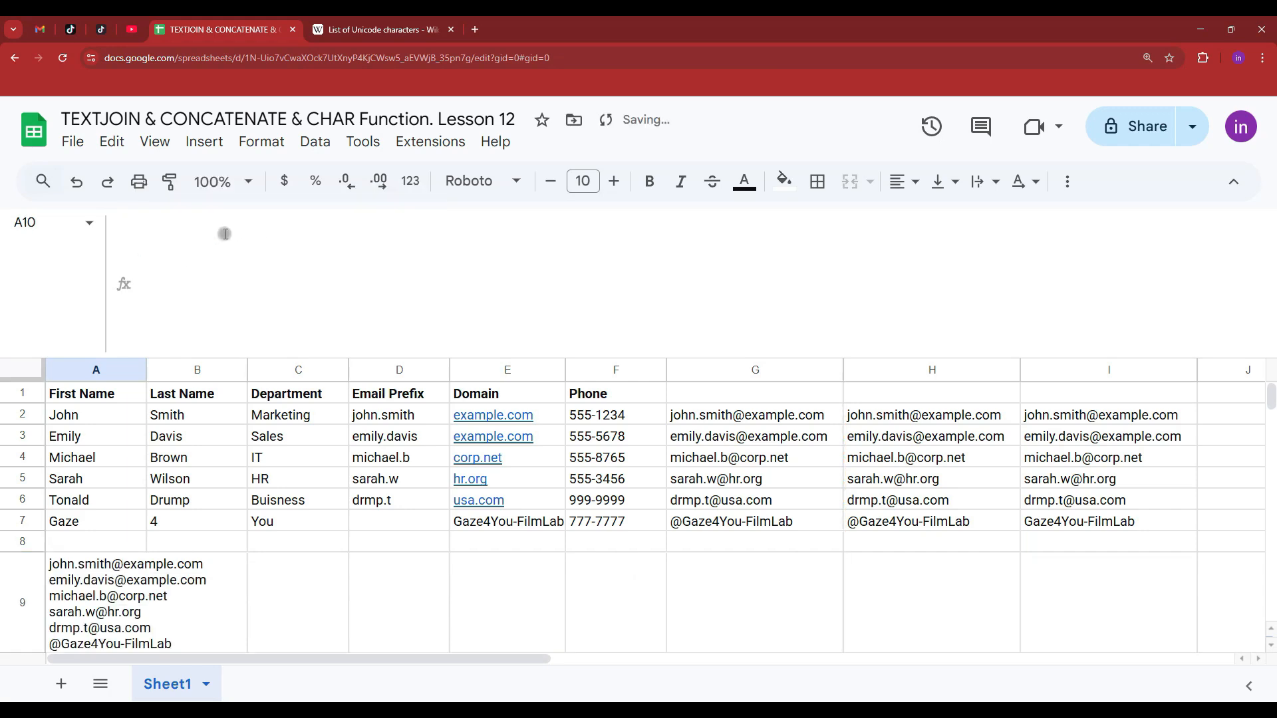
pyautogui.scroll(-4, 327, 519)
pyautogui.scroll(2, 248, 582)
# - Remove the line break from the A9 formula's delimiter, giving =TEXTJOIN("",true,H:H)
pyautogui.click(88, 454)
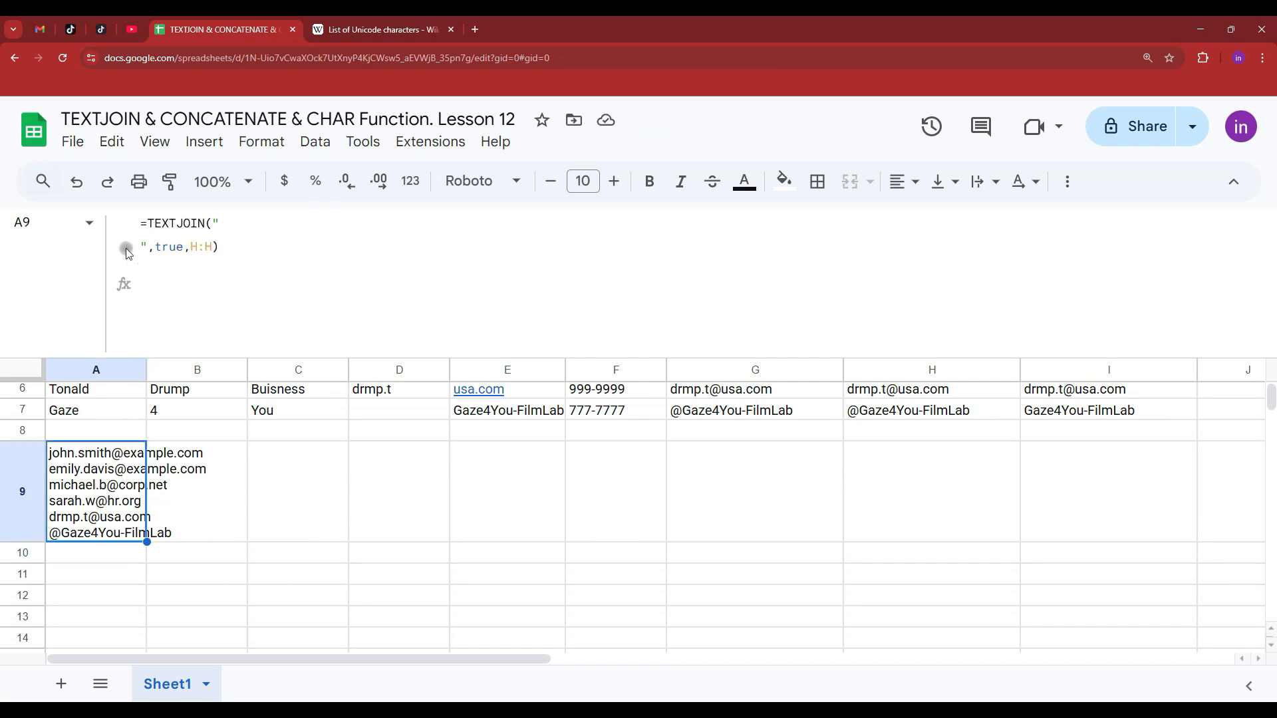
pyautogui.click(219, 226)
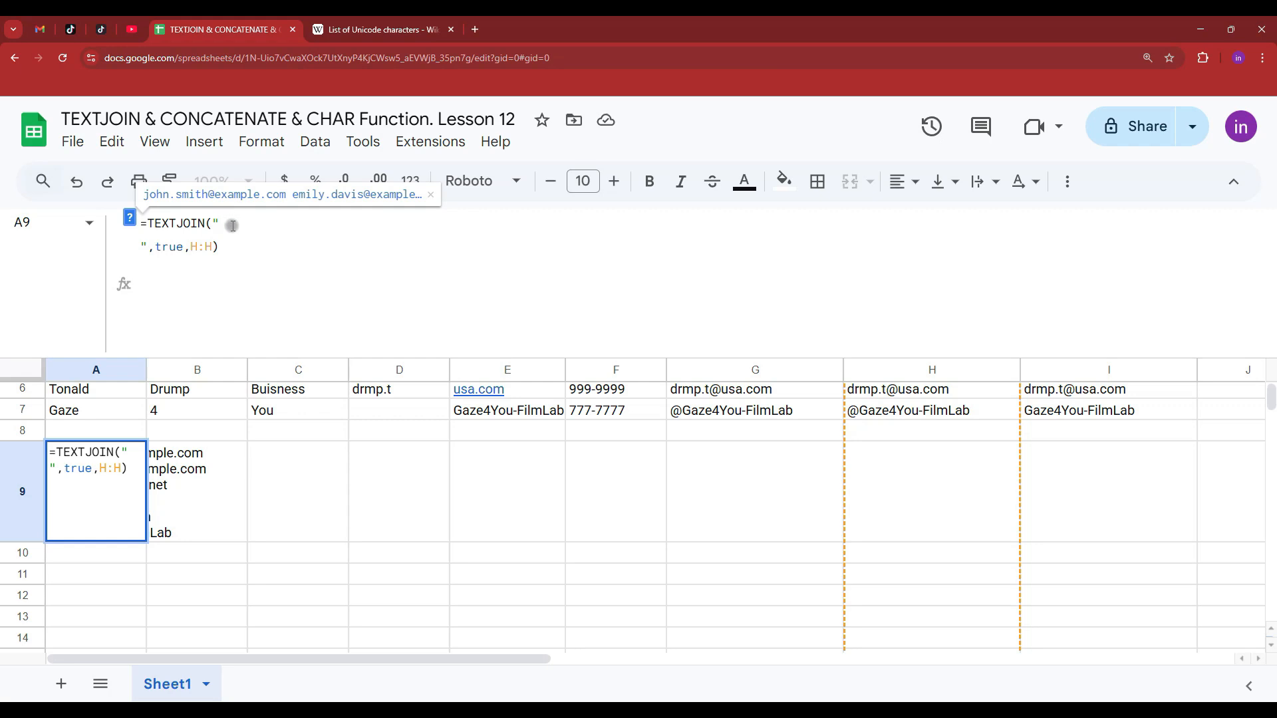
pyautogui.press('Delete')
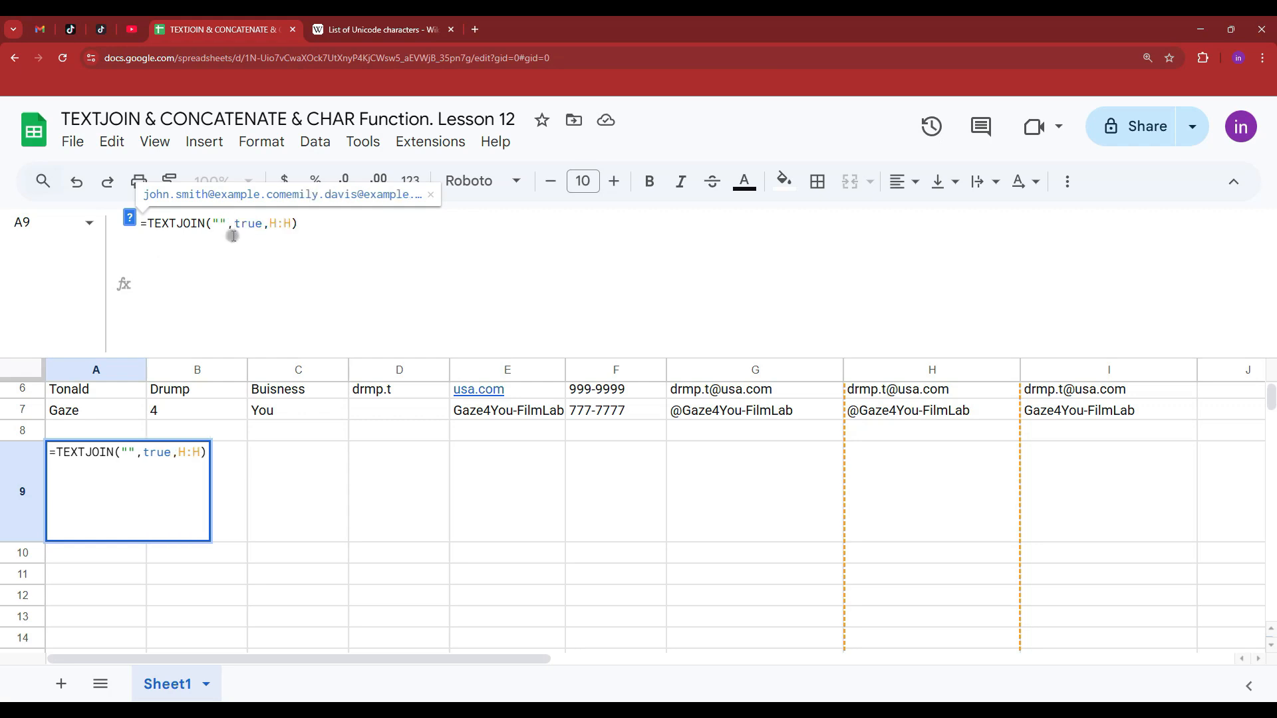
pyautogui.press('Return')
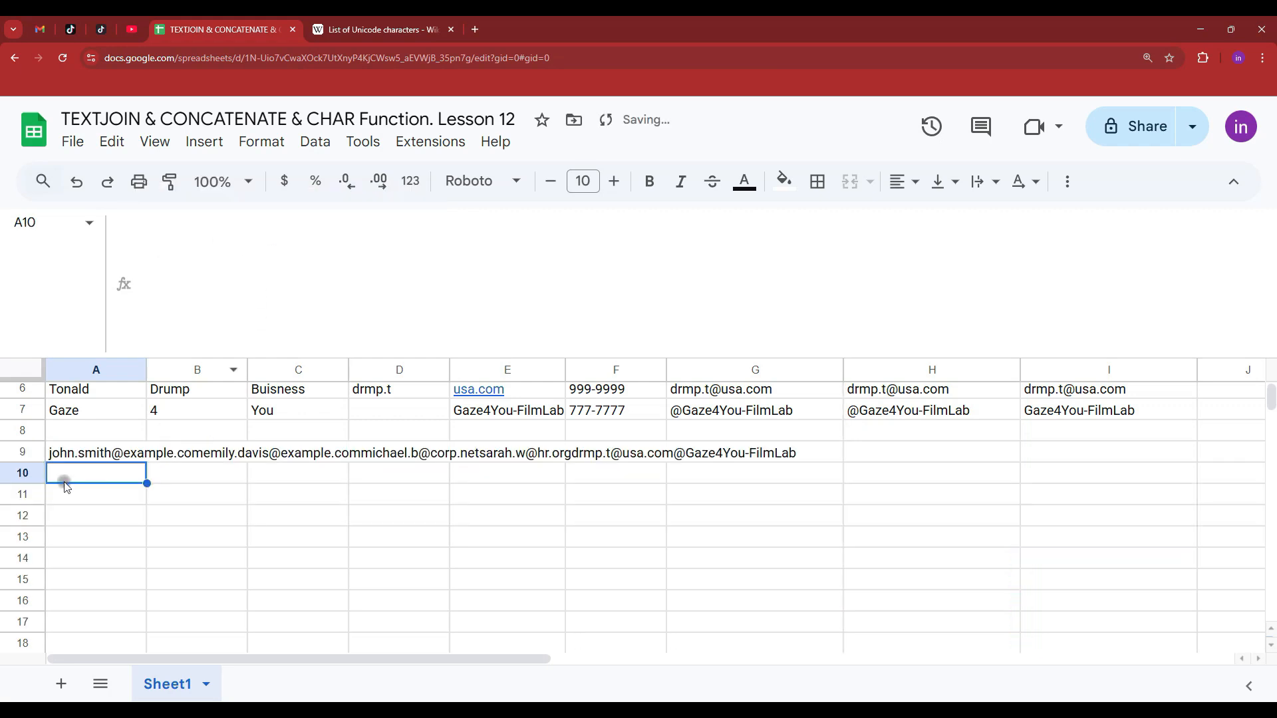
pyautogui.click(113, 456)
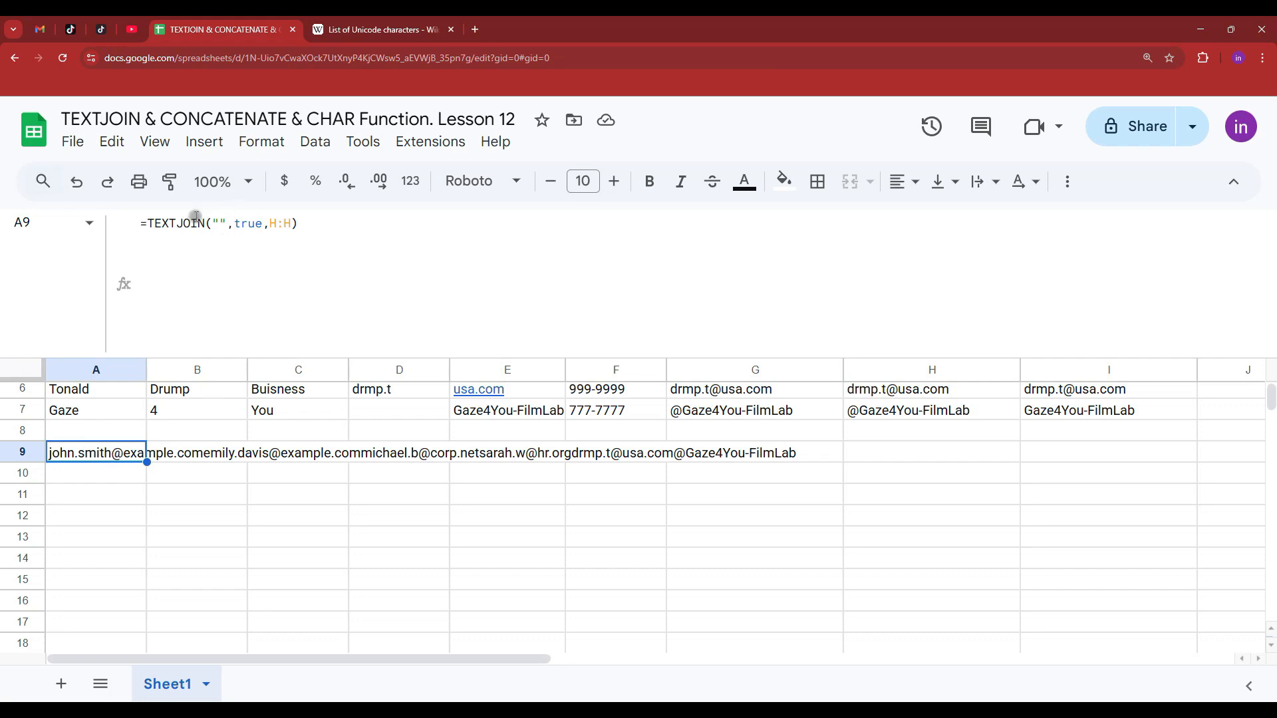
# - Enter =CHAR(10) in cell A11, consulting the control codes table in Wikipedia's list of Unicode characters for the character number
pyautogui.click(106, 495)
pyautogui.write('=char(')
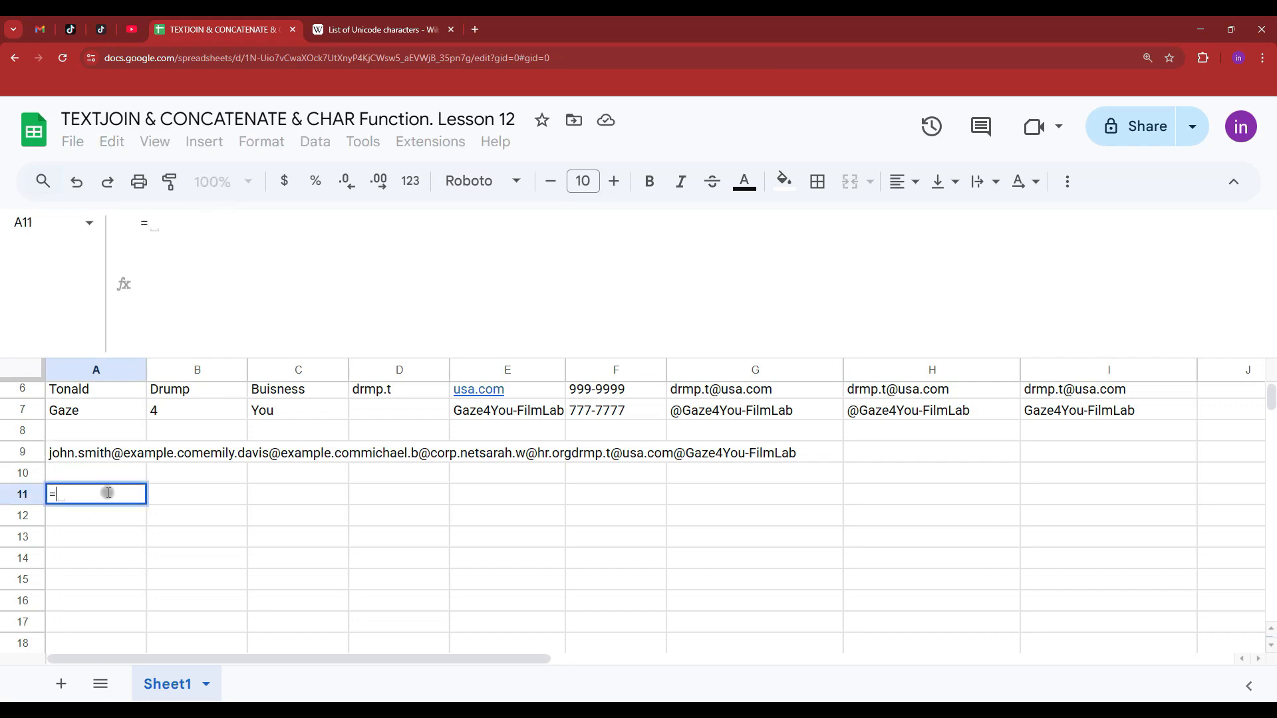
pyautogui.click(367, 542)
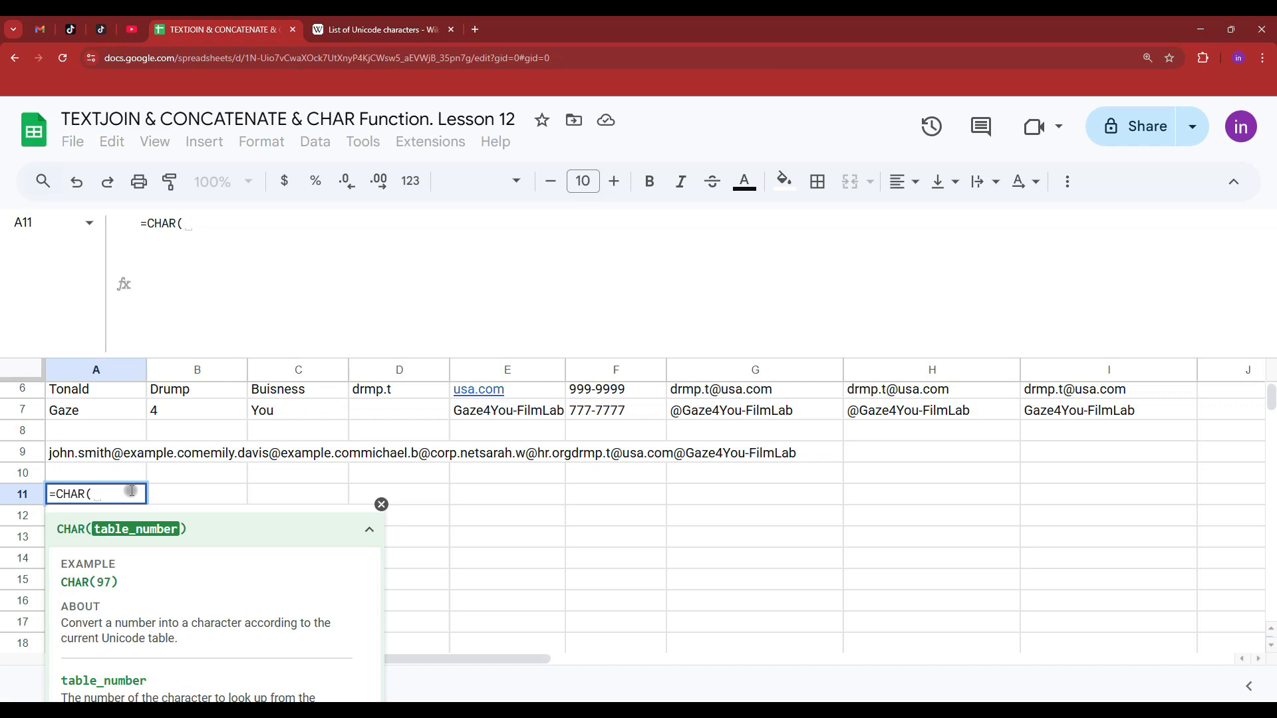
pyautogui.moveTo(102, 638); pyautogui.dragTo(183, 642)
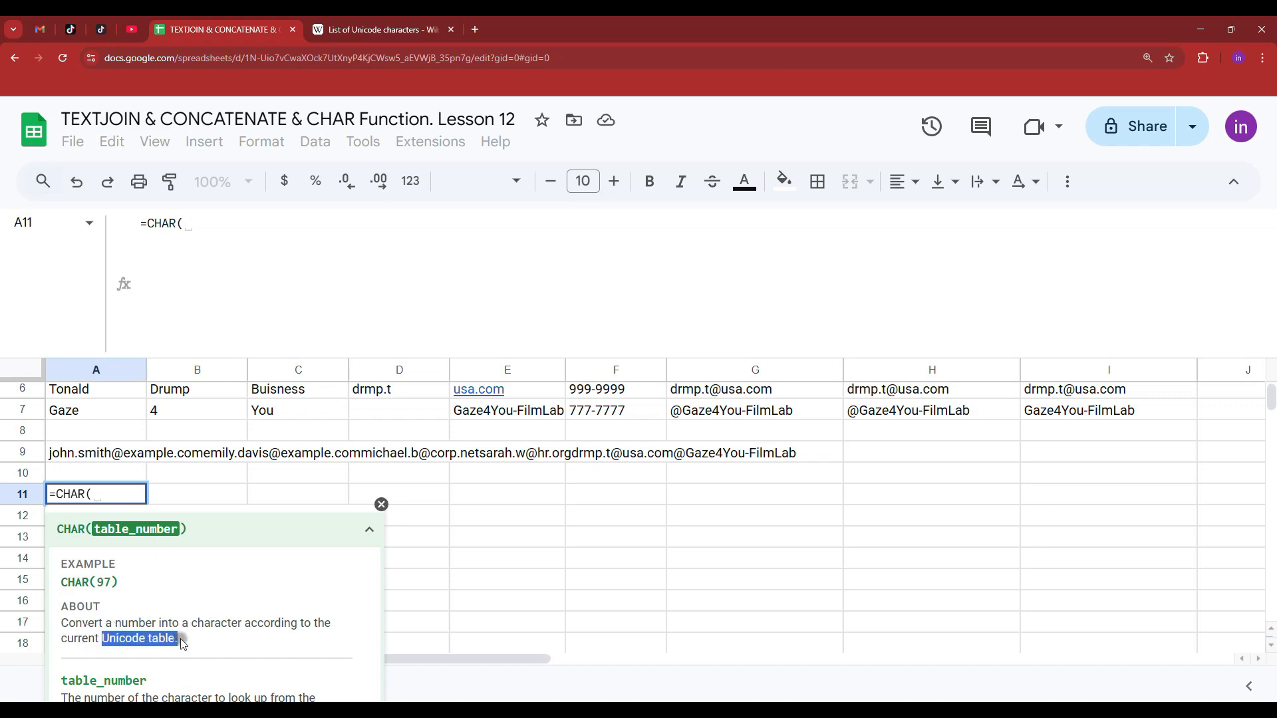
pyautogui.click(368, 28)
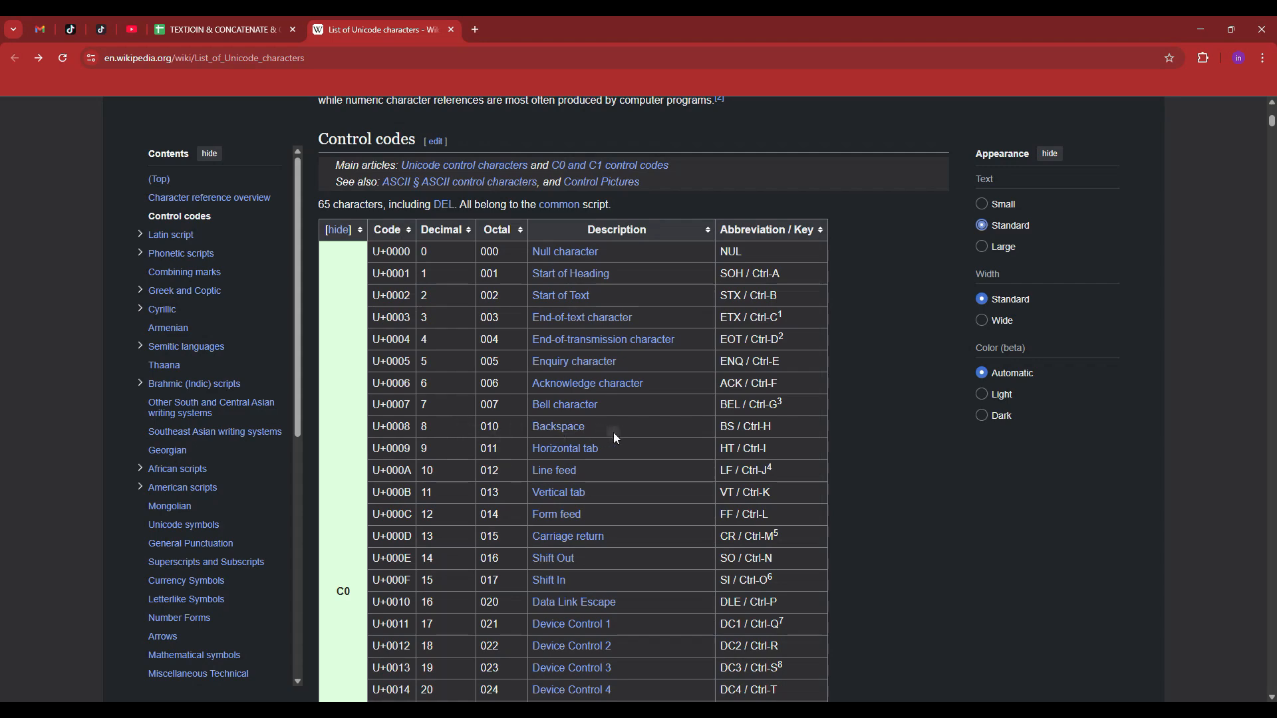
pyautogui.moveTo(511, 430); pyautogui.dragTo(486, 427)
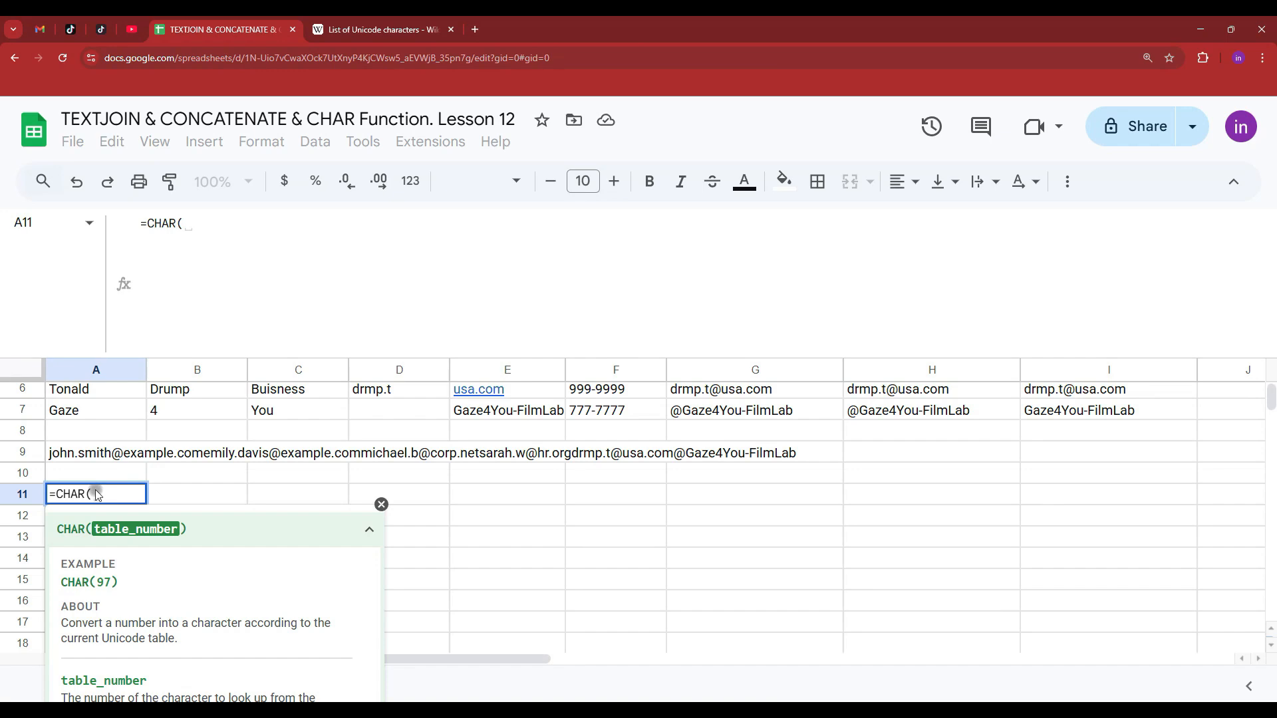
pyautogui.write('10)')
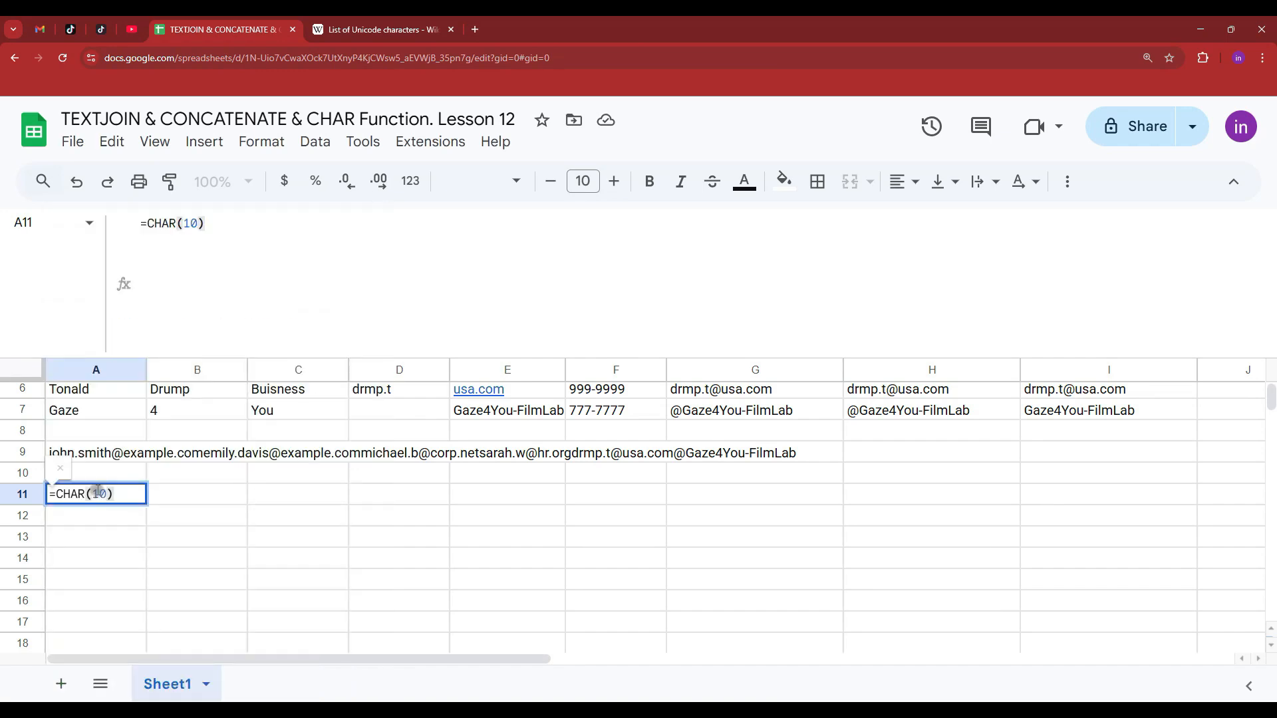
pyautogui.press('Return')
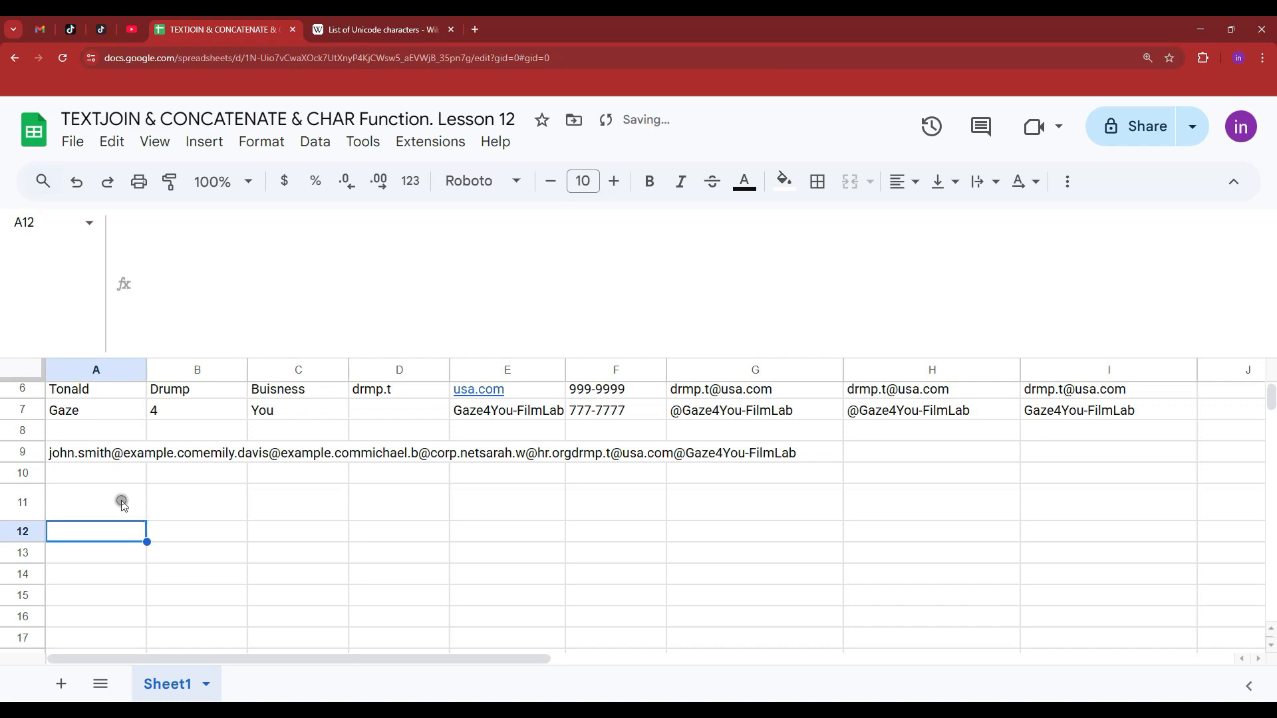
# - Copy CHAR(10) from the A11 formula and use it as the delimiter in A9, giving =TEXTJOIN(CHAR(10),true,H:H)
pyautogui.click(118, 499)
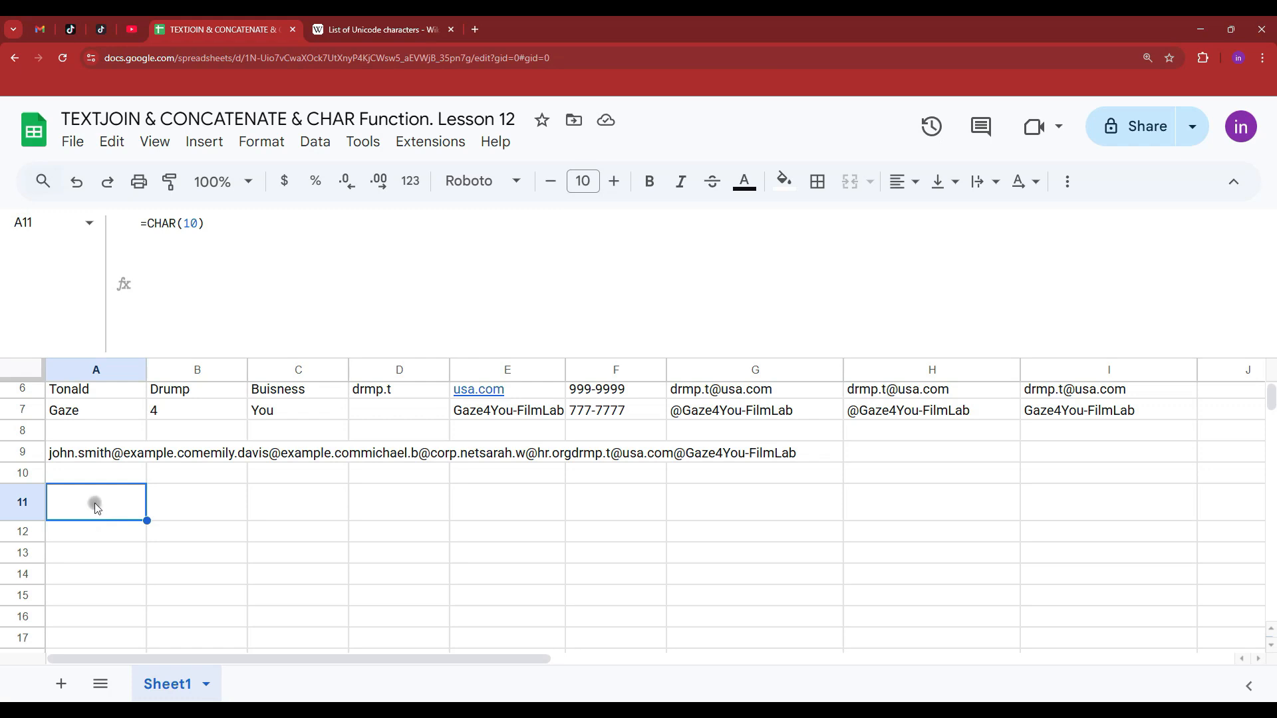
pyautogui.moveTo(205, 223); pyautogui.dragTo(147, 223)
pyautogui.hotkey('ctrl', 'c')
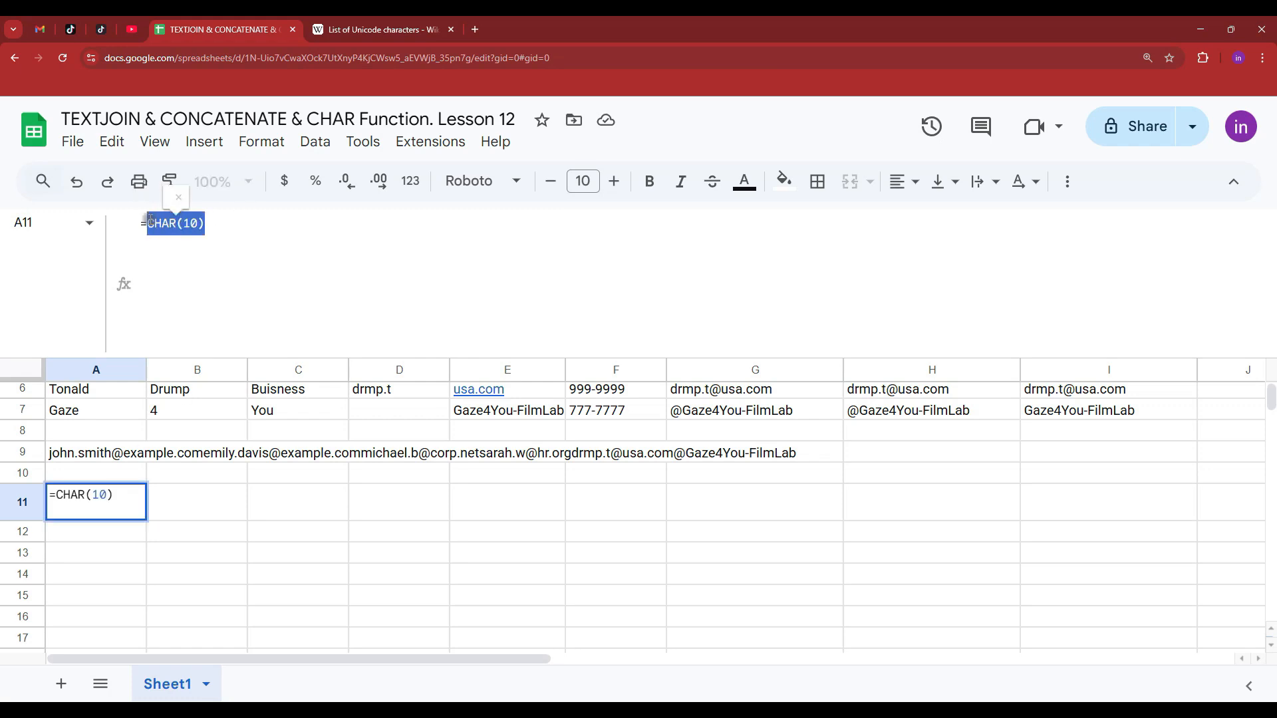
pyautogui.press('Escape')
pyautogui.click(109, 457)
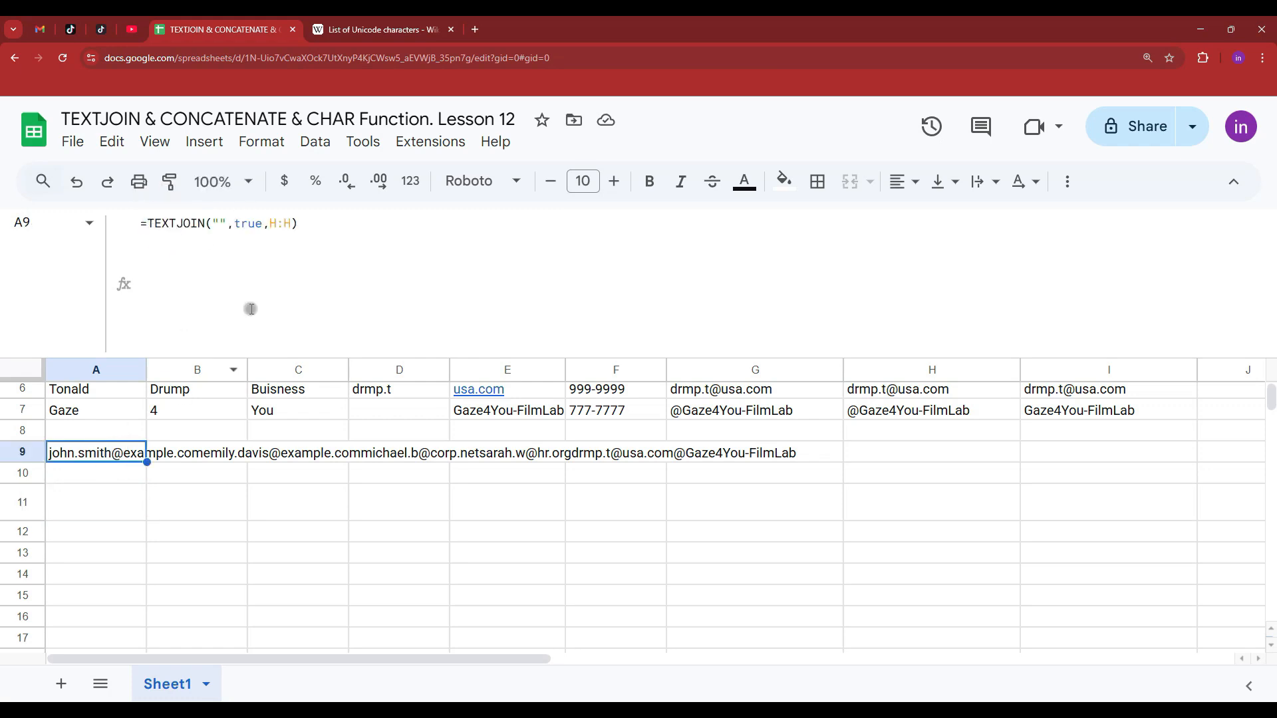
pyautogui.click(224, 228)
pyautogui.moveTo(225, 221); pyautogui.dragTo(215, 222)
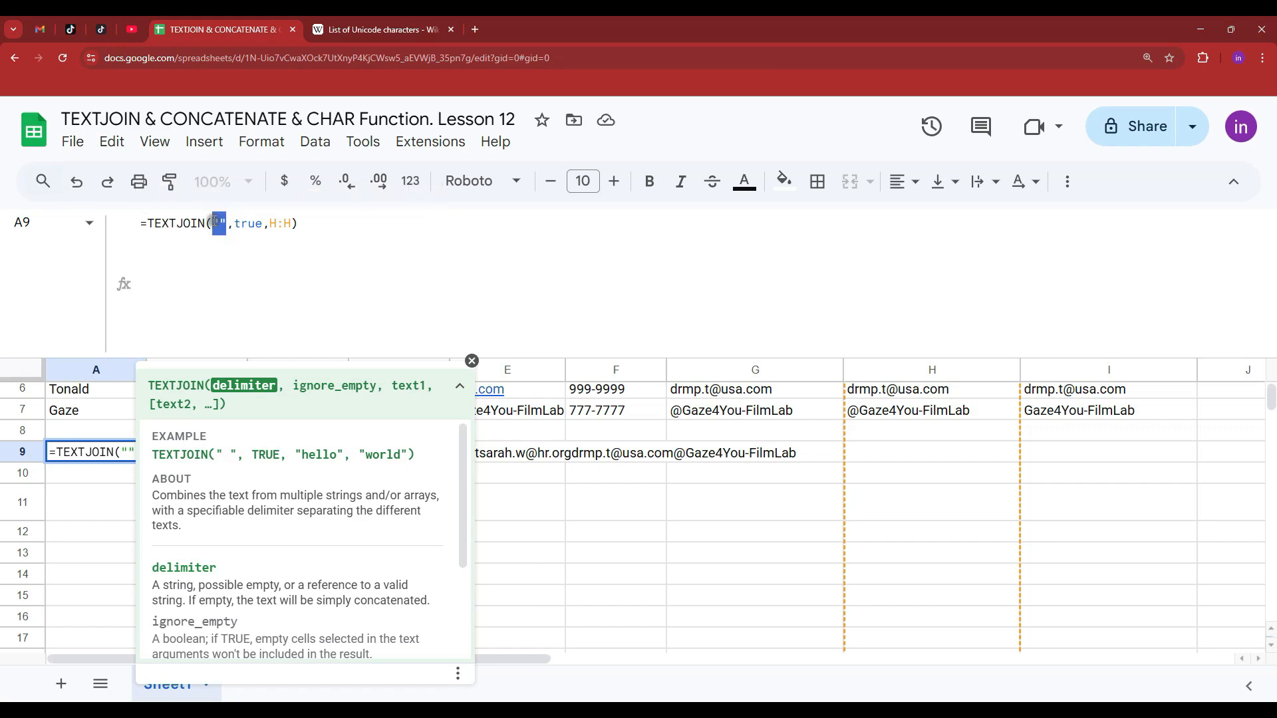
pyautogui.hotkey('ctrl', 'v')
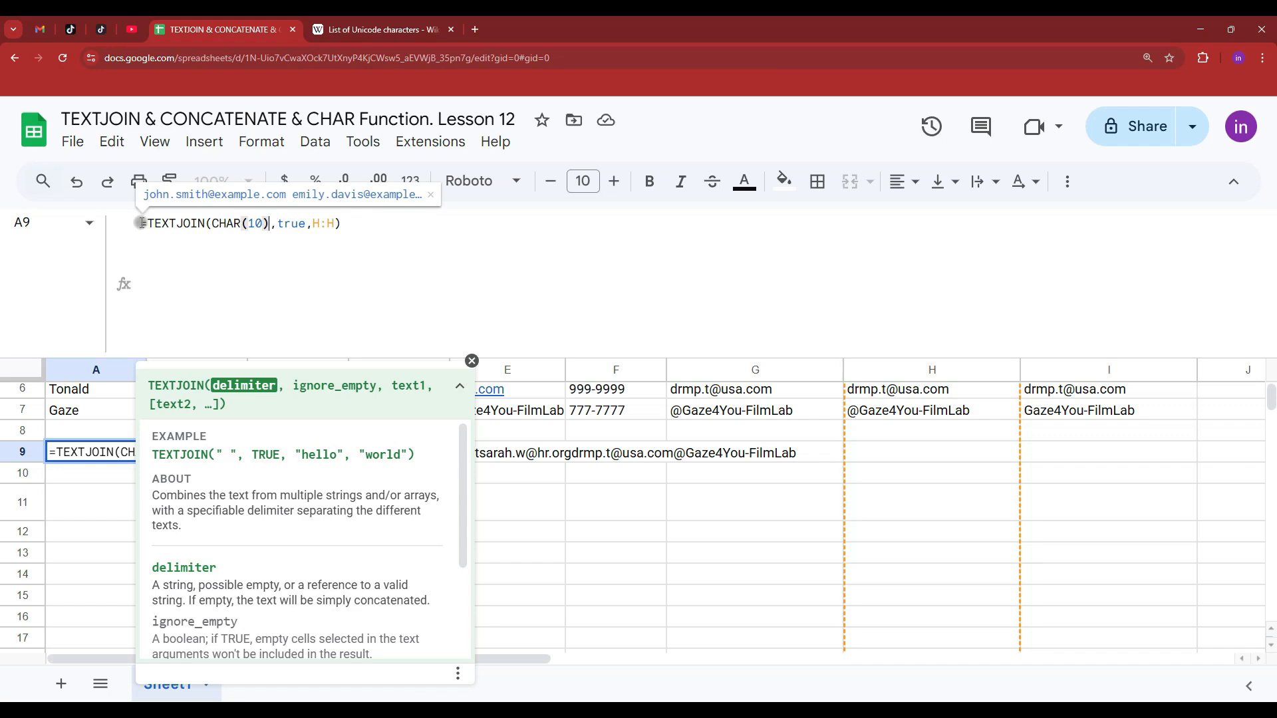
pyautogui.press('Return')
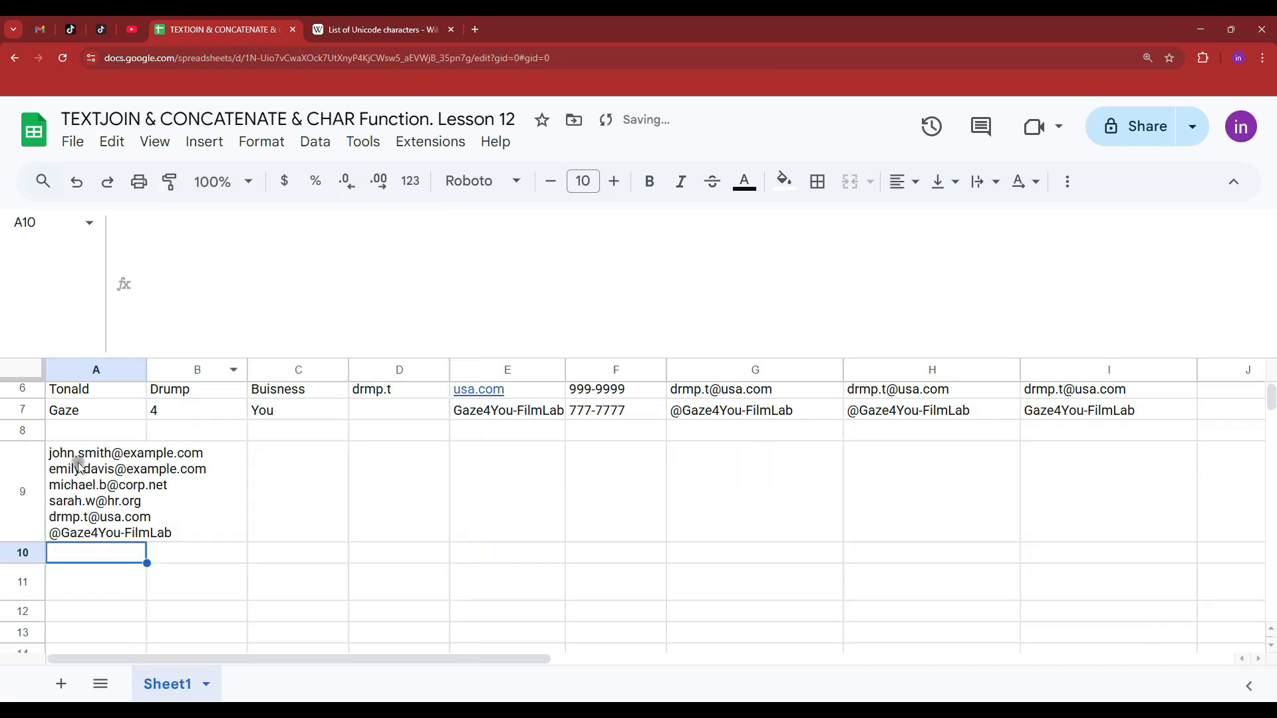
pyautogui.click(113, 470)
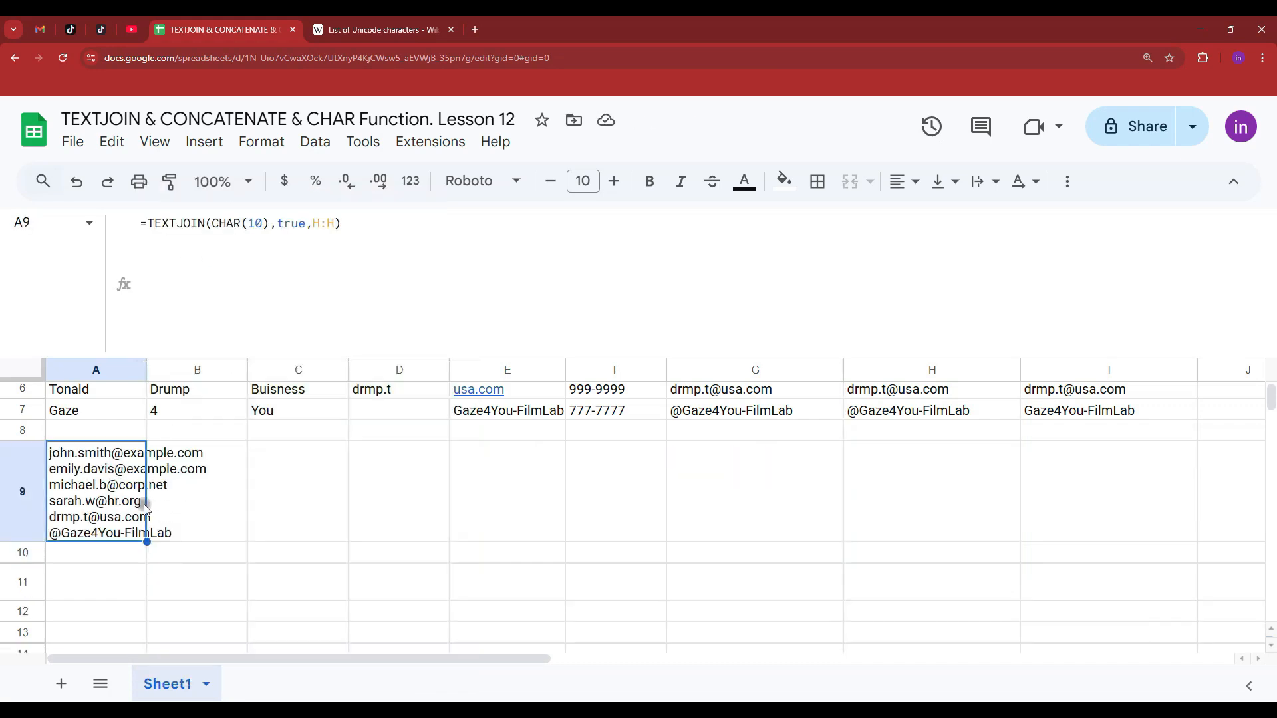
pyautogui.scroll(2, 113, 509)
pyautogui.scroll(-2, 125, 499)
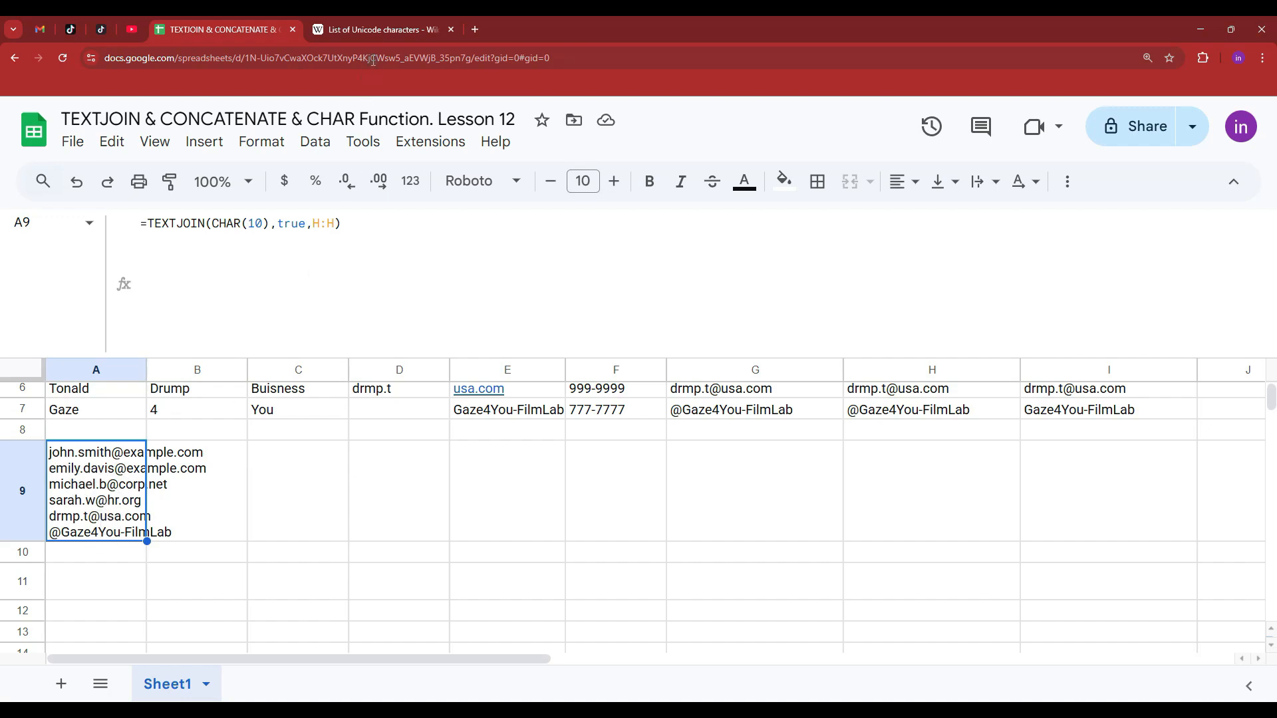
# - Switch to Wikipedia's list of Unicode characters and look through the control codes table for other character numbers
pyautogui.click(378, 31)
pyautogui.scroll(-7, 576, 454)
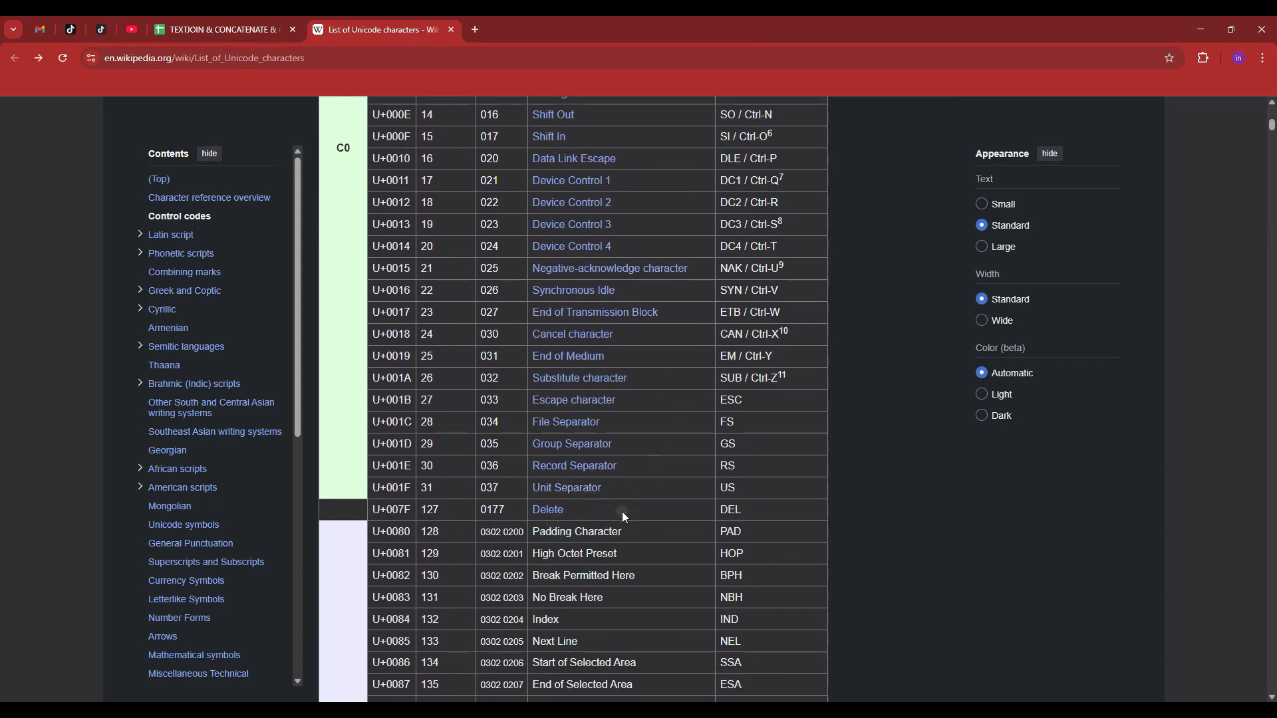
pyautogui.scroll(2, 628, 499)
pyautogui.scroll(-9, 616, 479)
pyautogui.scroll(-5, 616, 479)
pyautogui.scroll(18, 613, 501)
pyautogui.scroll(5, 591, 504)
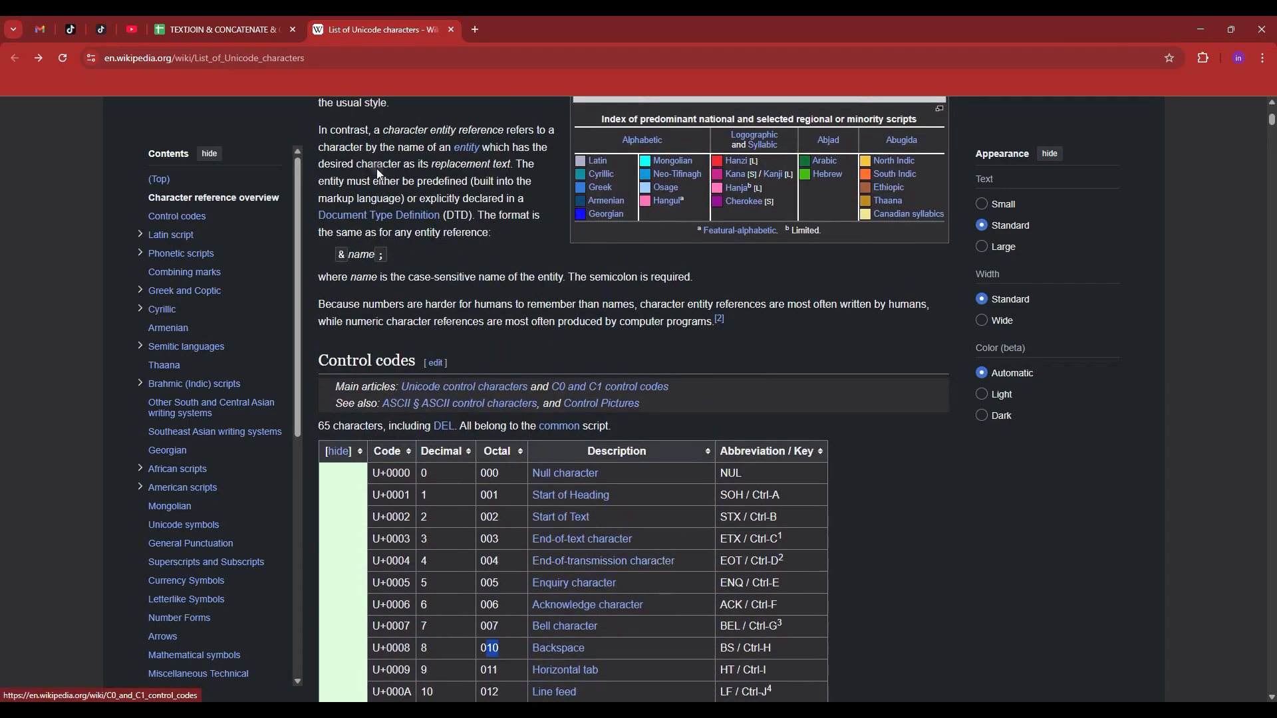
# - Return to the Google Sheets spreadsheet and copy the contact table A1:F7 from Sheet1 into a new sheet
pyautogui.click(200, 34)
pyautogui.moveTo(63, 296); pyautogui.dragTo(592, 301)
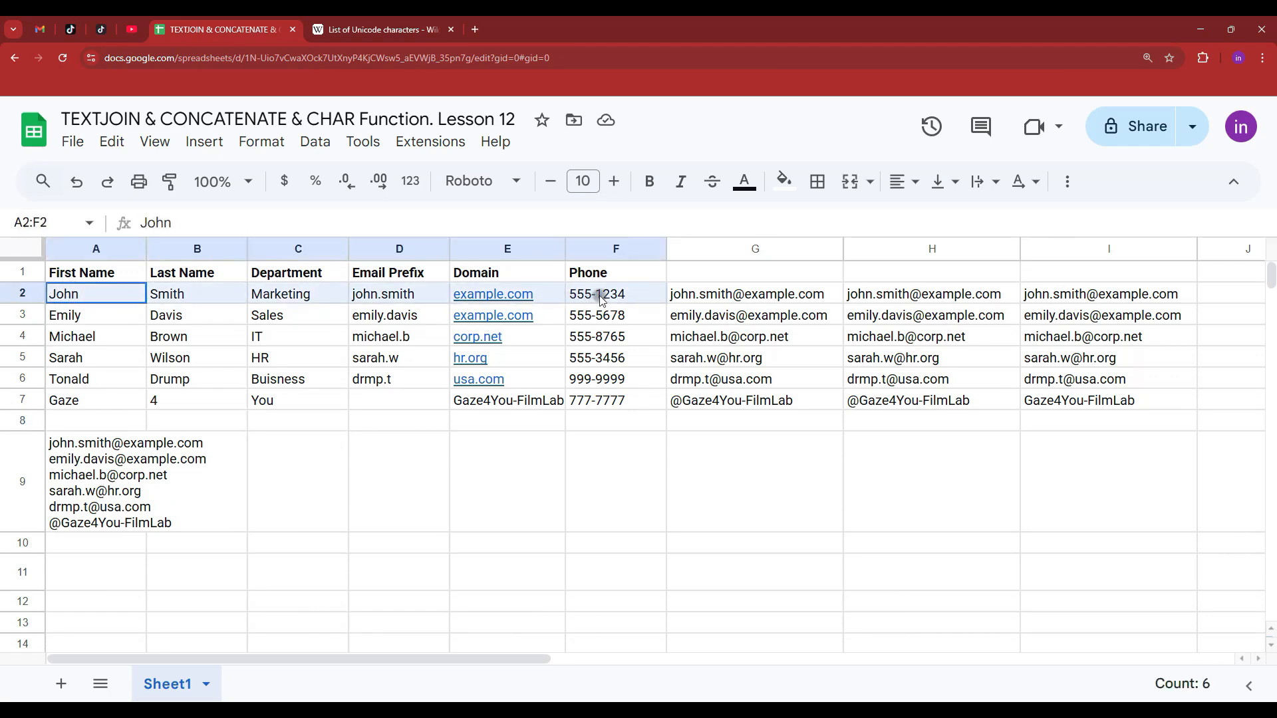
pyautogui.moveTo(99, 266); pyautogui.dragTo(598, 401)
pyautogui.hotkey('ctrl', 'c')
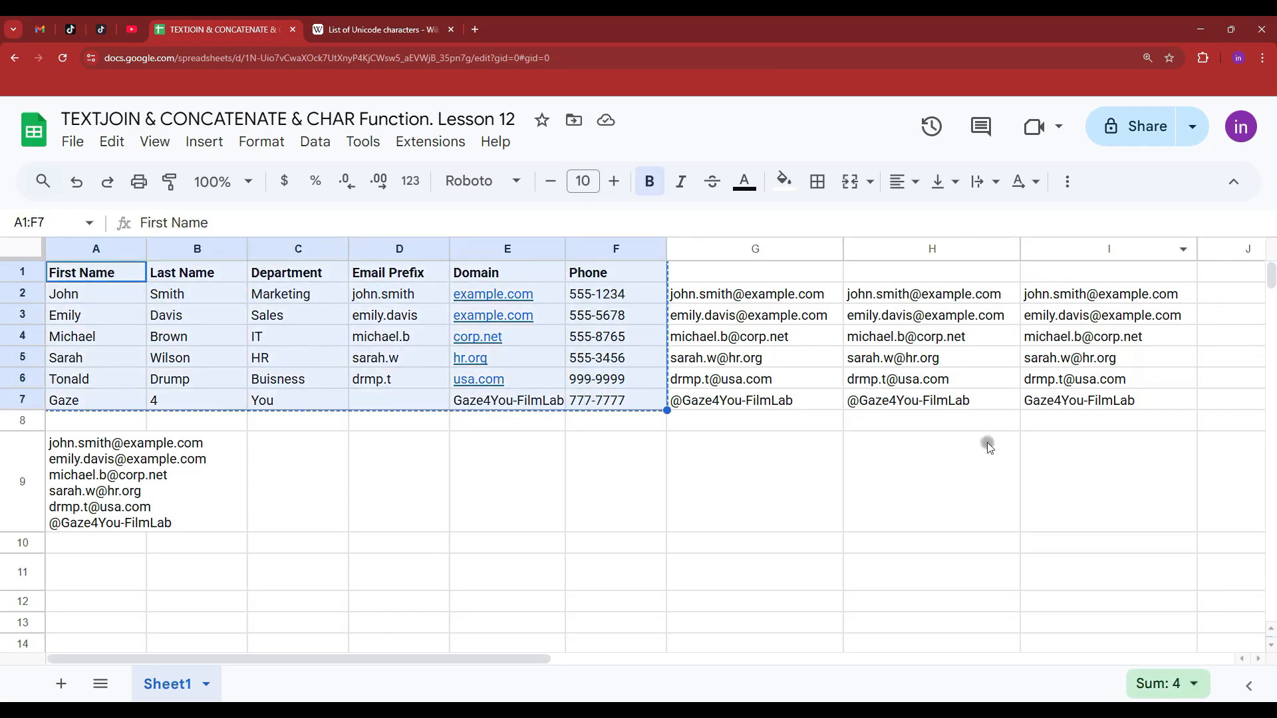
pyautogui.click(60, 684)
pyautogui.hotkey('ctrl', 'v')
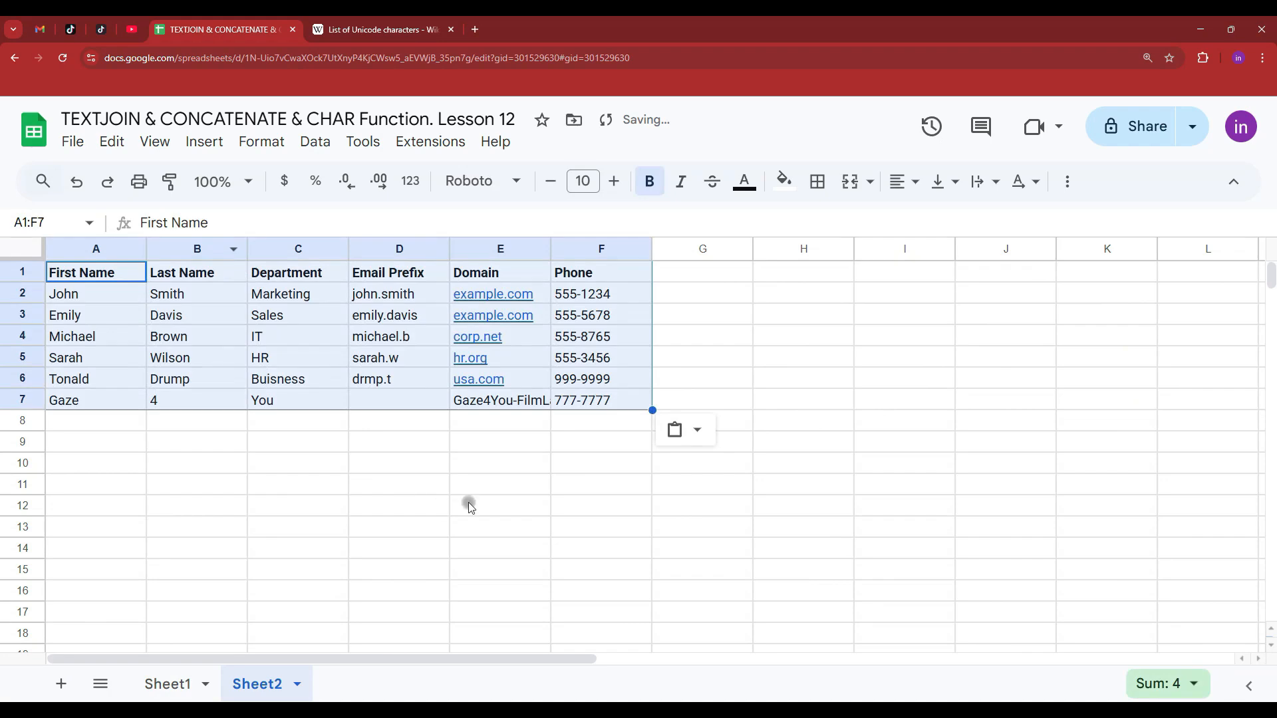
# - Begin a TEXTJOIN formula in G2 of the new sheet with a comma delimiter, true for ignoring empty cells, and range A2:C2
pyautogui.click(718, 299)
pyautogui.write('=')
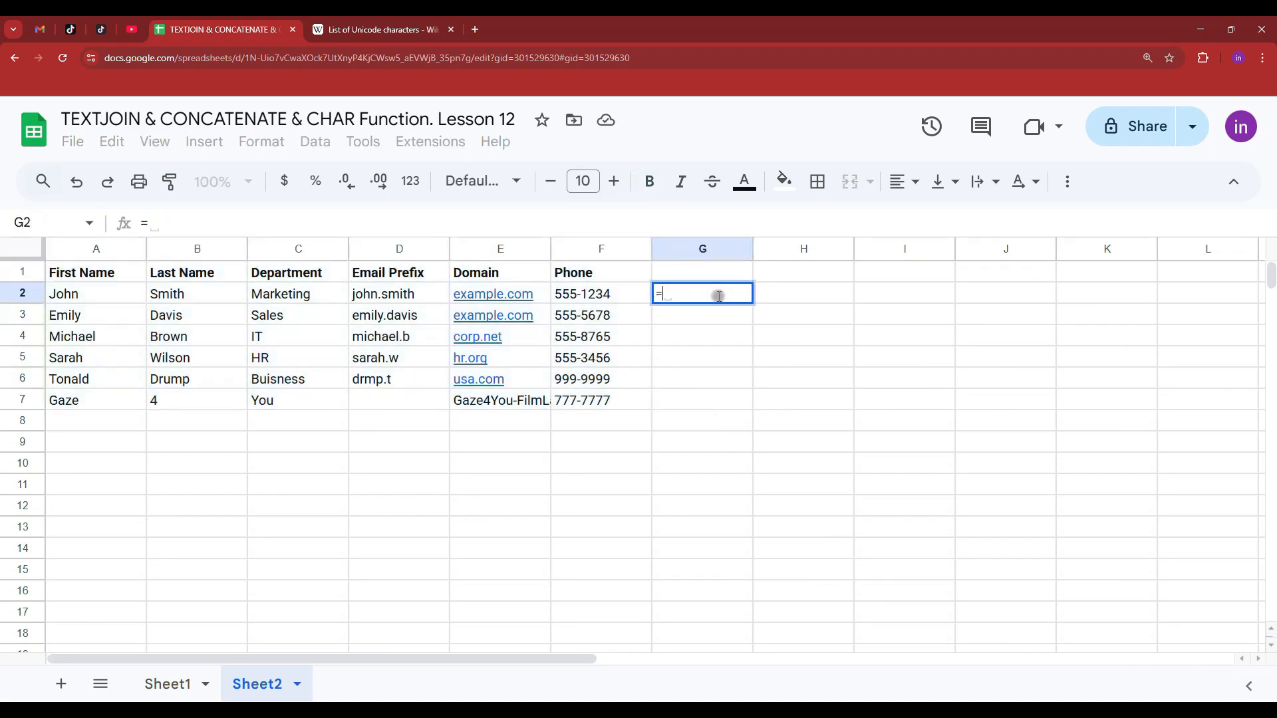
pyautogui.write('TEXTJOIN("')
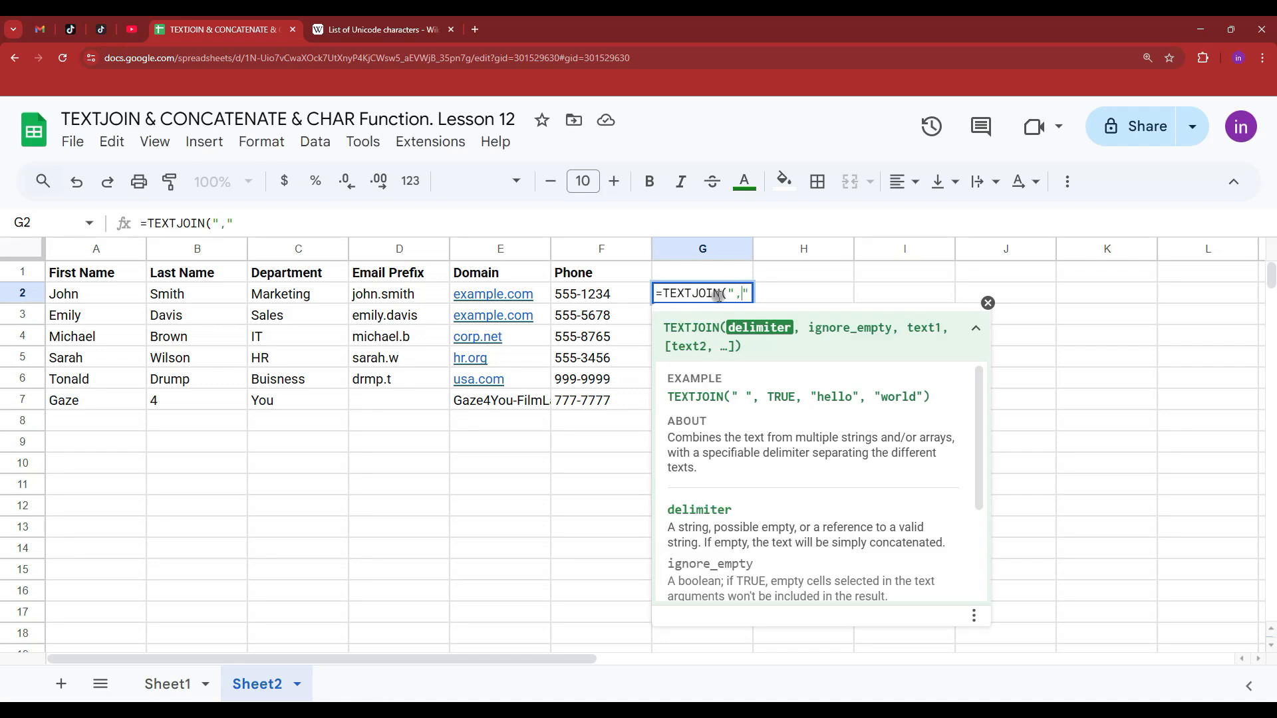
pyautogui.write(',",true')
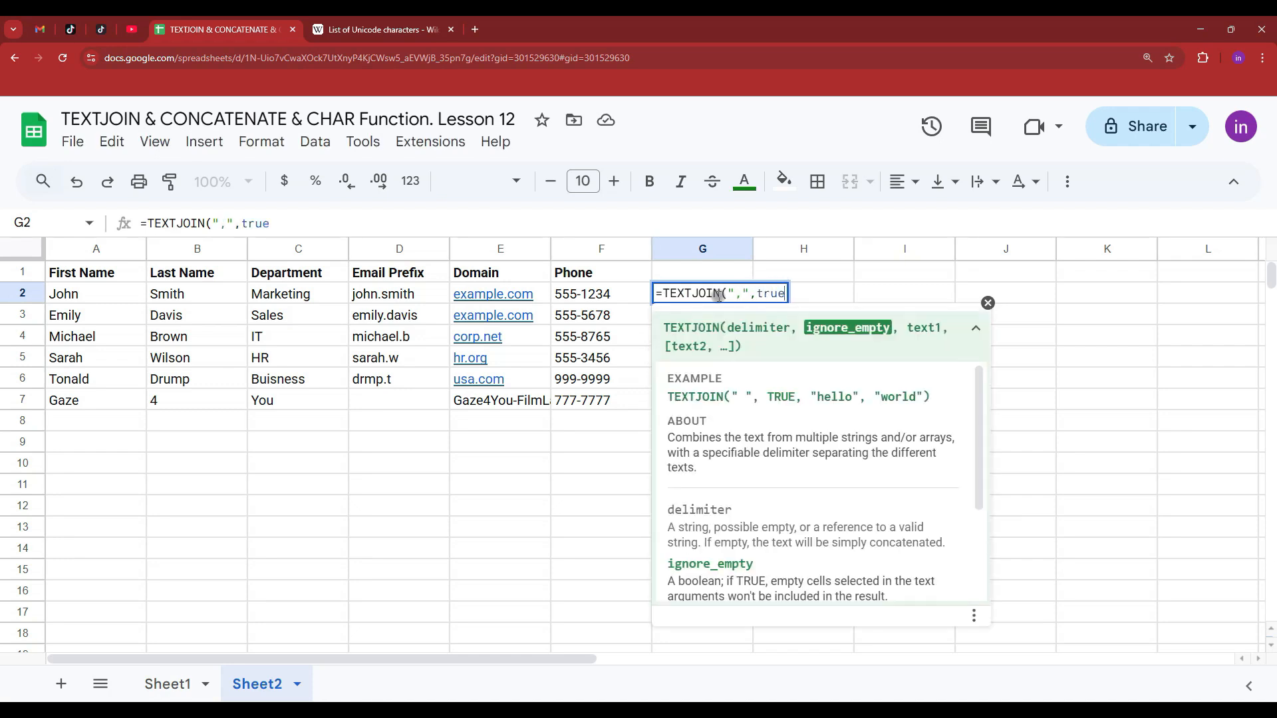
pyautogui.write(',')
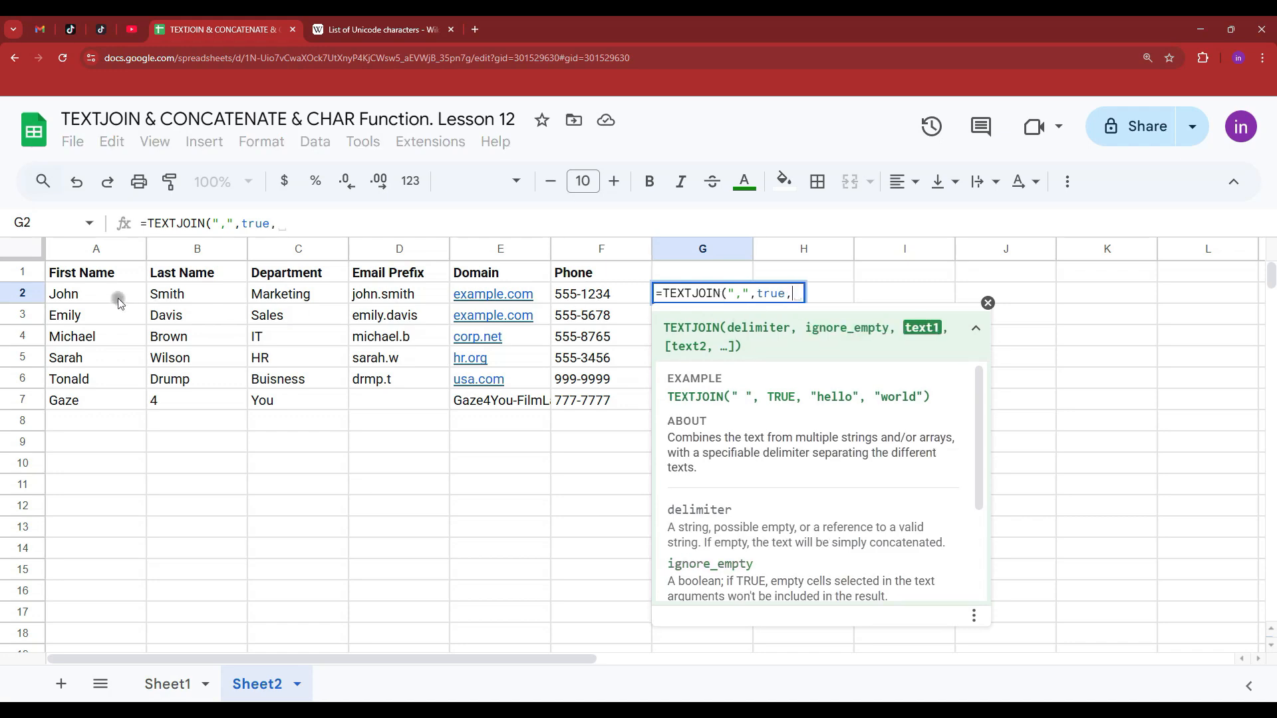
pyautogui.moveTo(79, 300); pyautogui.dragTo(312, 293)
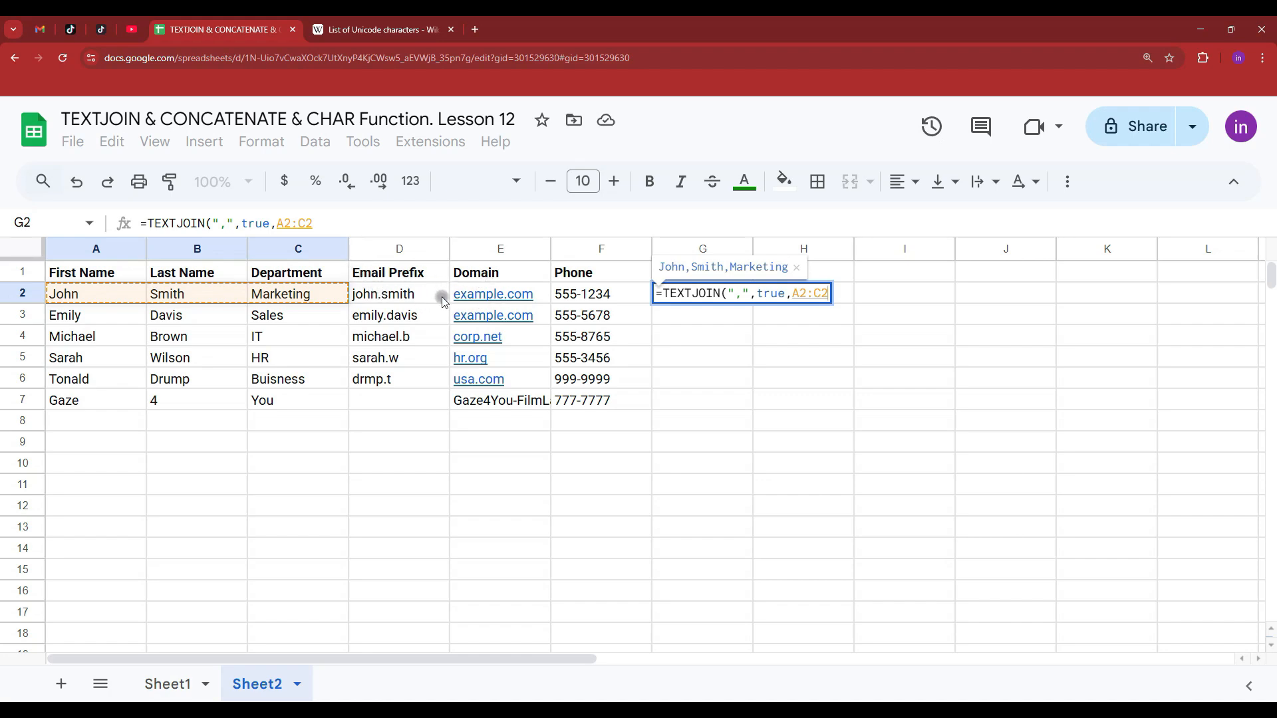
# - Complete the G2 formula with the email address D2&"@"&E2 and the phone cell F2 as further text arguments
pyautogui.write(',')
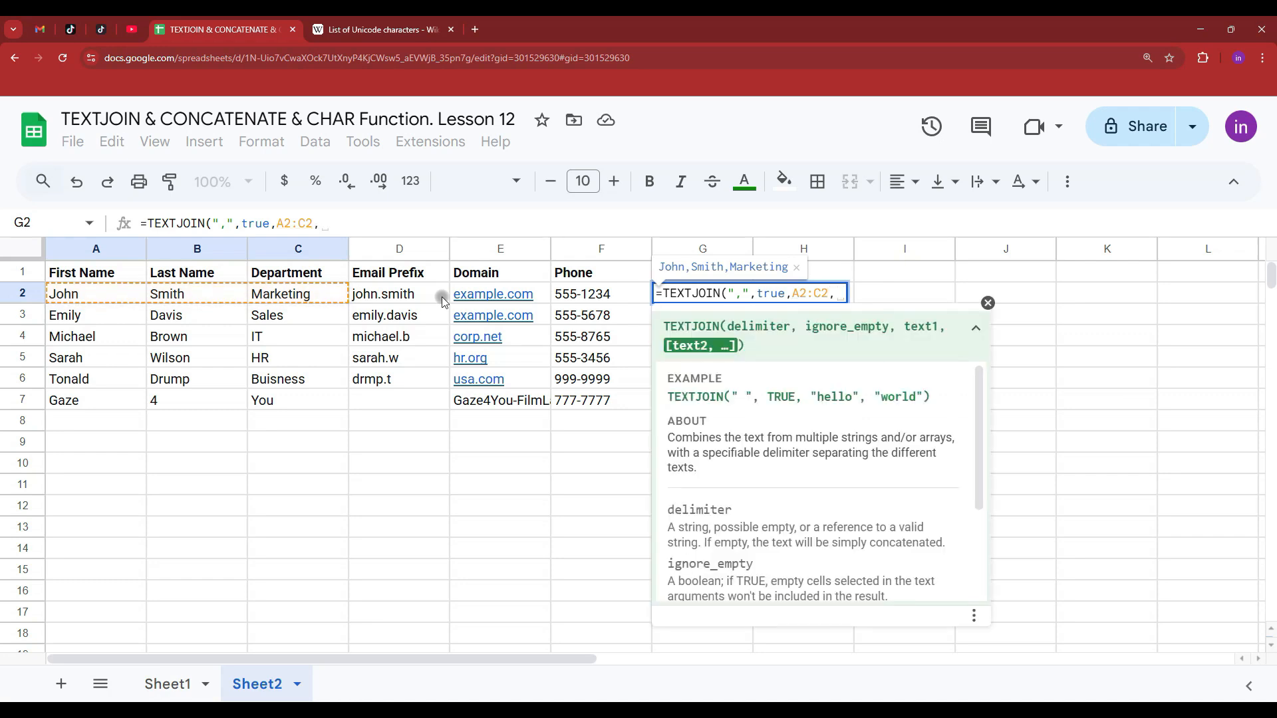
pyautogui.click(424, 294)
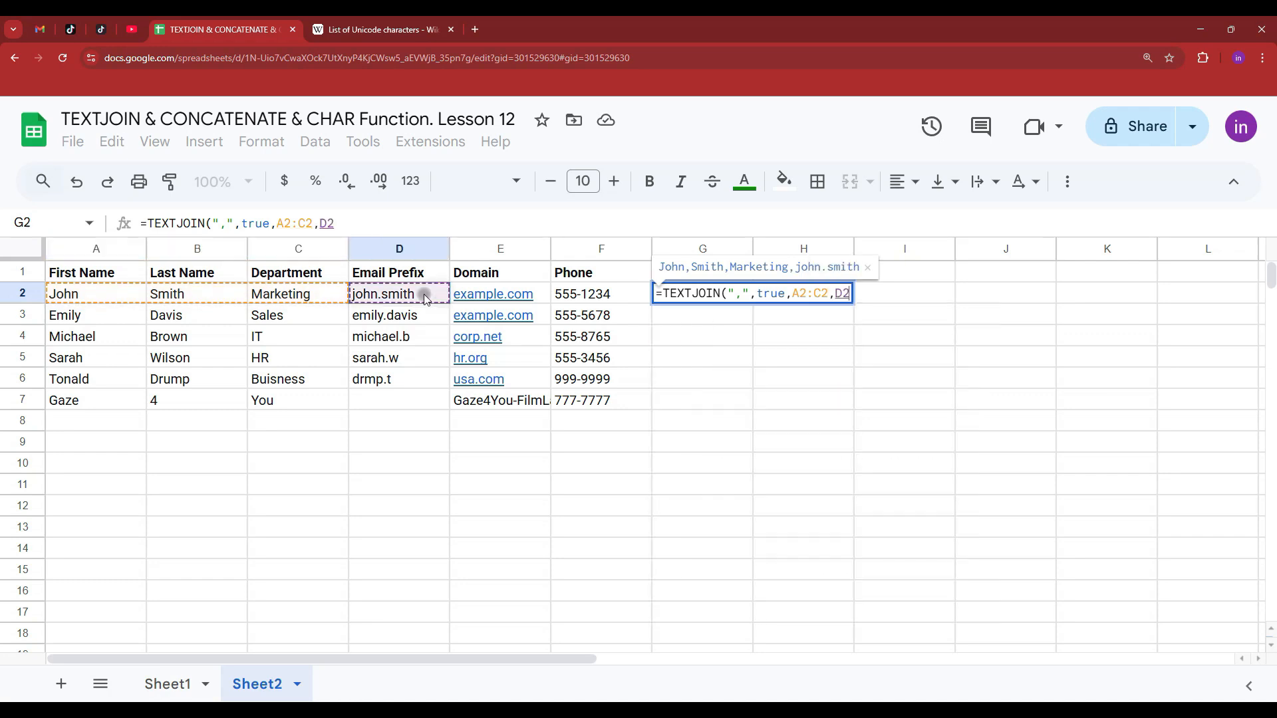
pyautogui.write('&"')
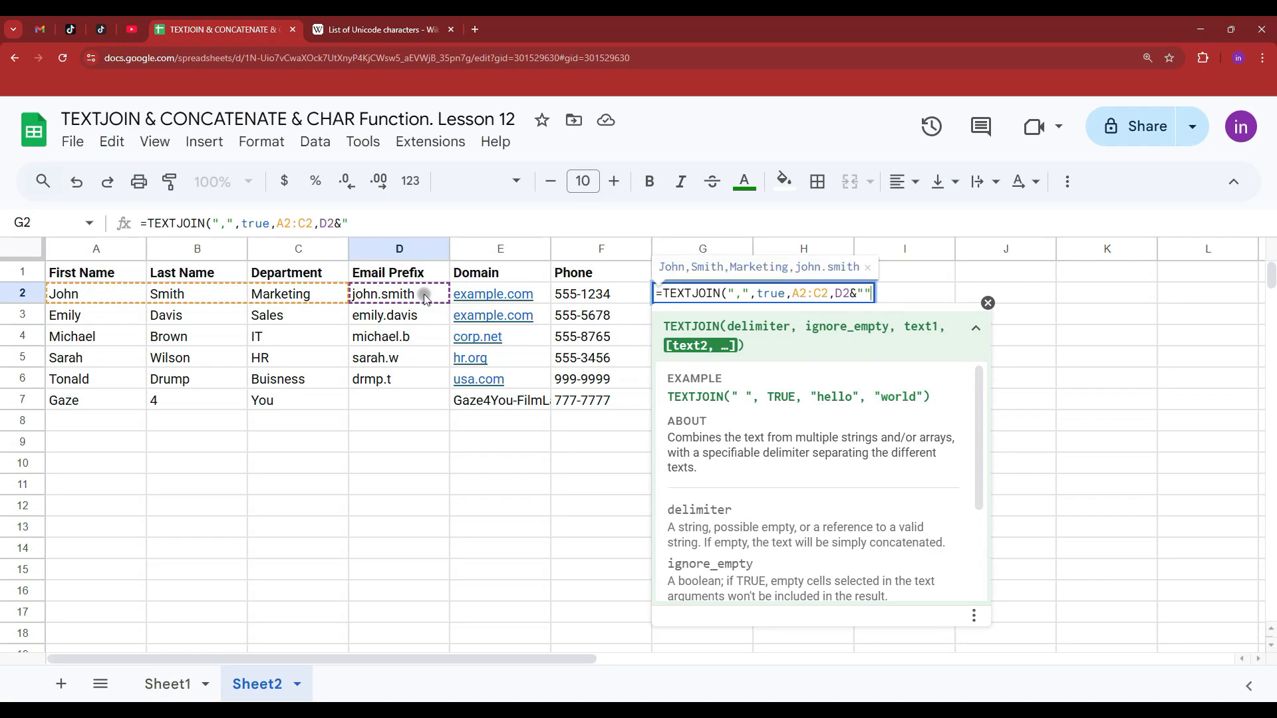
pyautogui.write('@"&')
pyautogui.click(470, 300)
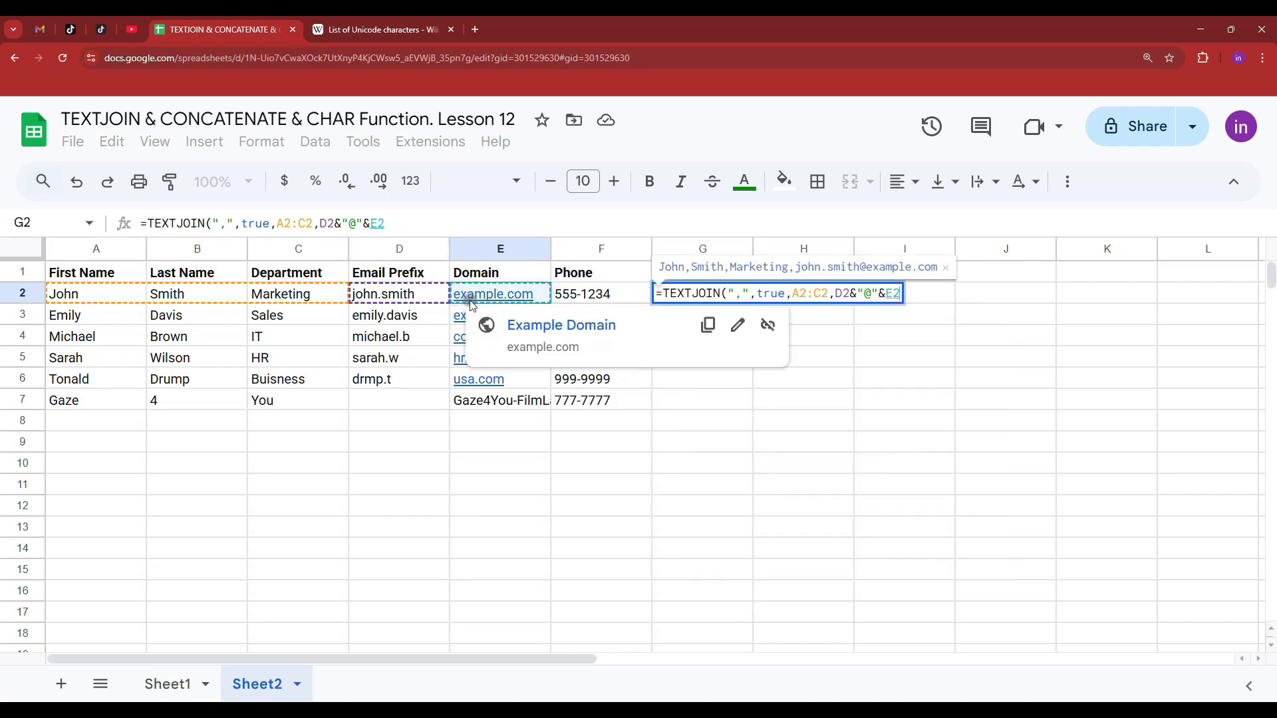
pyautogui.write(',')
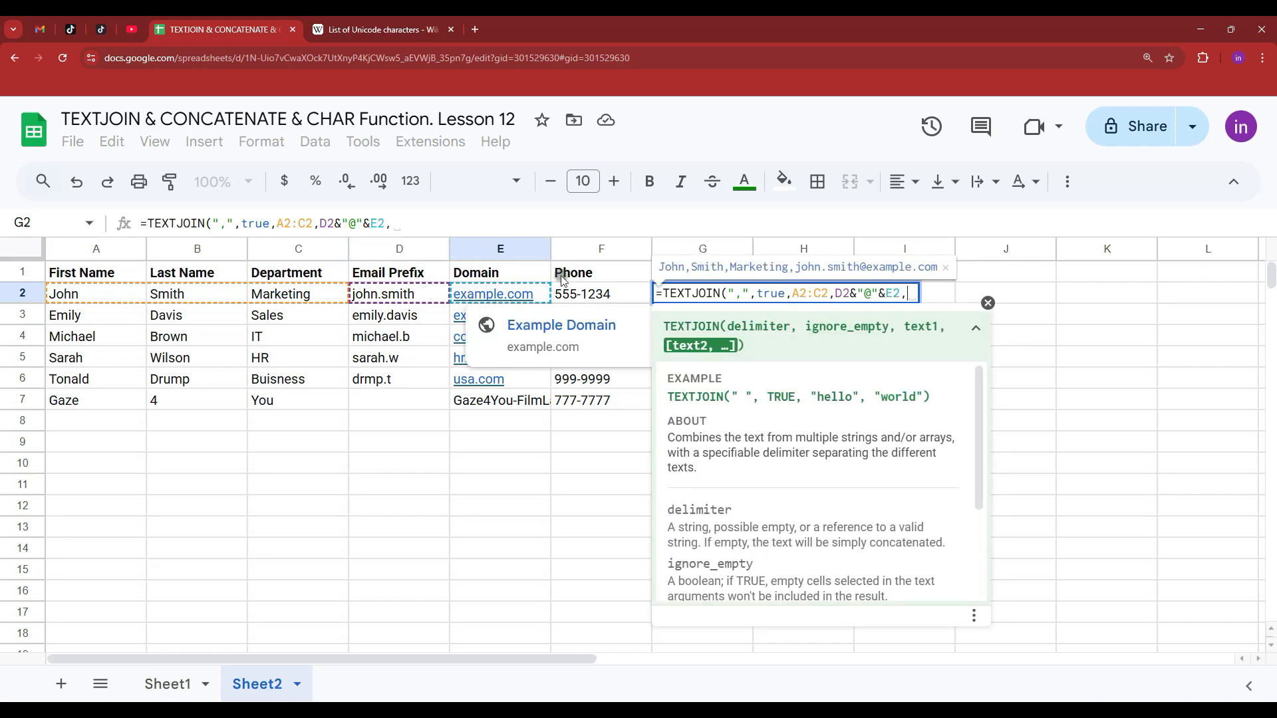
pyautogui.click(621, 297)
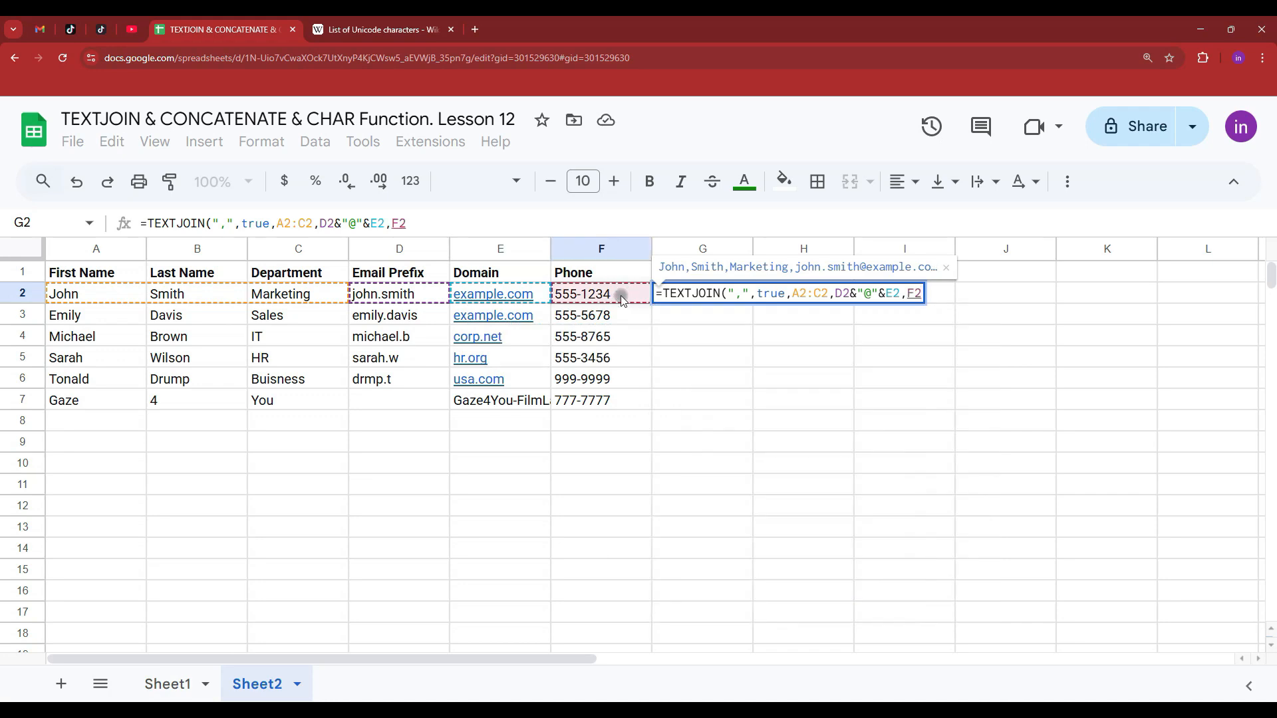
pyautogui.write(')')
pyautogui.press('Return')
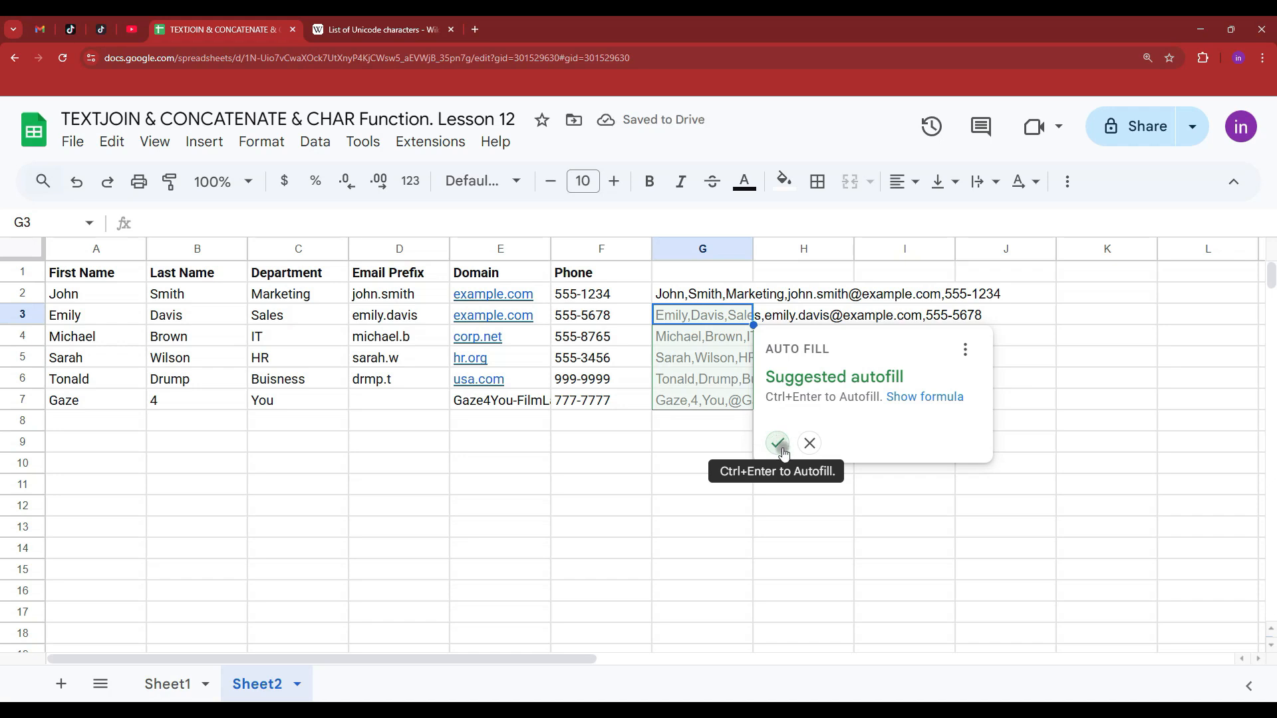
# - Accept the suggested autofill of the TEXTJOIN formula for G3:G7 and check the formulas in G2 and G7
pyautogui.click(778, 444)
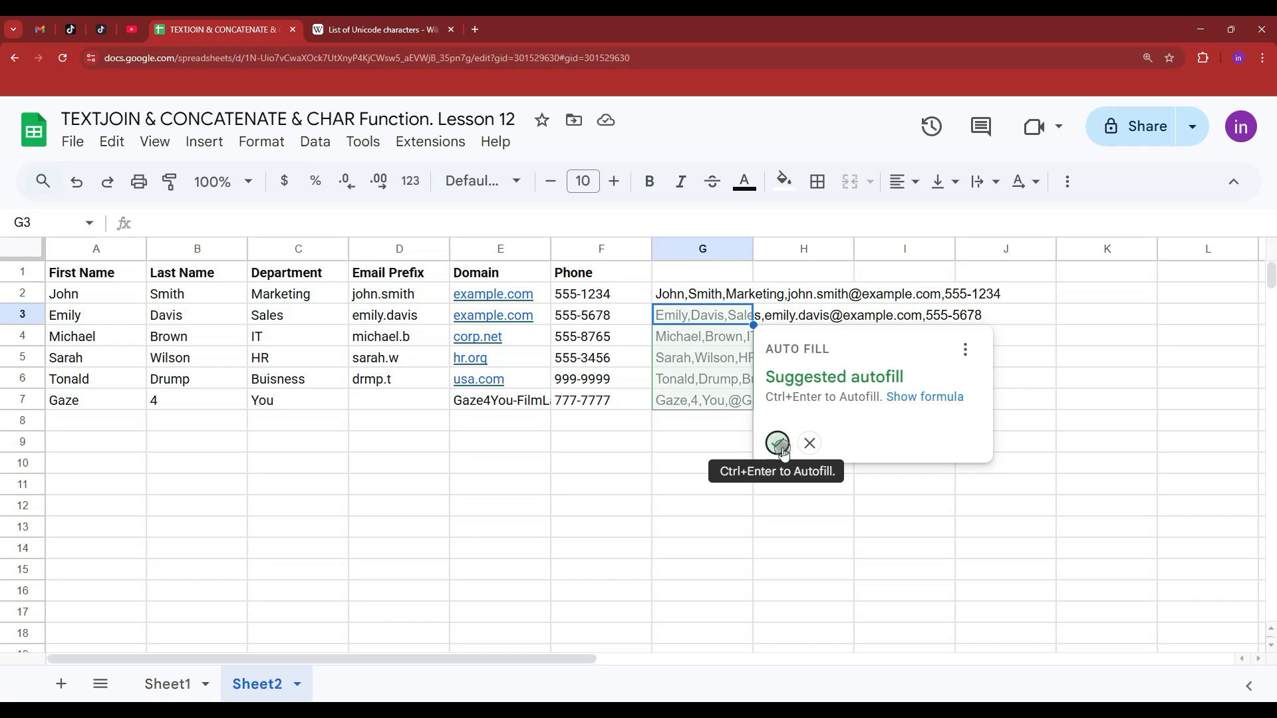
pyautogui.click(670, 297)
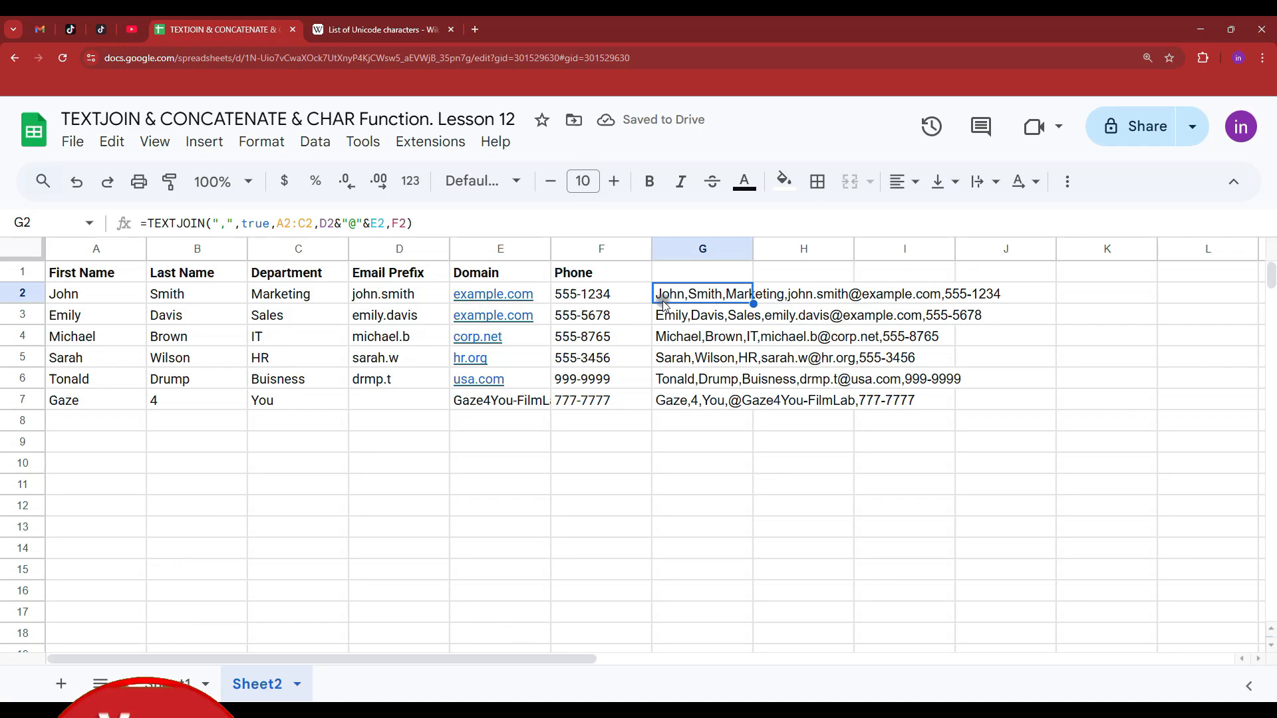
pyautogui.hotkey('ctrl', 'Down')
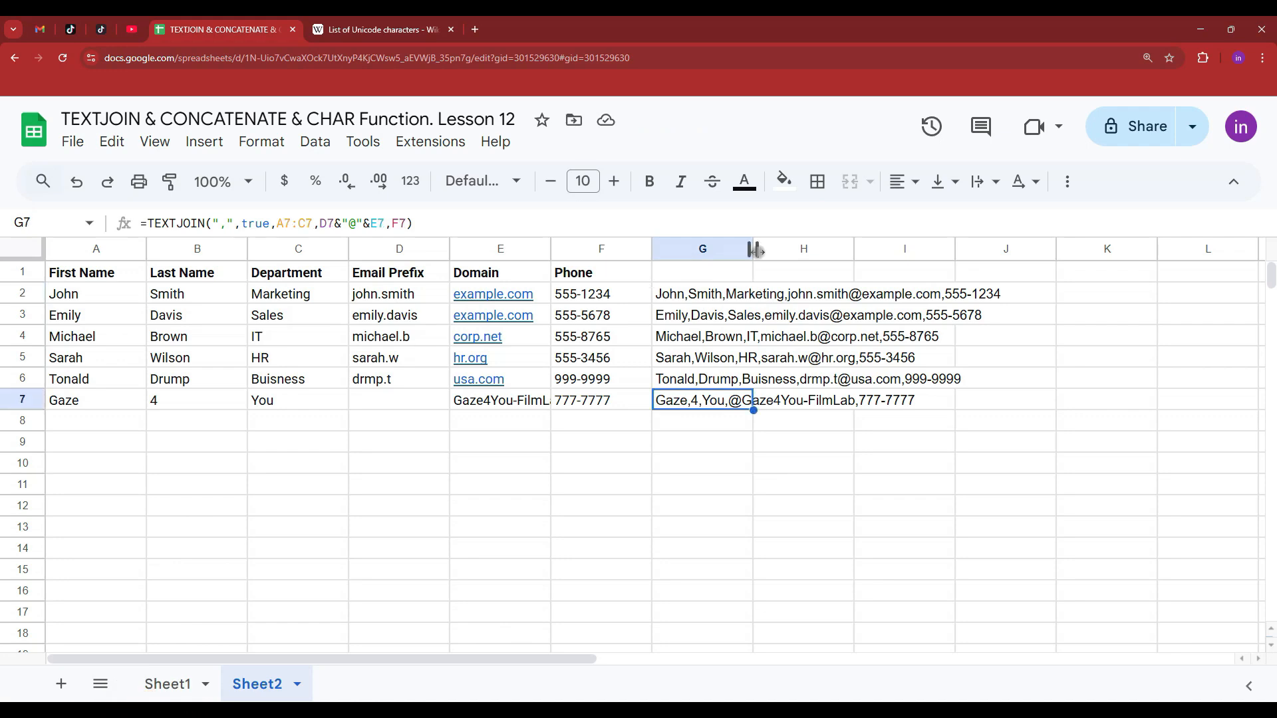